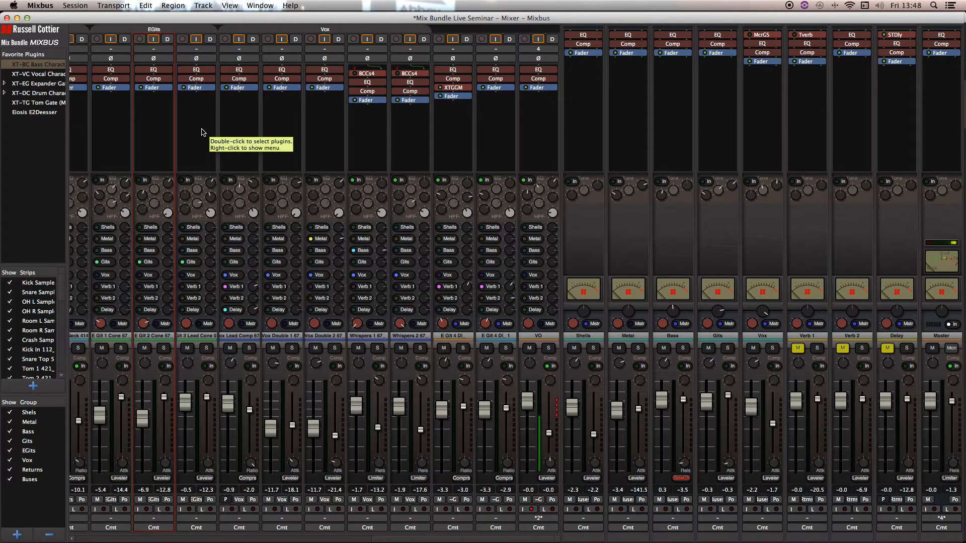
key(alt+m)
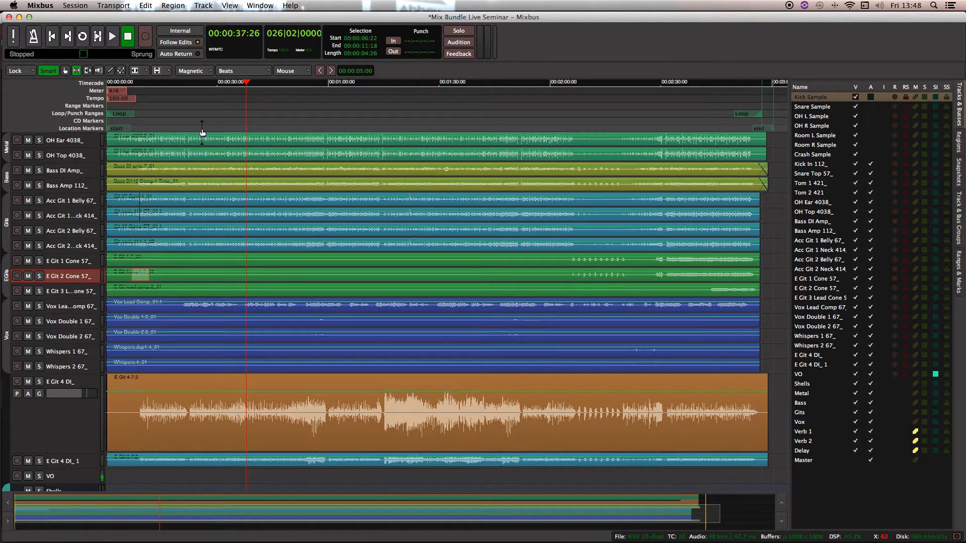
key(alt+m)
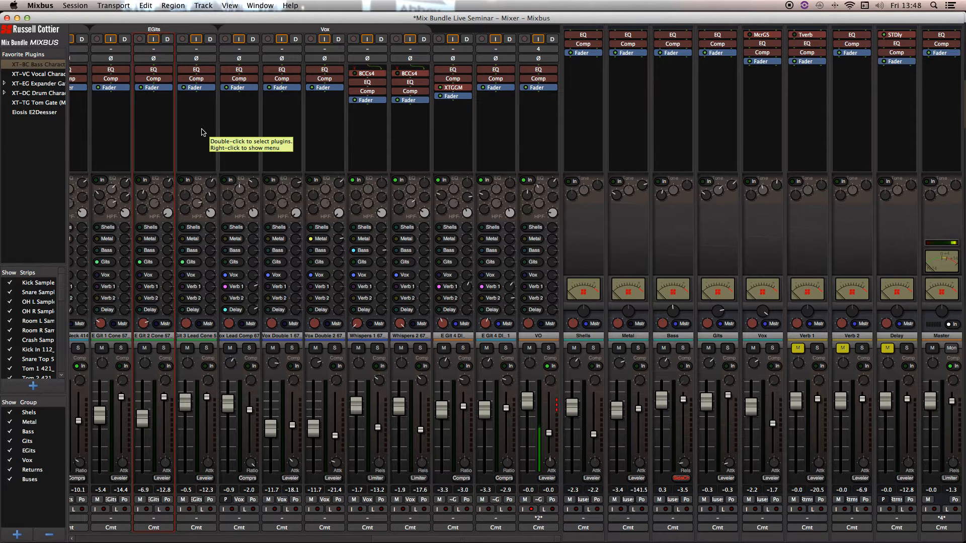
key(space)
In the editor, show the E Git 4 DI_ track's layers as stacked and view its playlist options
key(alt+m)
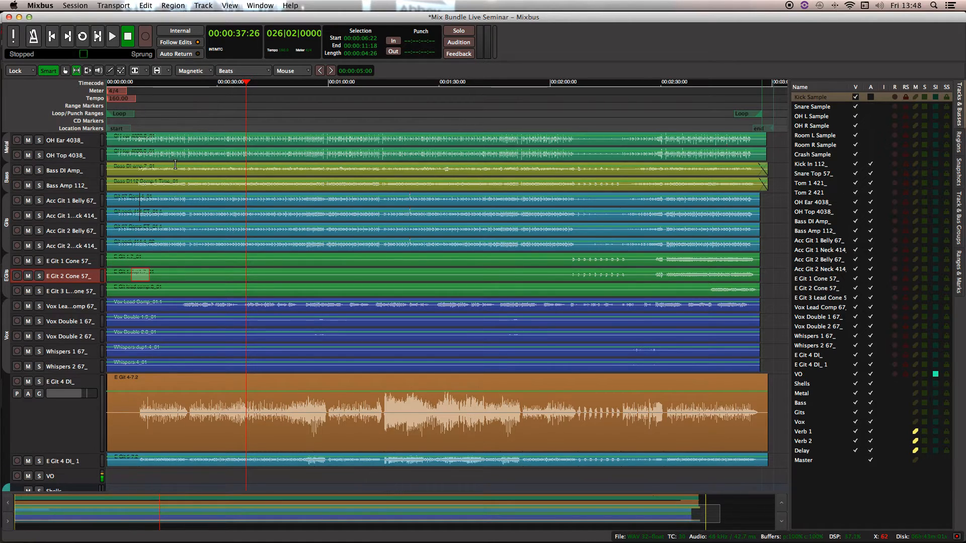
scroll(172, 162, down, 9)
right_click(66, 291)
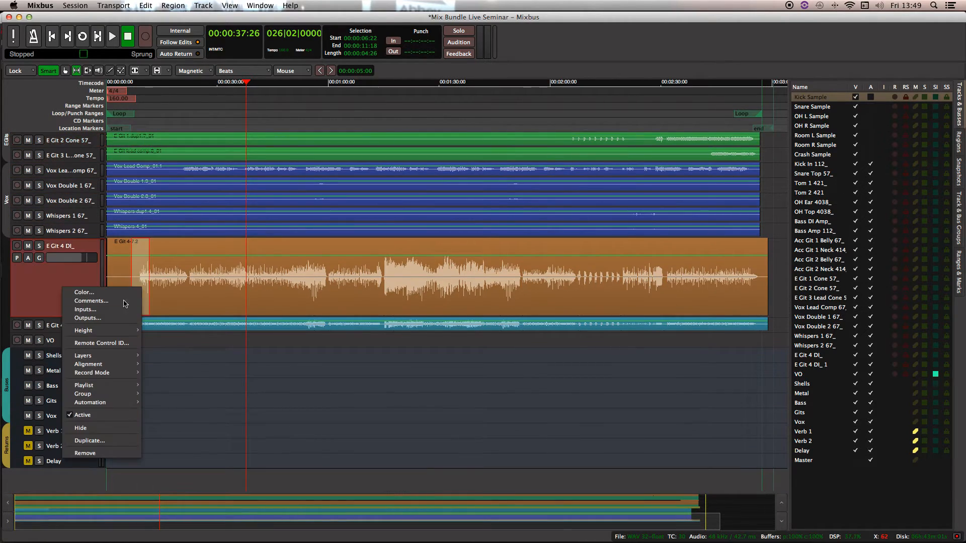
mouse_move(118, 356)
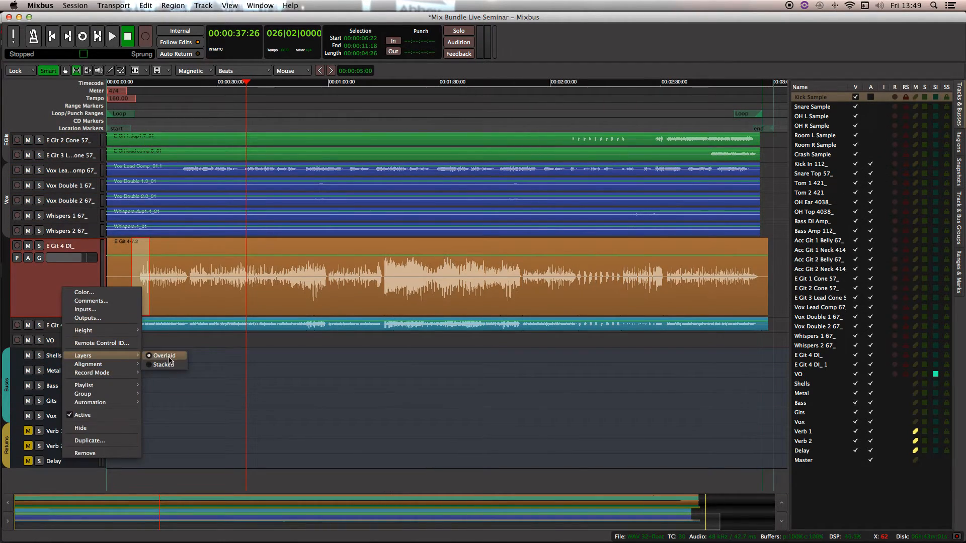
click(167, 365)
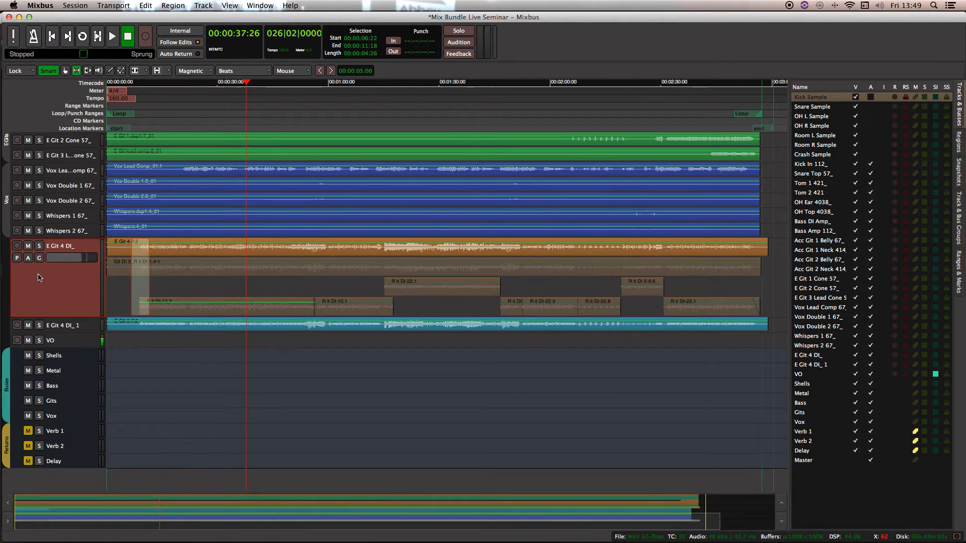
click(16, 257)
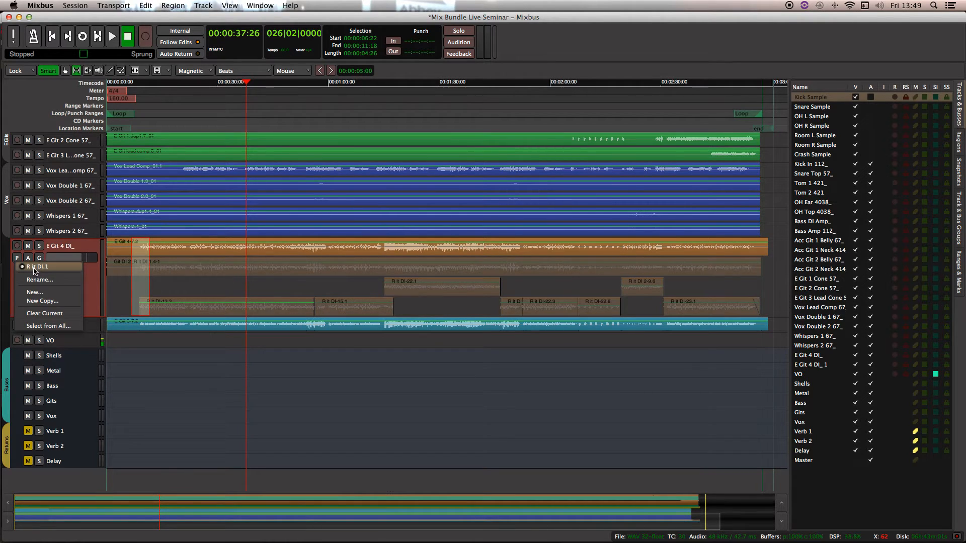
click(17, 259)
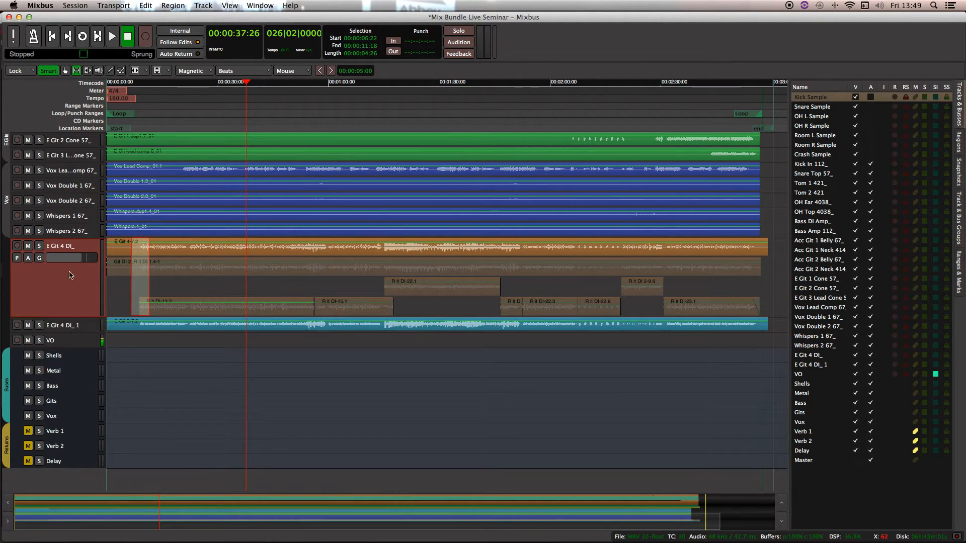
With the grab tool, move the R it DI-22.1 region to the top layer of the E Git 4 DI_ track
click(216, 302)
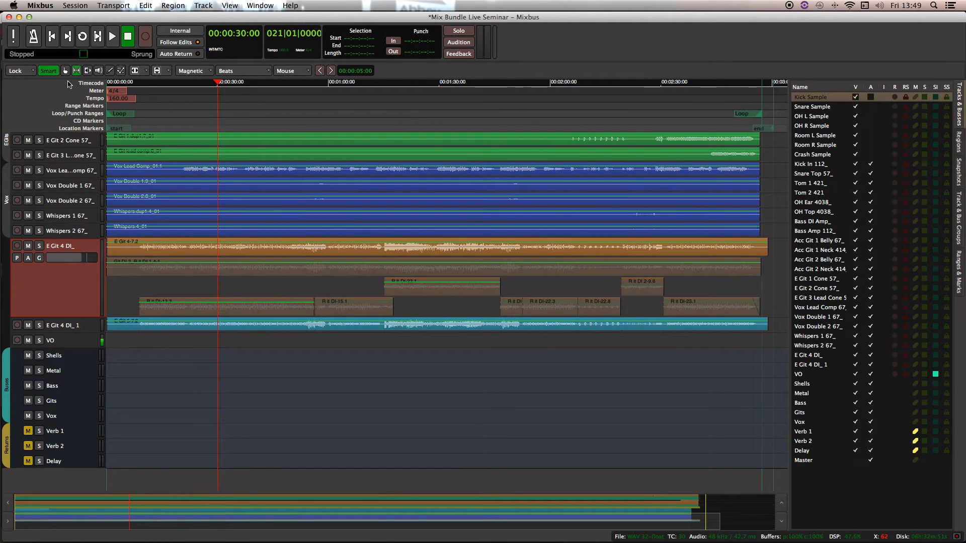
key(g)
click(425, 283)
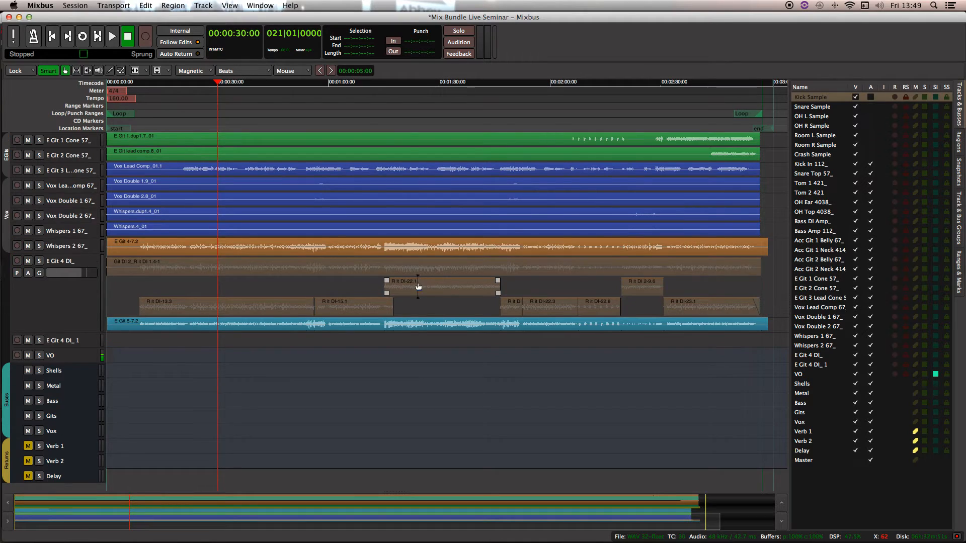
scroll(417, 283, up, 5)
click(439, 363)
drag(439, 360, 427, 330)
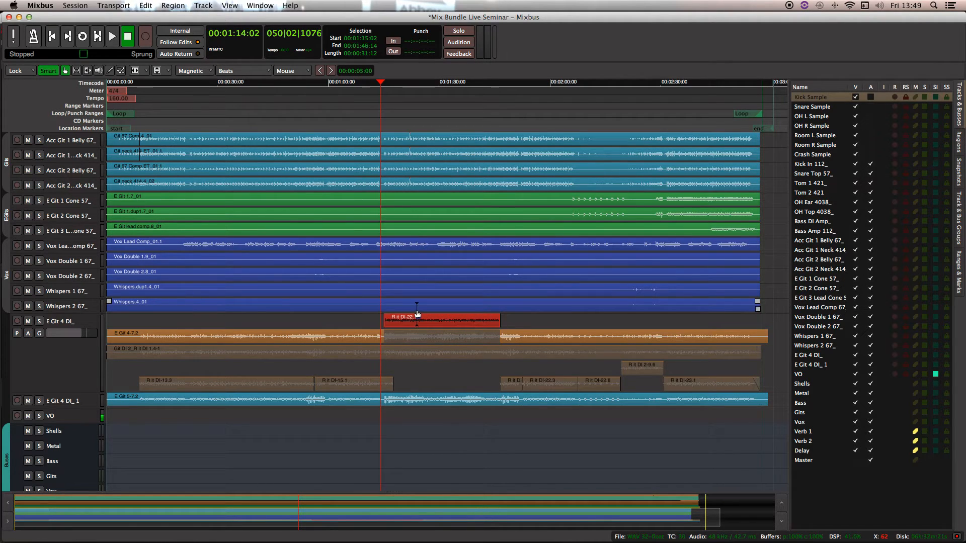
Move the R it DI-22.1 region down one layer, beneath the E Git 4-7.2 region
click(174, 110)
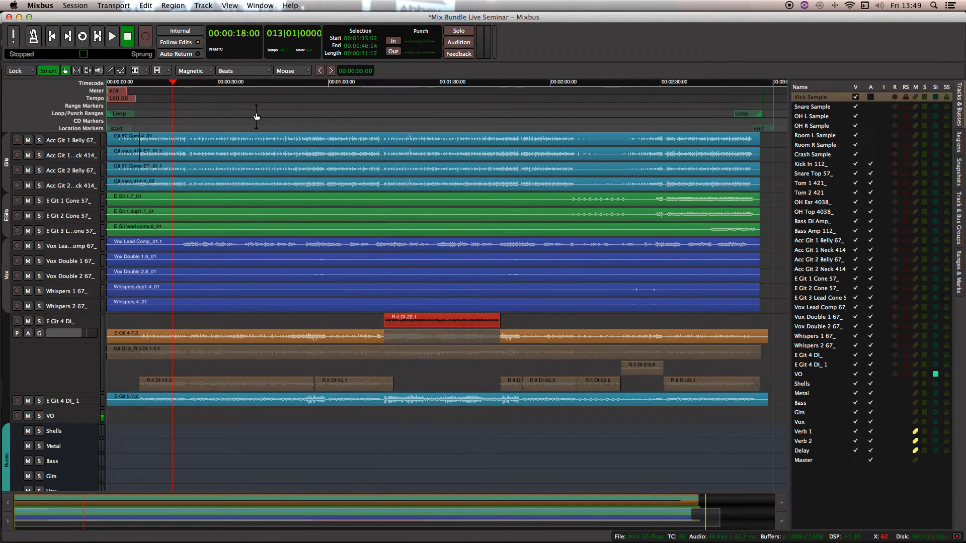
click(364, 111)
click(451, 324)
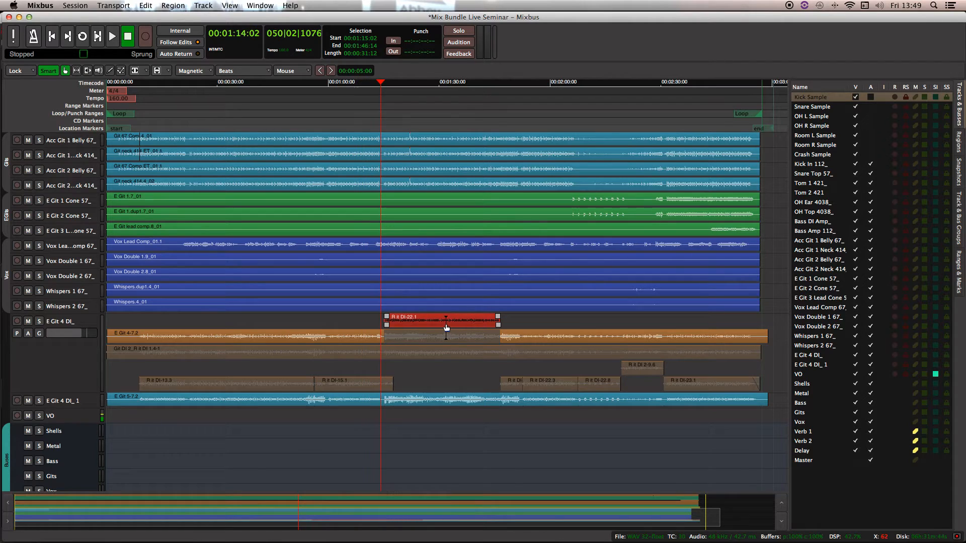
drag(445, 327, 442, 351)
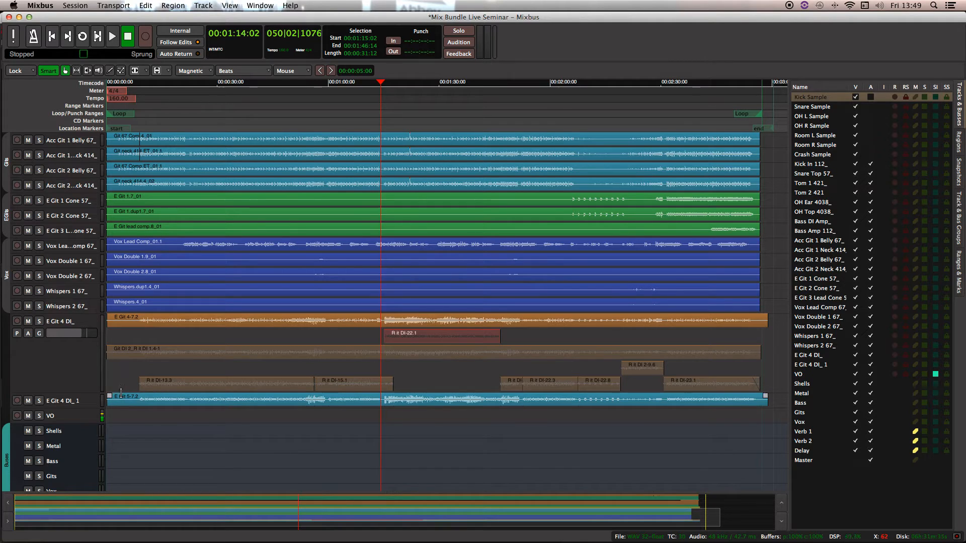
Set the E Git 4 DI_ track's layers back to overlaid and reduce its height to match the neighbouring tracks
right_click(78, 355)
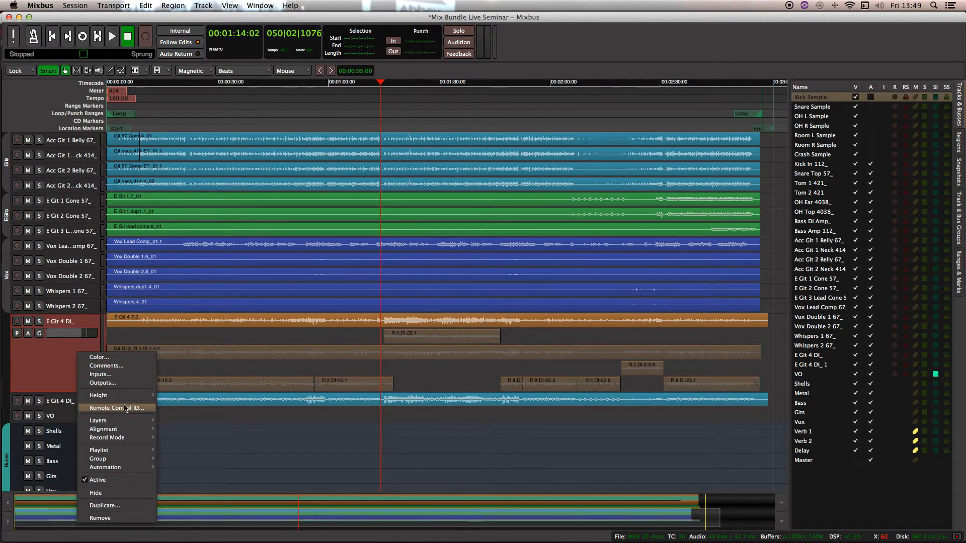
click(173, 422)
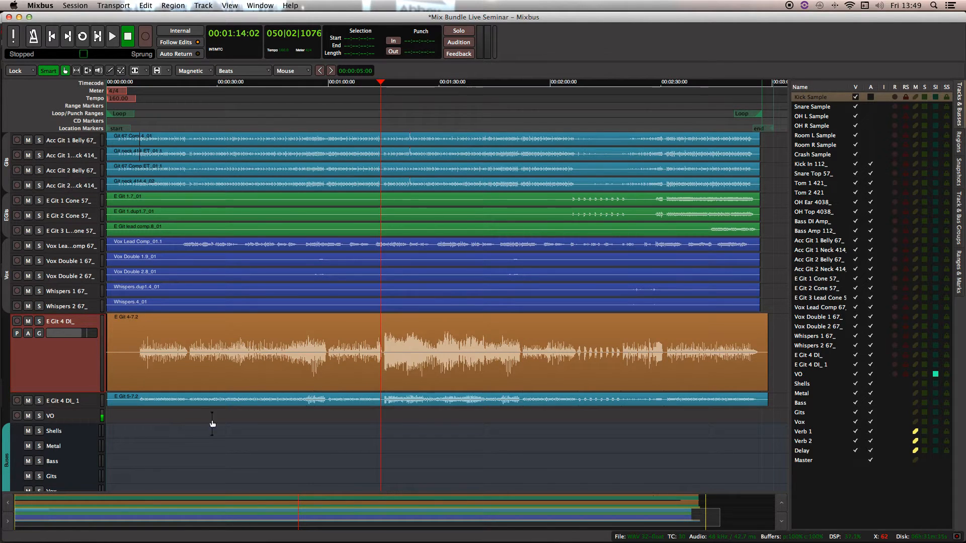
drag(29, 392, 40, 351)
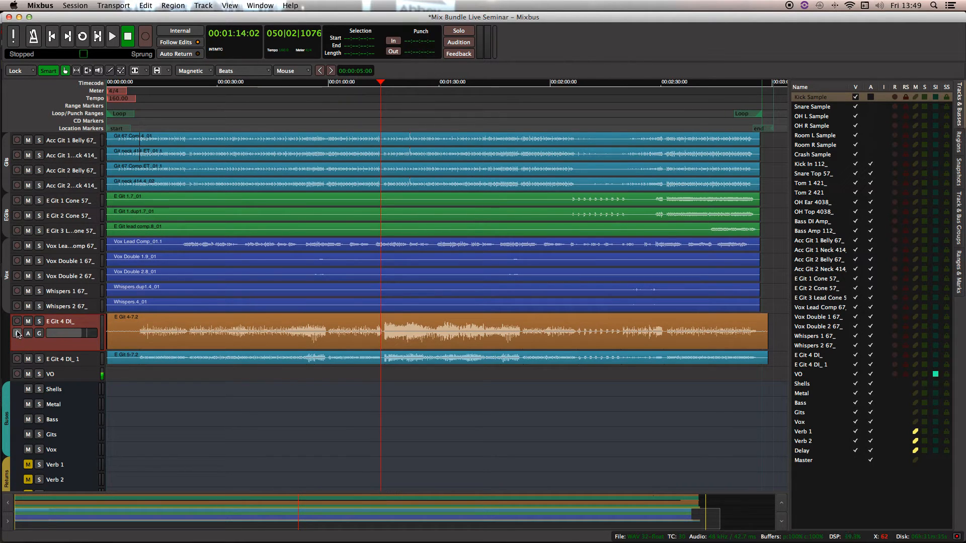
drag(61, 350, 62, 334)
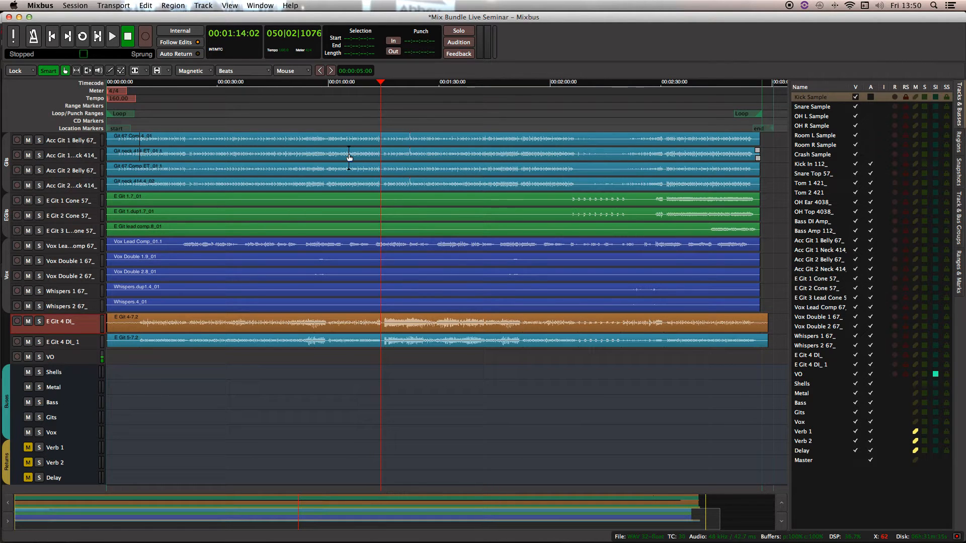
Select the range from 00:02:57:11 to 00:03:00:00 on the Kick In 112_ track and zoom to it
scroll(563, 317, up, 4)
scroll(563, 317, up, 11)
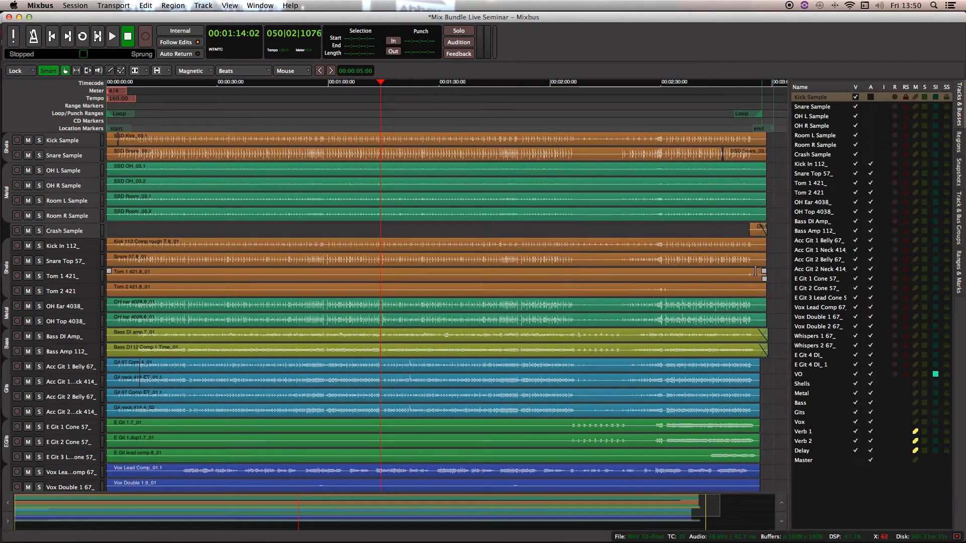
key(r)
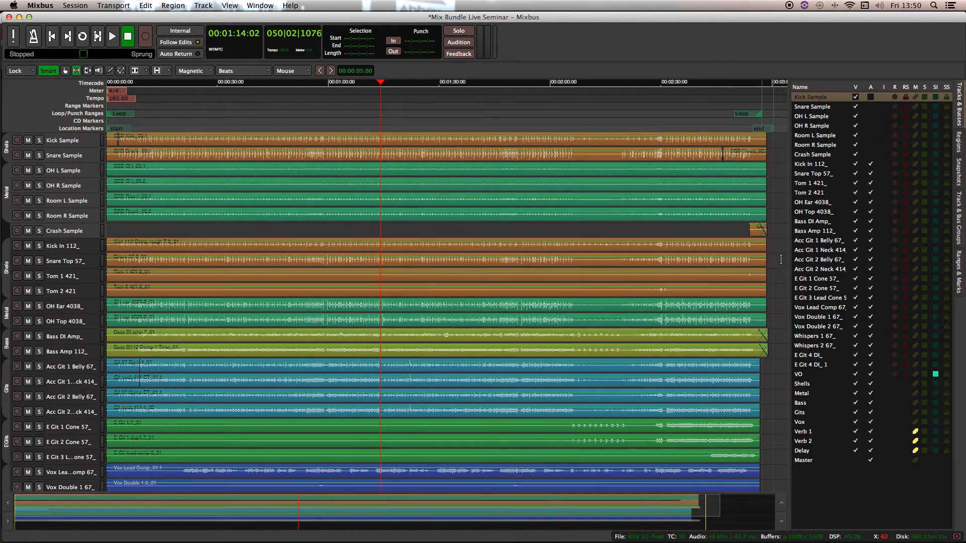
drag(762, 247, 772, 247)
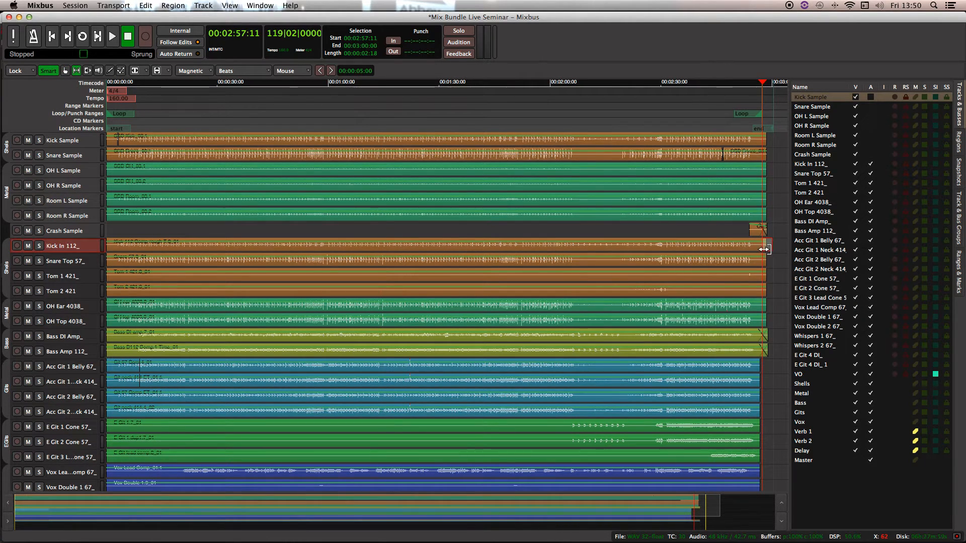
key(z)
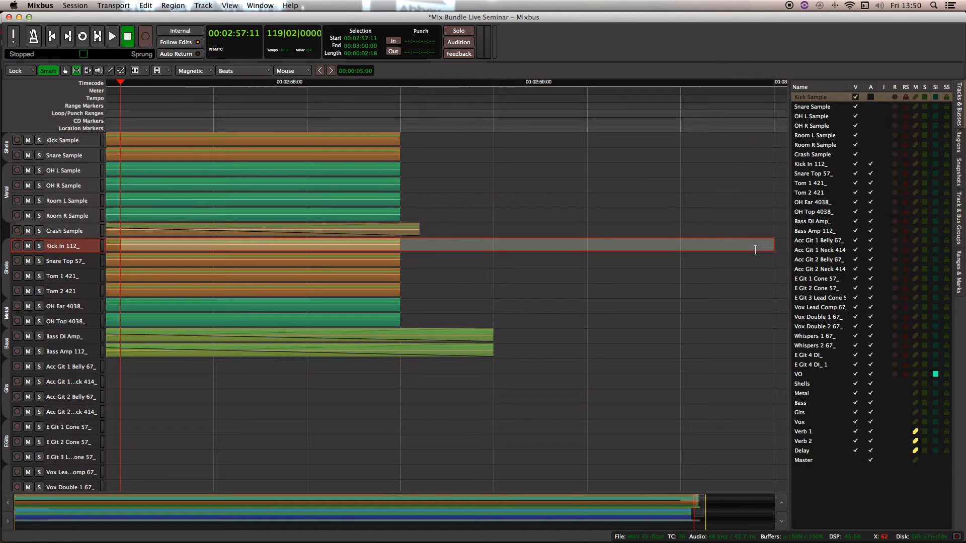
Examine the short fade-outs at the ends of the drum regions, and return to the full session view
click(408, 260)
ctrl+scroll(382, 245, up, 5)
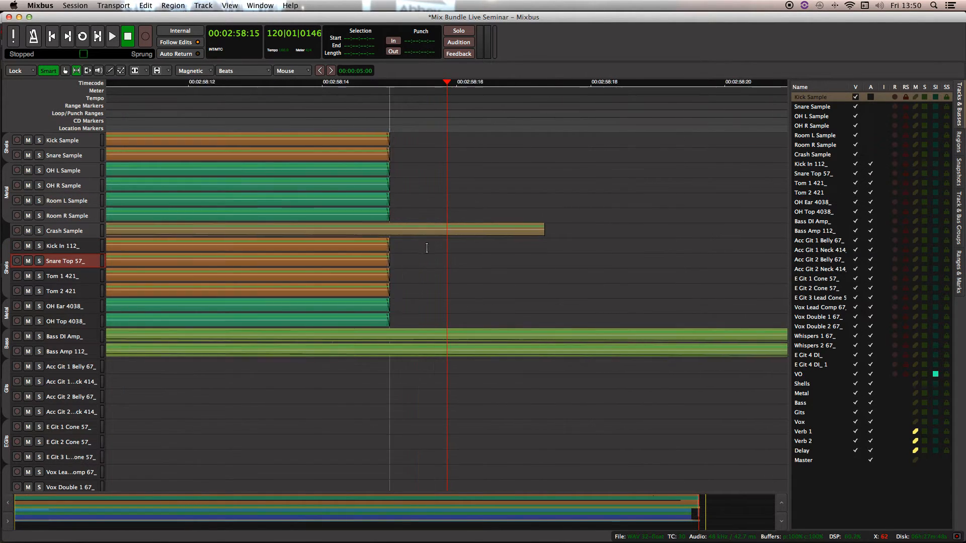
scroll(304, 228, left, 5)
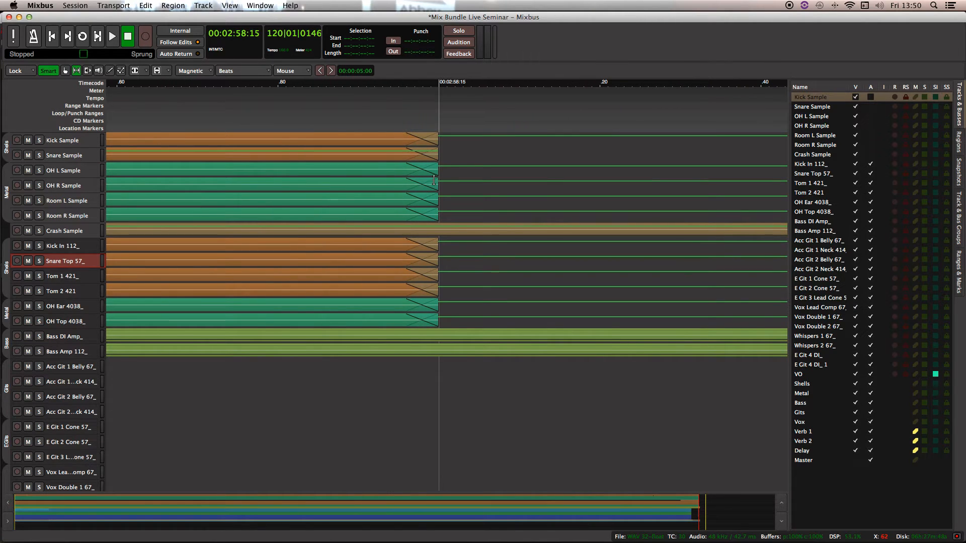
scroll(381, 117, left, 5)
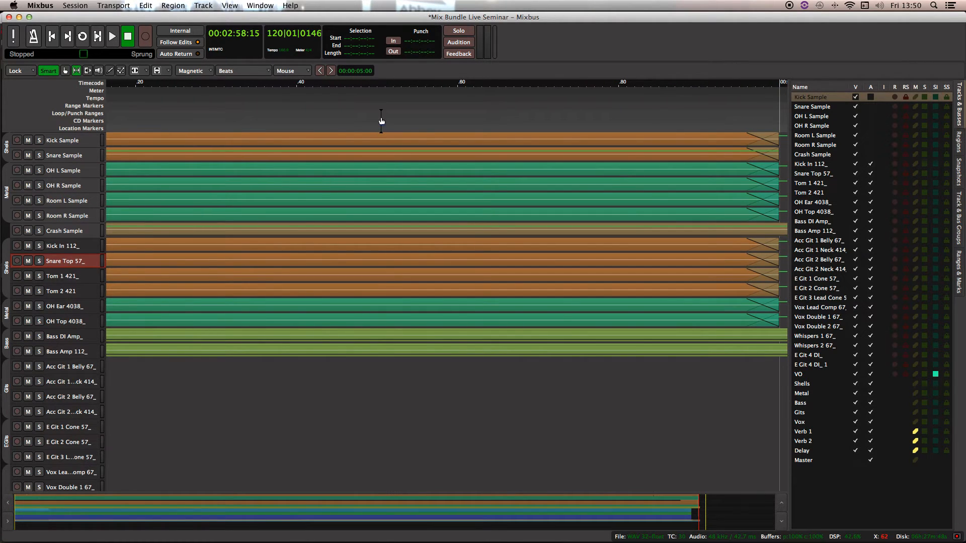
key(ctrl+a)
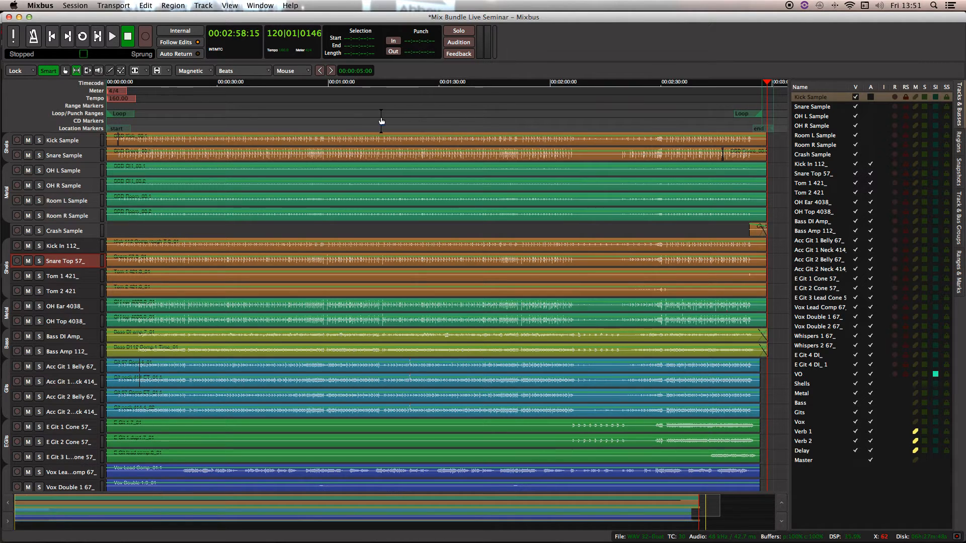
Open the mixer and view the available input sources for the Vox Lead Comp 67_ channel
key(alt+m)
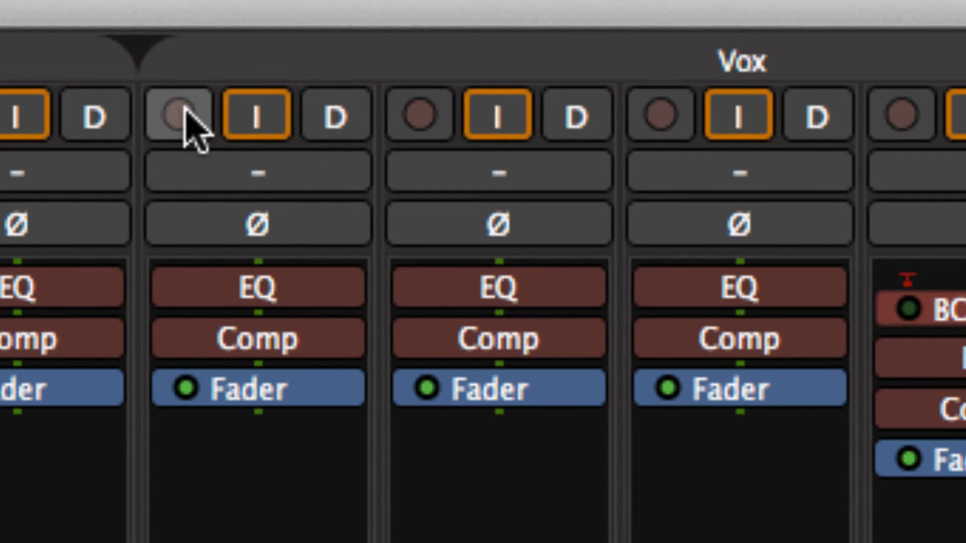
click(248, 168)
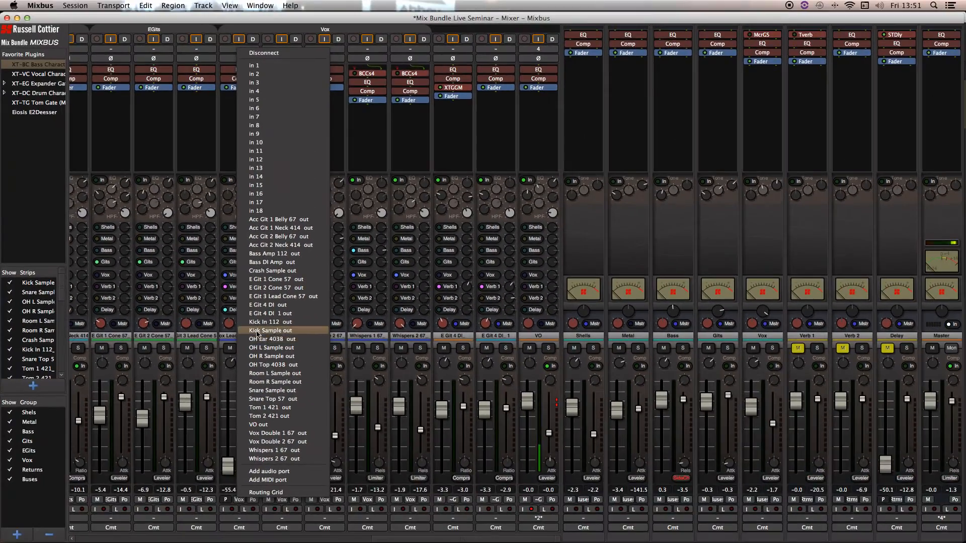
click(219, 129)
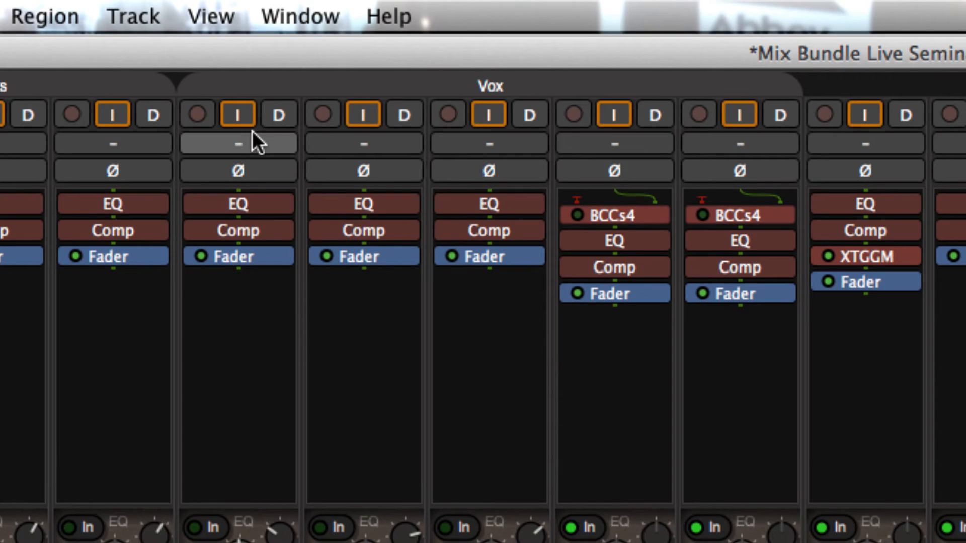
scroll(254, 272, left, 2)
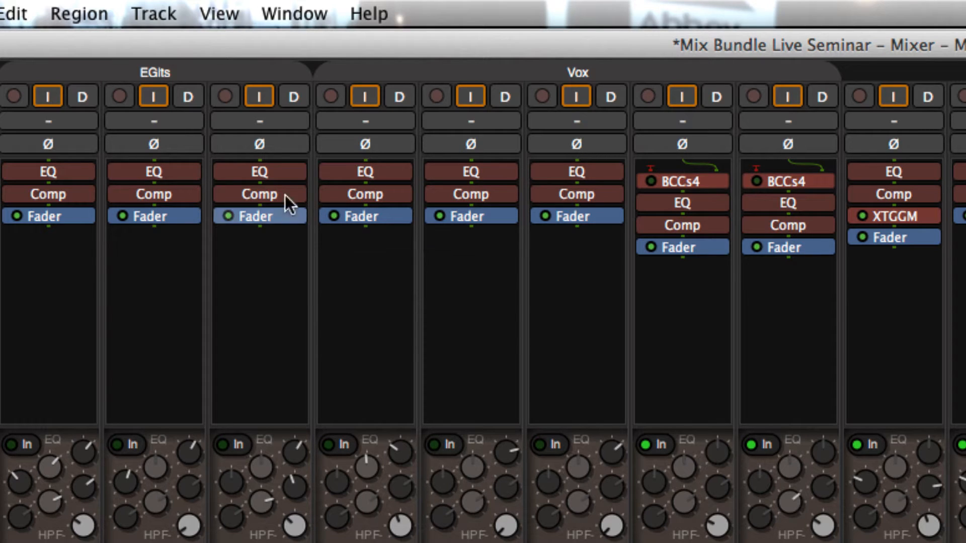
click(268, 138)
click(267, 137)
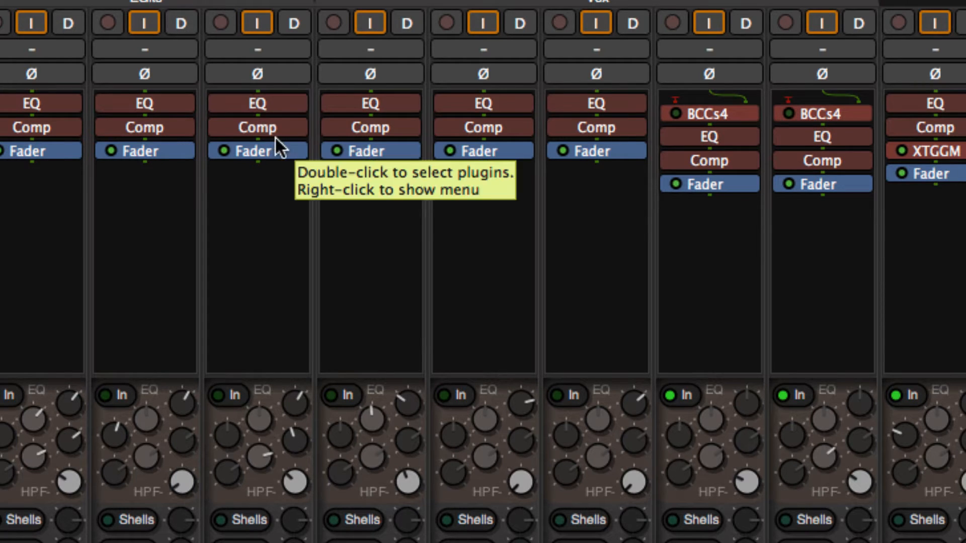
drag(280, 130, 265, 168)
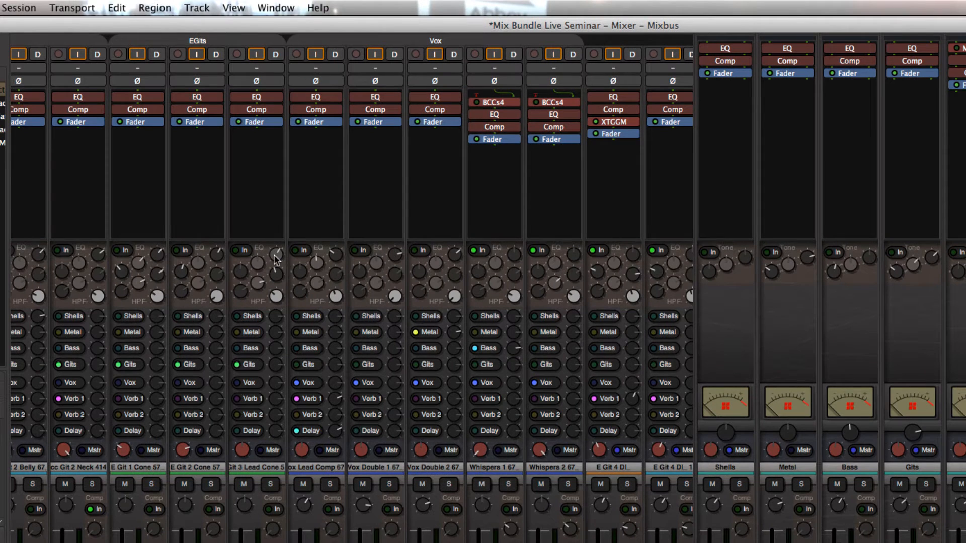
Enable the EQ on the E Git 3 Lead Cone 57_ channel and adjust its high band, setting the frequency to 7900
scroll(280, 254, down, 3)
scroll(279, 257, up, 5)
scroll(276, 257, down, 2)
scroll(275, 257, down, 4)
scroll(276, 258, up, 6)
scroll(276, 257, down, 2)
scroll(275, 256, down, 4)
scroll(276, 274, up, 5)
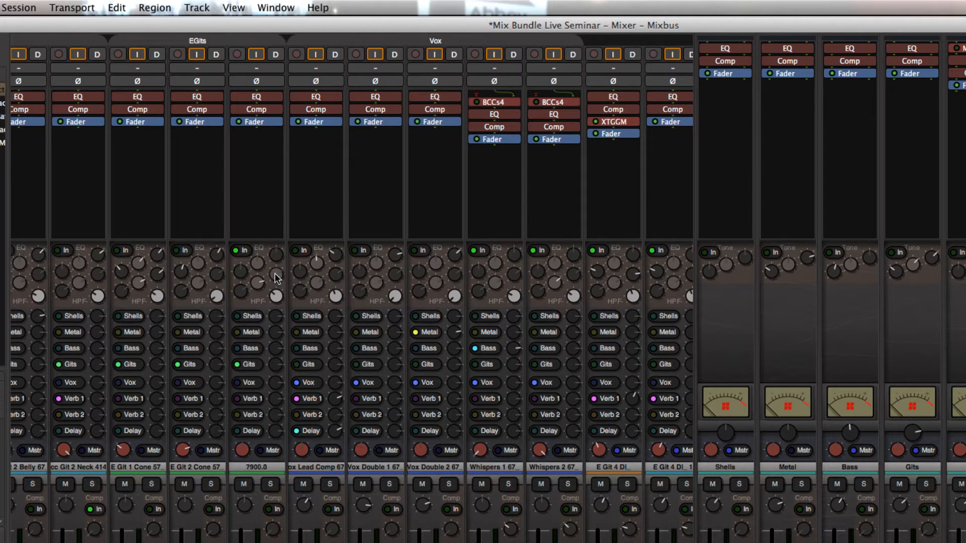
Readjust the EQ on the E Git 3 Lead Cone 57_ channel, setting the high-band gain to 3.0
scroll(275, 256, down, 1)
scroll(275, 256, up, 3)
scroll(246, 257, down, 3)
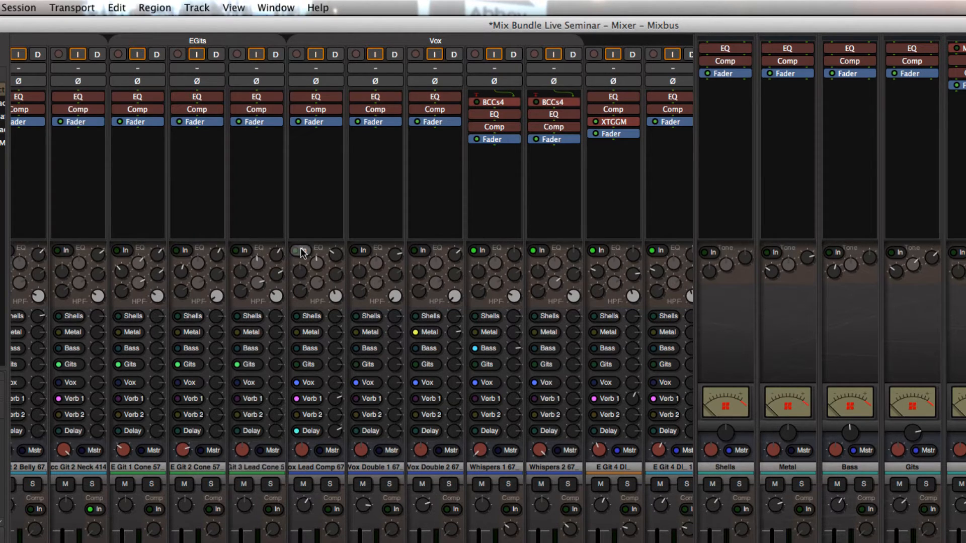
scroll(272, 259, up, 2)
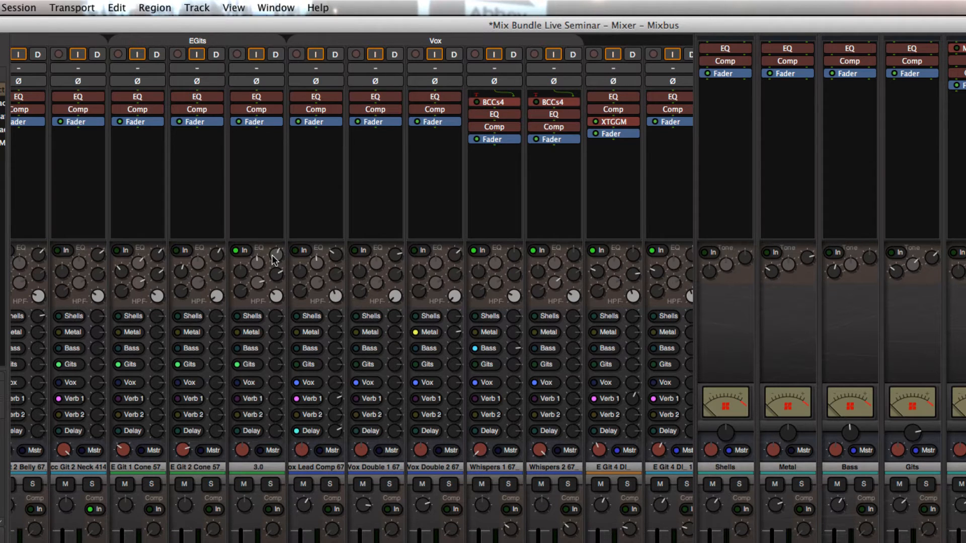
Set the EQ's high-band frequency on the E Git 3 Lead Cone 57_ channel to 11415.1
scroll(272, 259, up, 2)
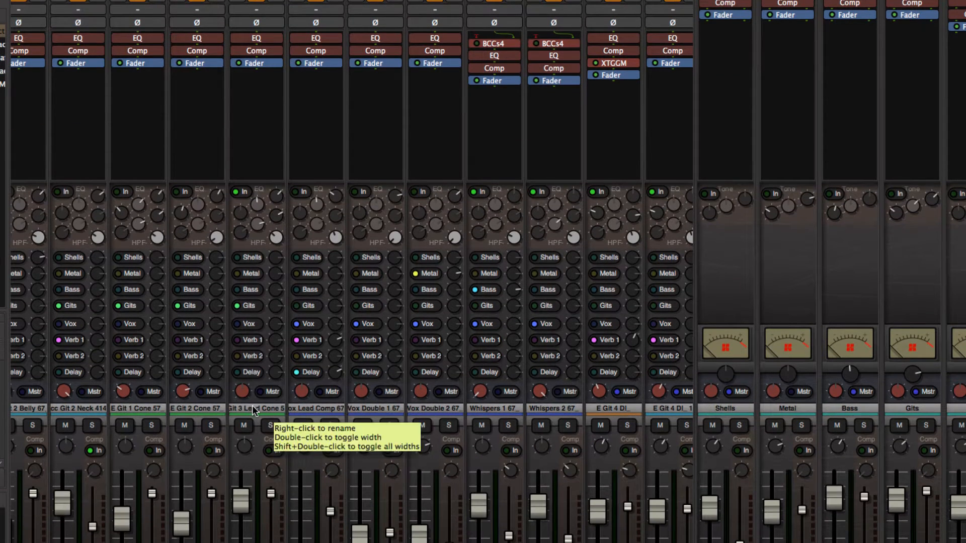
scroll(279, 216, up, 3)
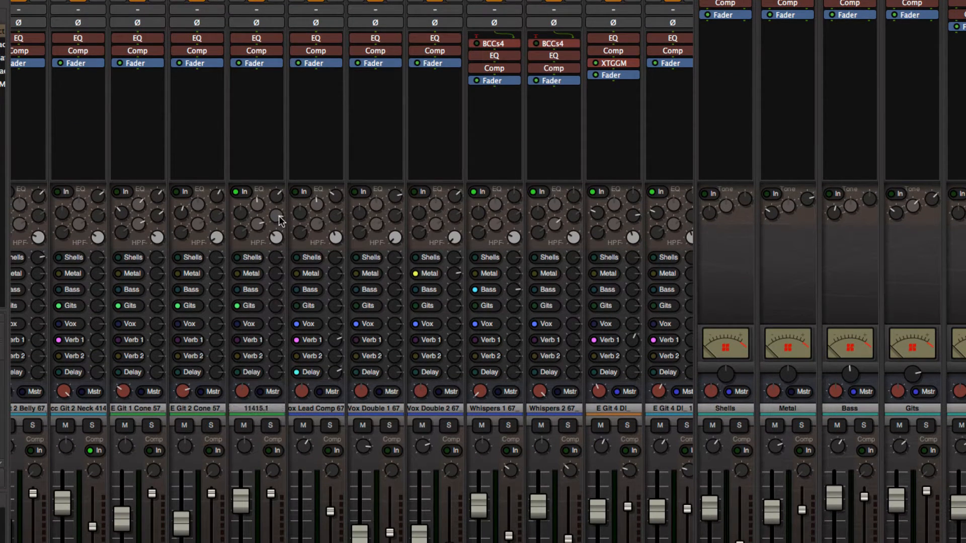
scroll(272, 203, up, 2)
Examine the bus sends from Shells to Delay and the master assignment on the E Git 3 Lead Cone 57_ channel
scroll(245, 260, left, 1)
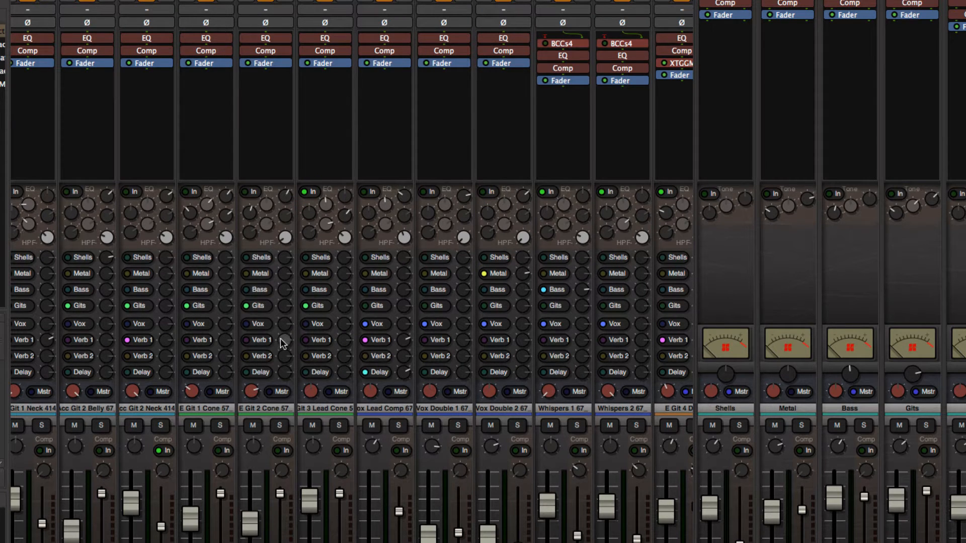
scroll(164, 308, left, 1)
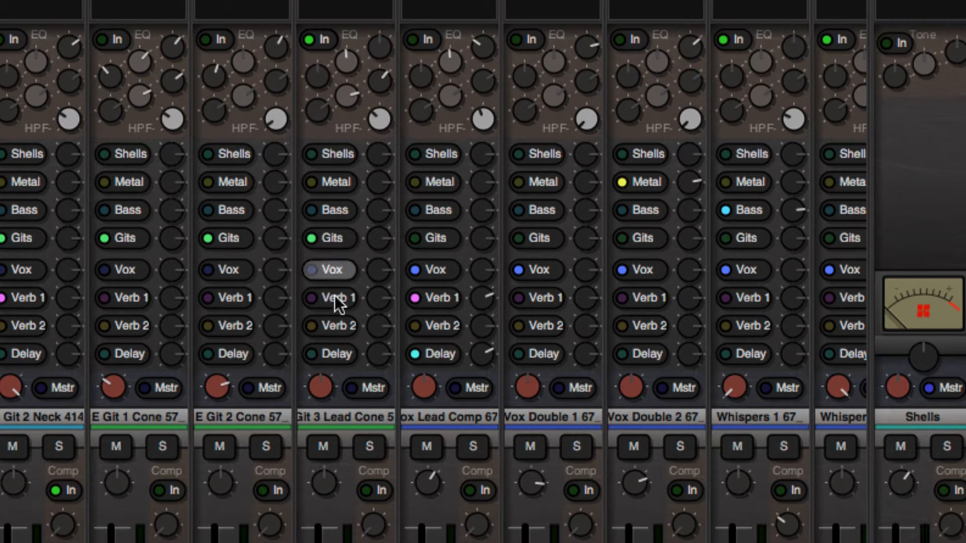
click(363, 388)
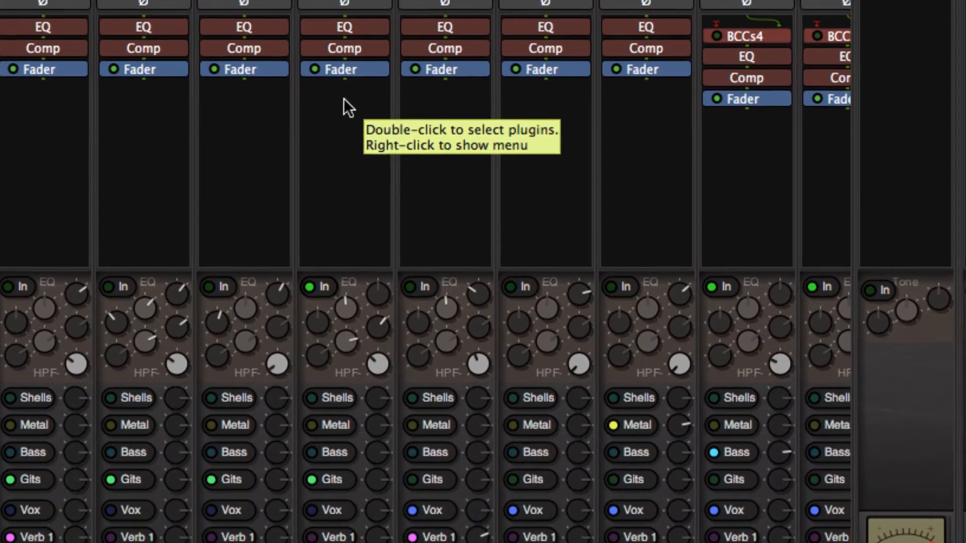
Add an external send to the E Git 3 Lead Cone 57_ channel, browse its output destinations, and place it after the fader
right_click(345, 104)
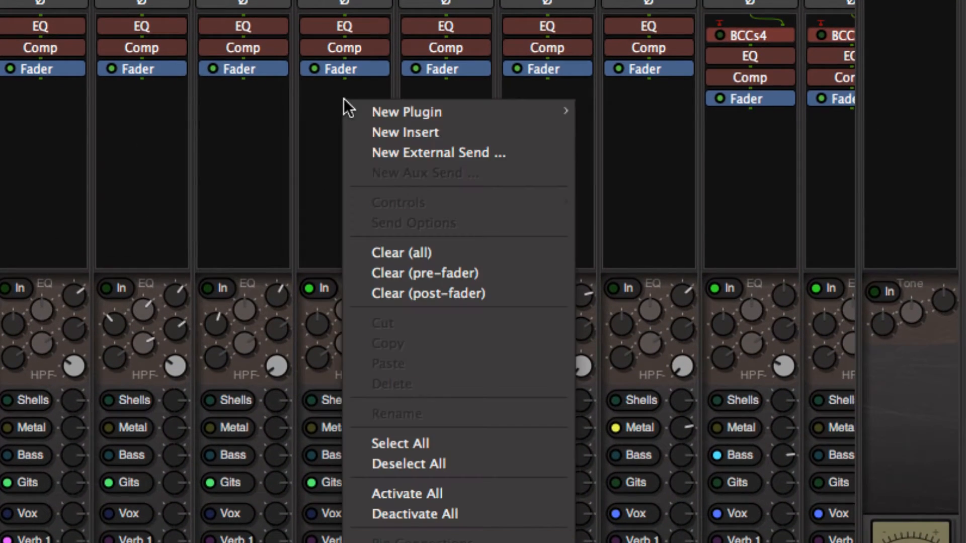
click(454, 153)
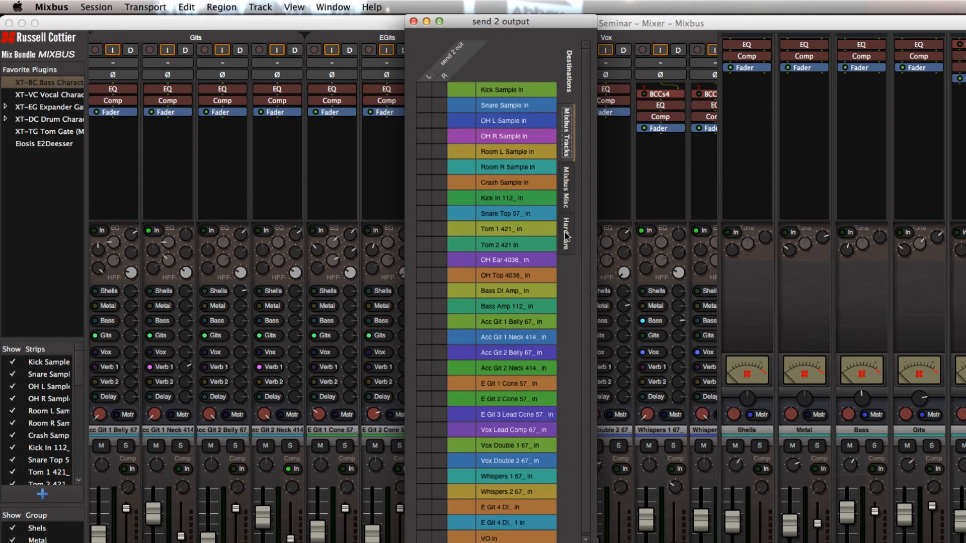
click(574, 297)
click(565, 187)
click(566, 133)
click(414, 21)
drag(452, 122, 443, 98)
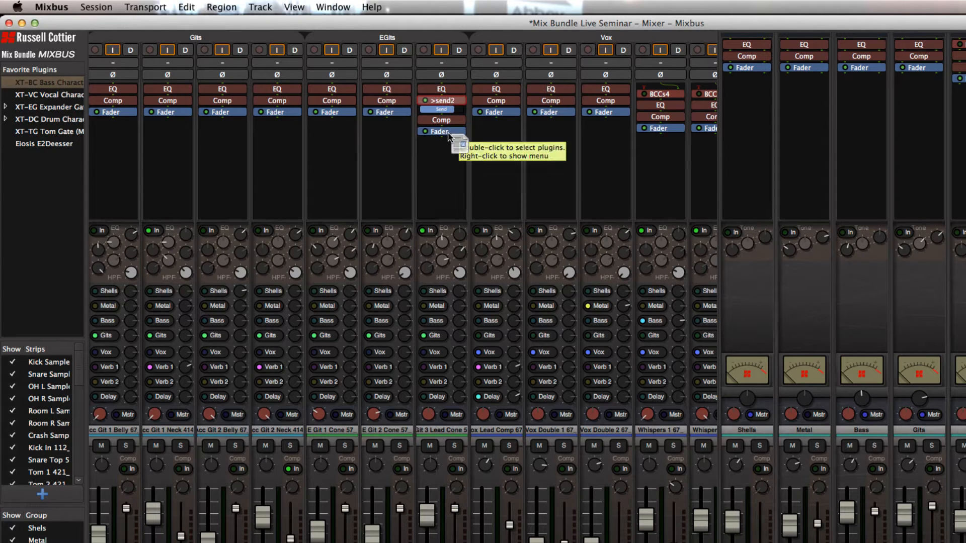
drag(450, 134, 445, 127)
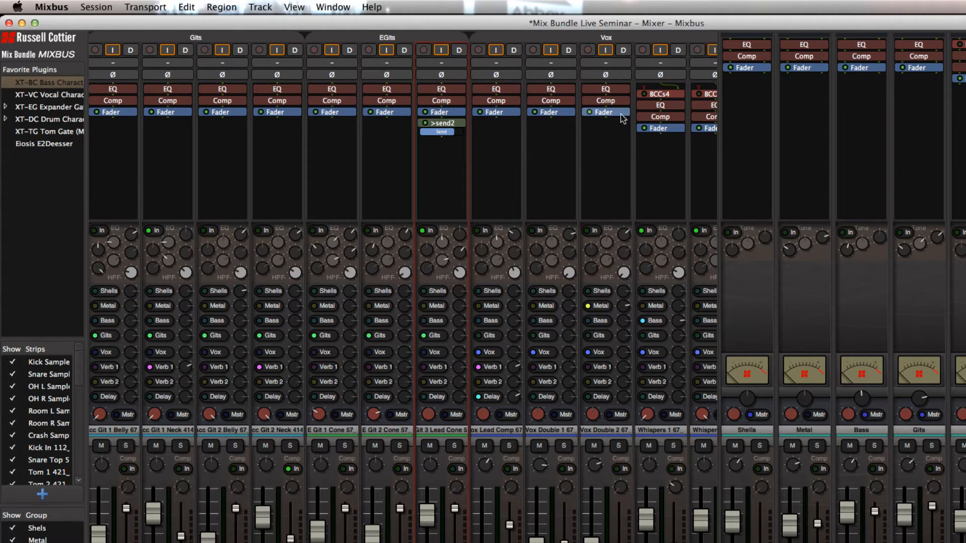
Examine the pin connections of the BC Chorus 4 plugin on the Whispers 1 67_ channel and close the pin configuration
right_click(664, 96)
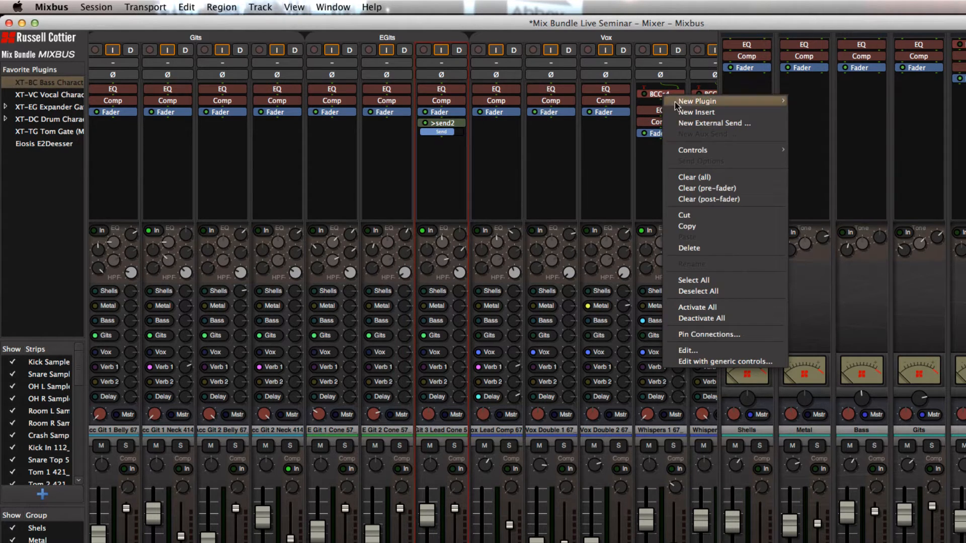
click(739, 332)
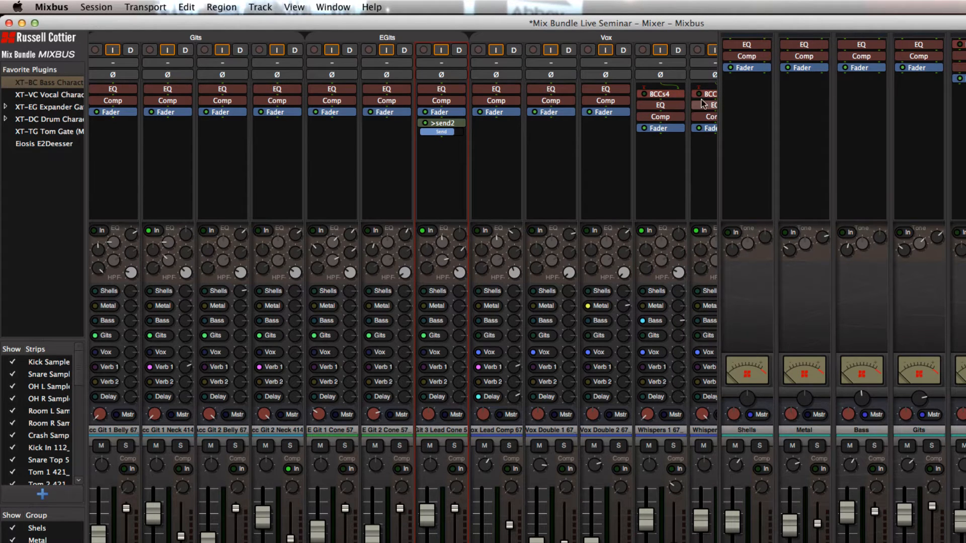
right_click(674, 95)
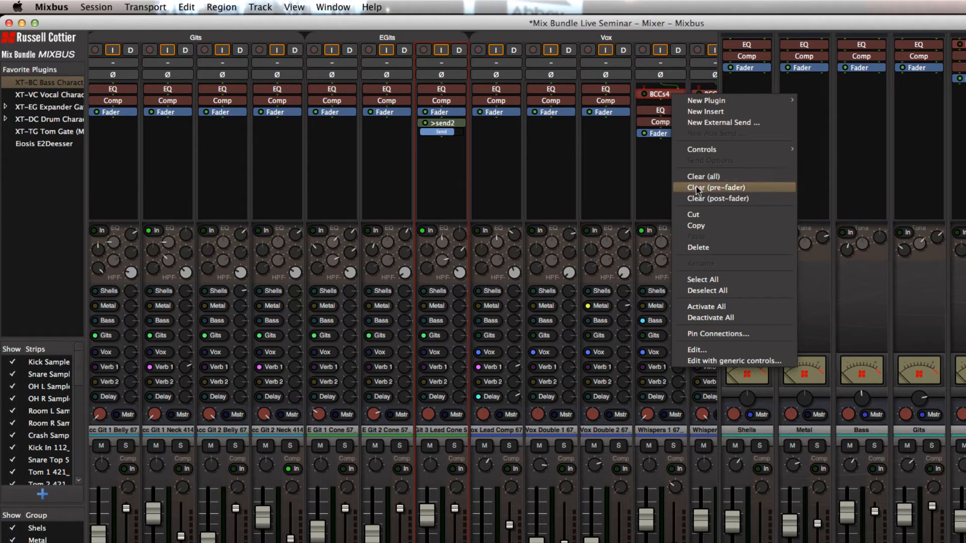
click(727, 336)
drag(422, 301, 461, 323)
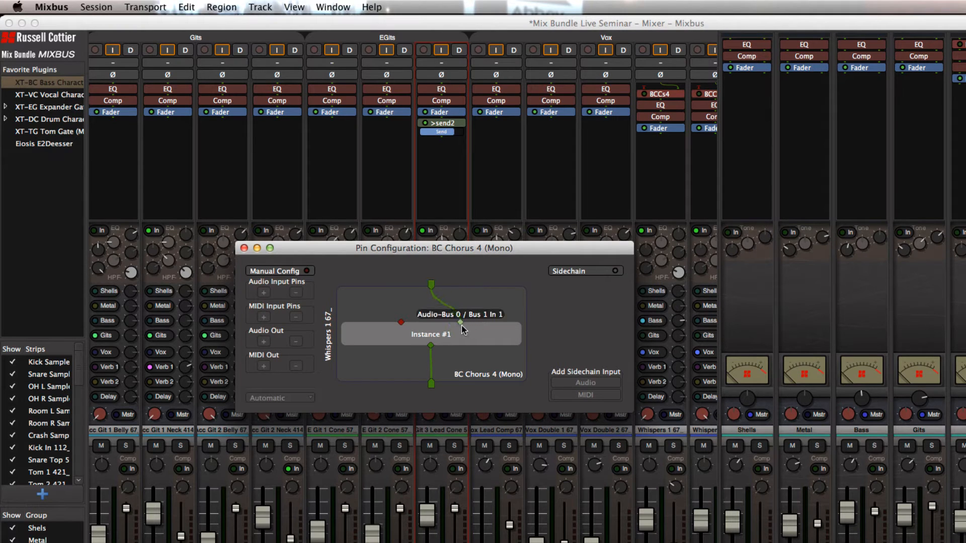
click(244, 249)
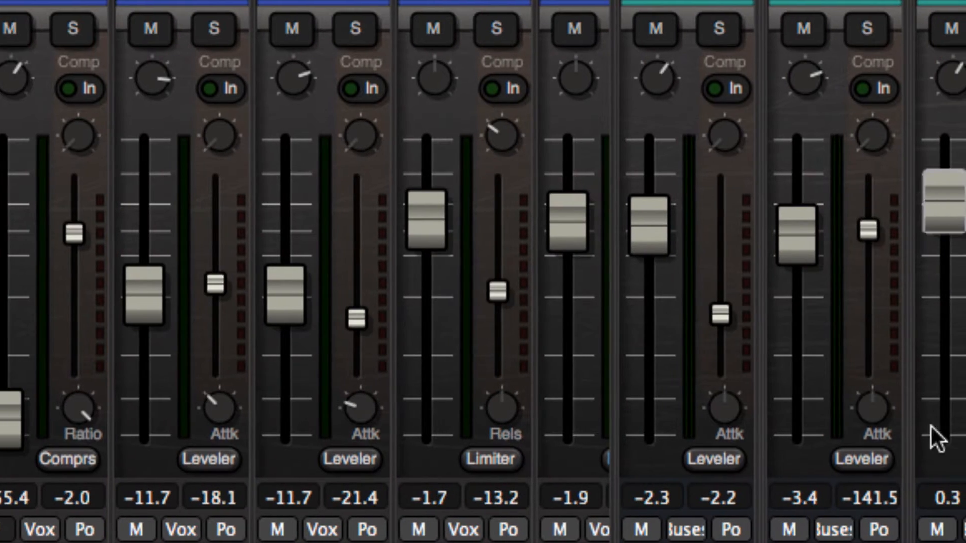
View the compressor mode options on the VO channel and set the E Git 4 DI_ 1 channel's compressor to Limiter
scroll(853, 420, right, 5)
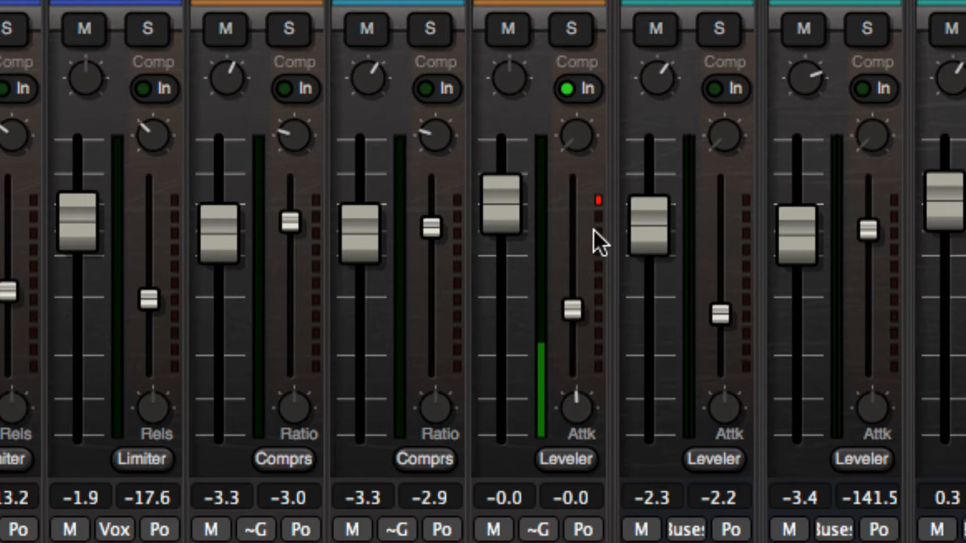
click(570, 454)
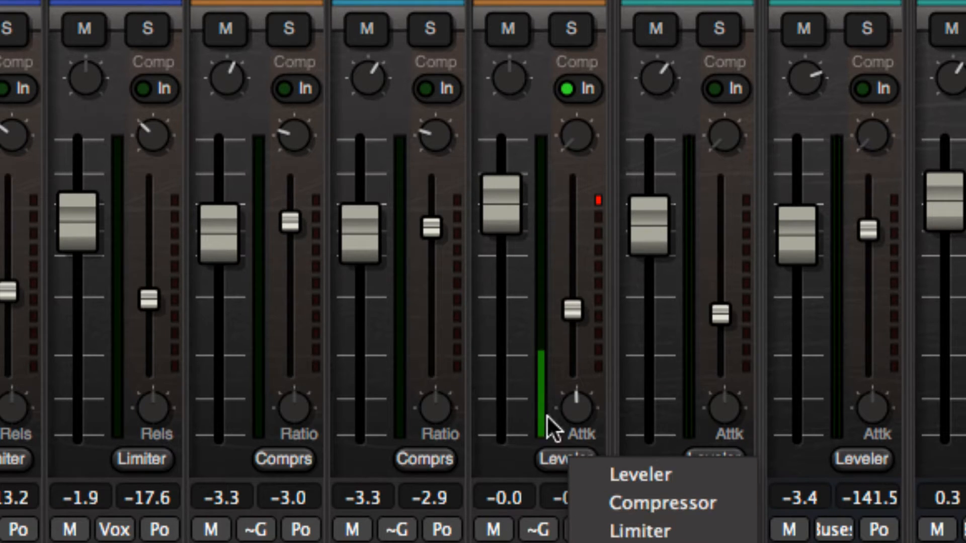
click(527, 408)
click(425, 458)
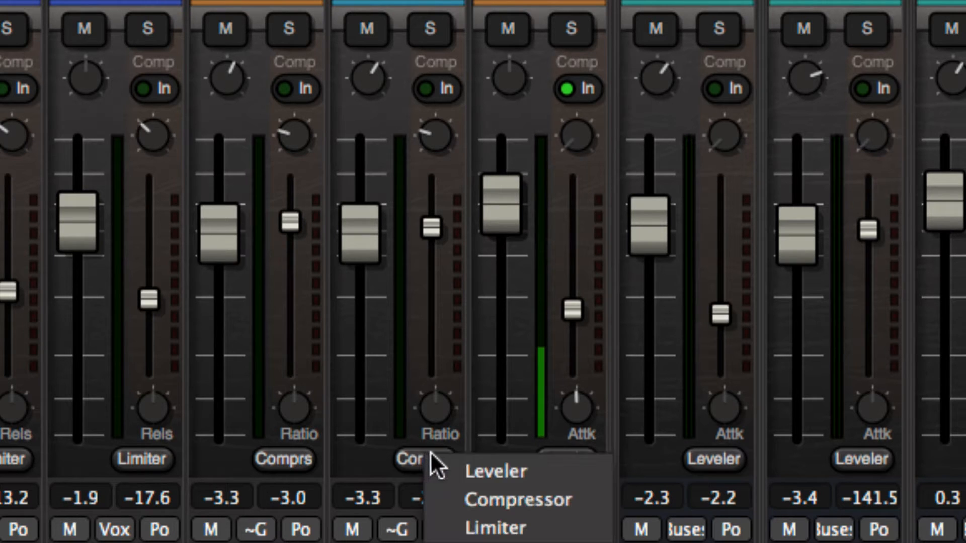
click(505, 501)
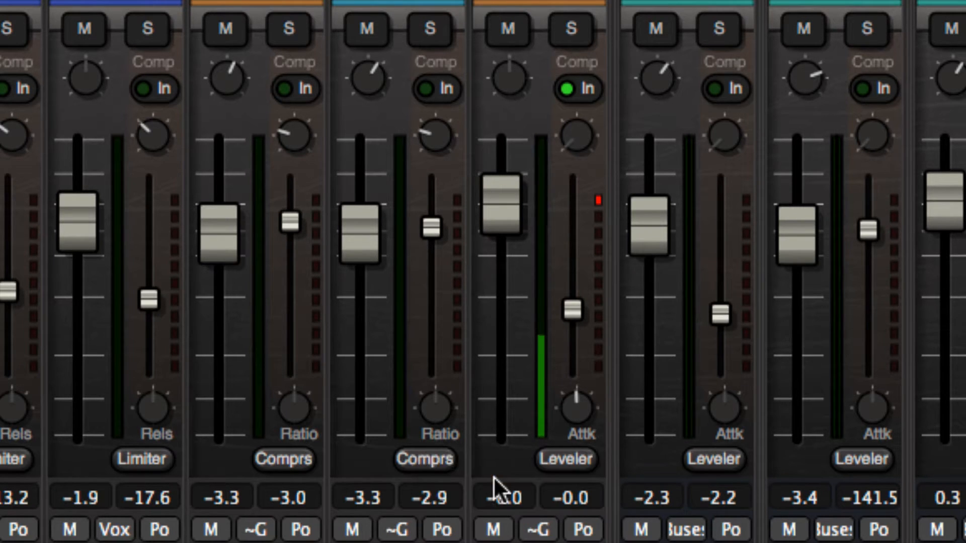
click(424, 460)
click(457, 505)
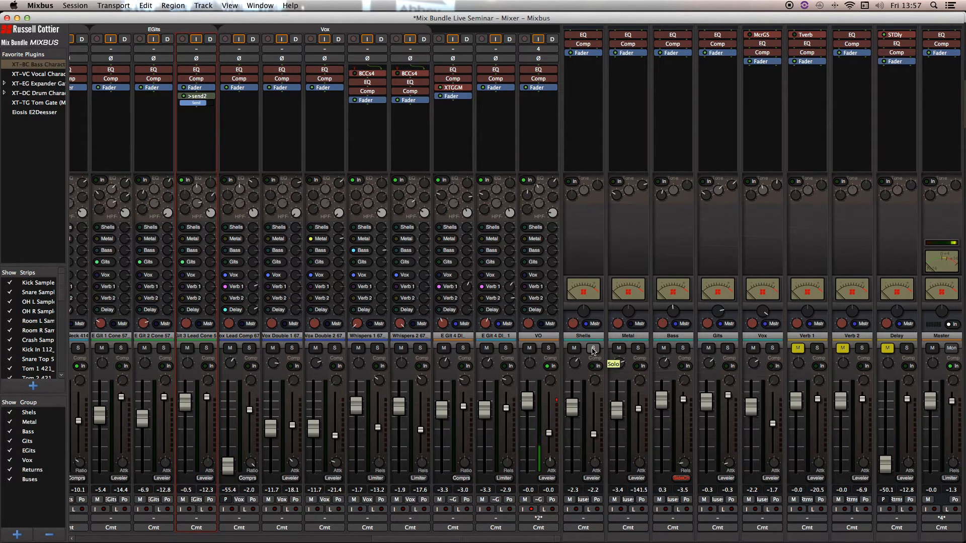
Play the session from its start and return to the mixer with the drum and bass channels in view
scroll(182, 253, left, 10)
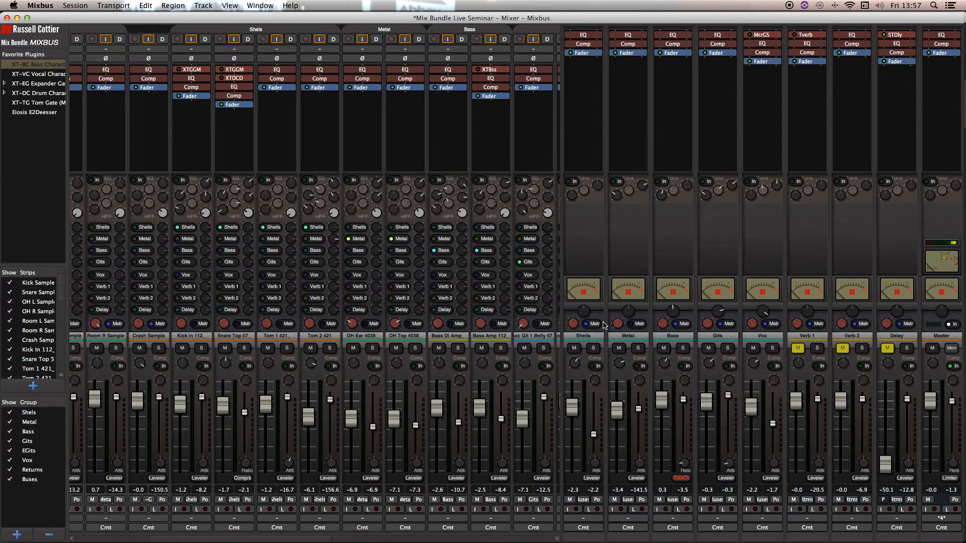
key(alt+m)
key(Home)
key(space)
key(space)
key(space)
key(alt+m)
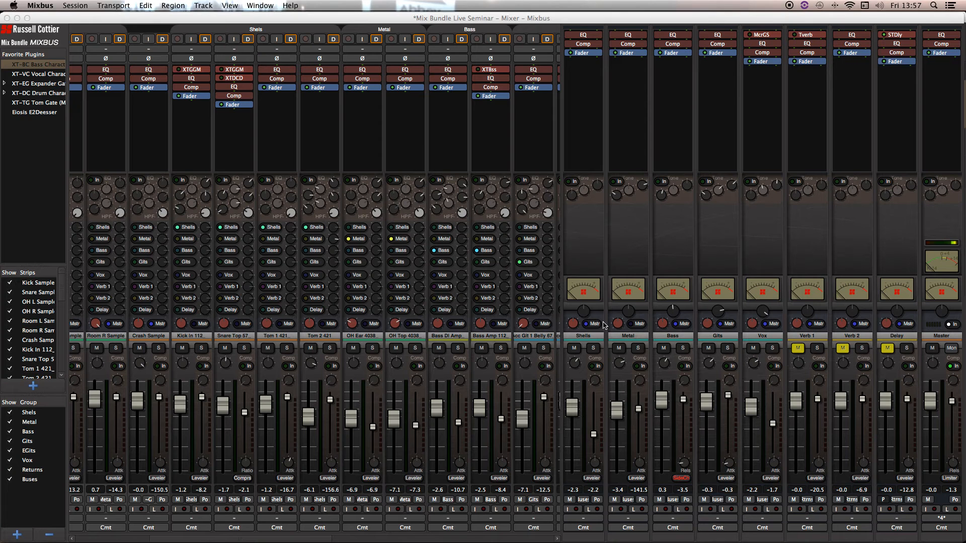
Solo the Shells bus, sweep its tape saturation down to -30.0 and back up, and restore it to -10.0 with solo off
click(593, 348)
drag(583, 312, 592, 414)
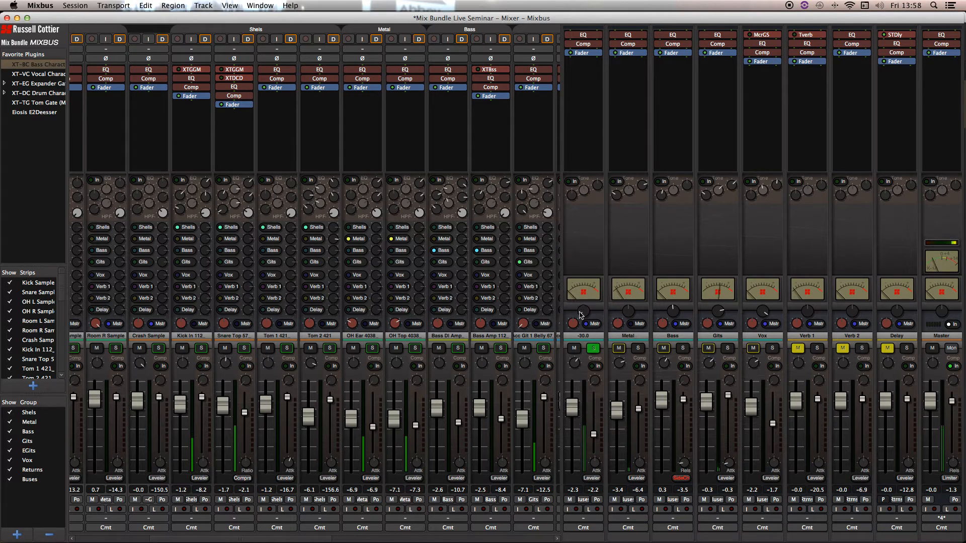
drag(584, 314, 579, 44)
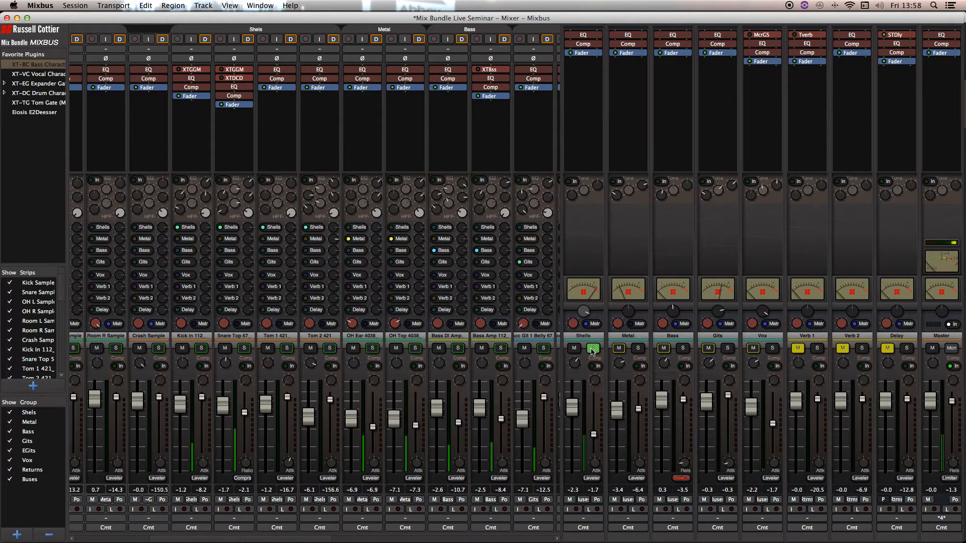
click(594, 349)
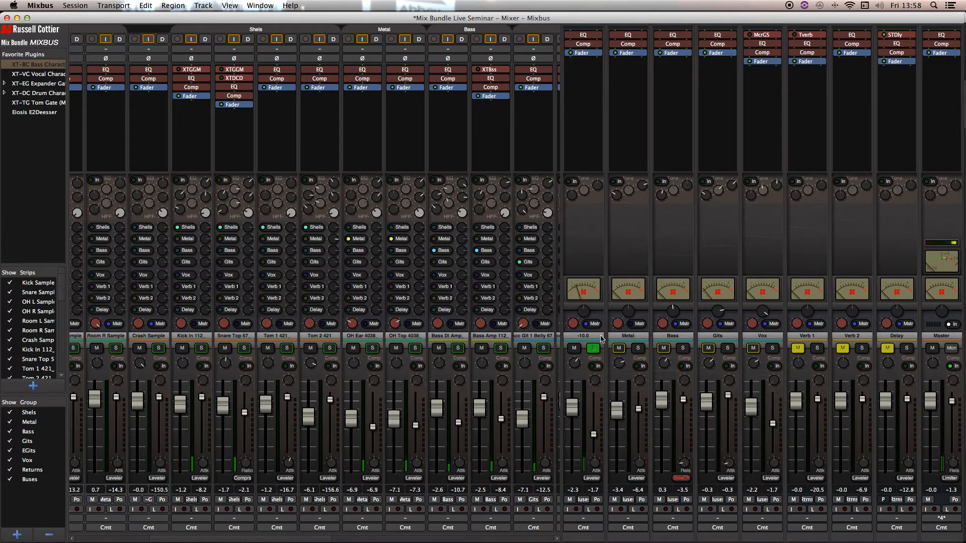
click(594, 350)
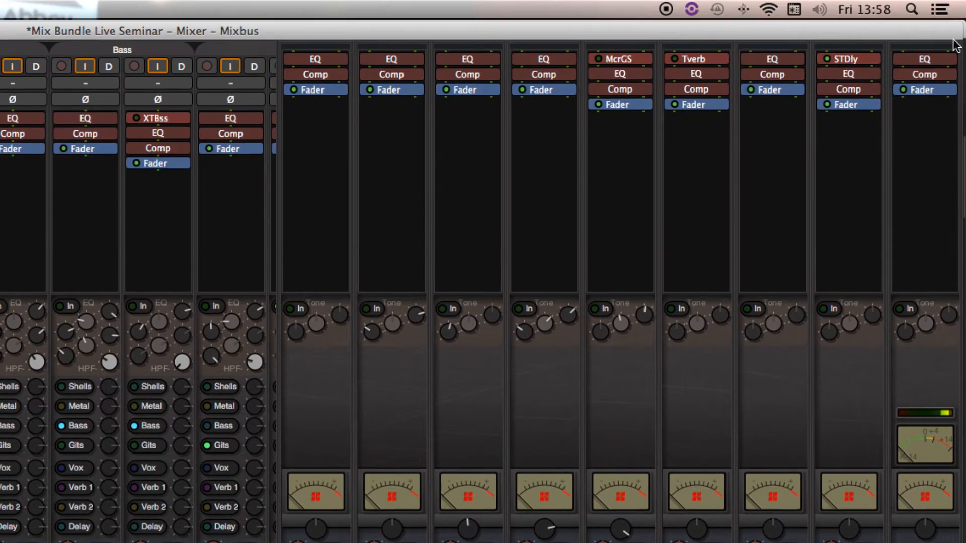
Raise the Master bus fader to 1.2
drag(942, 18, 940, 5)
drag(941, 63, 933, 94)
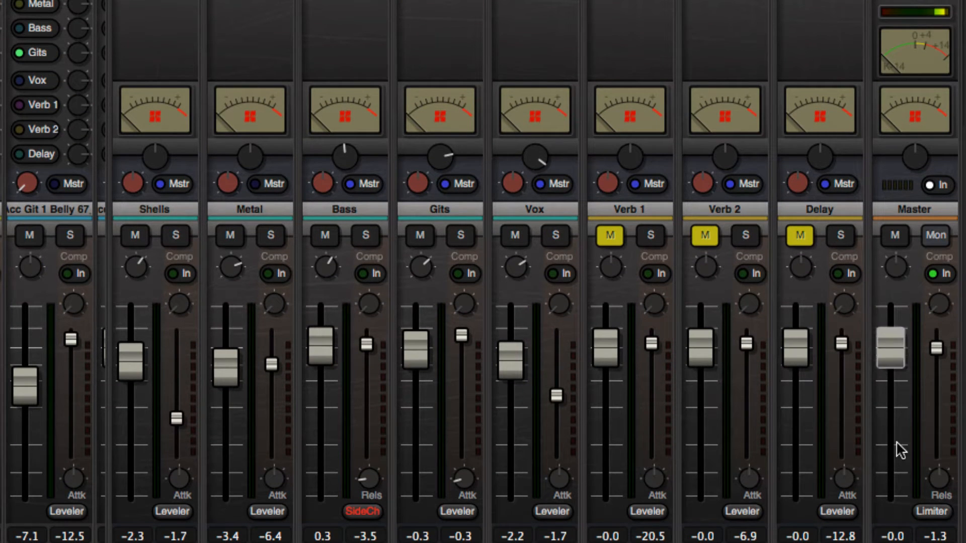
scroll(900, 449, up, 2)
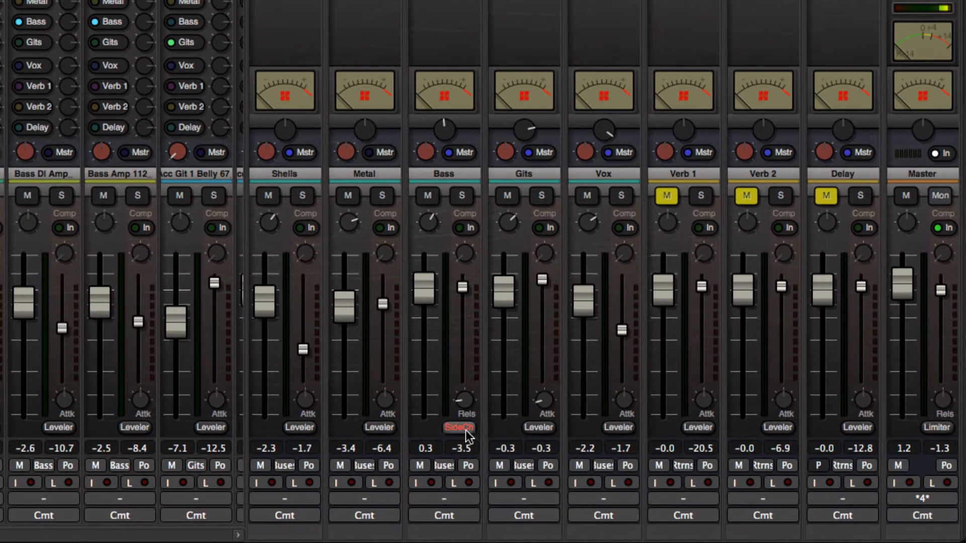
View the compressor mode options on the Bass bus and choose Sidechain
click(465, 428)
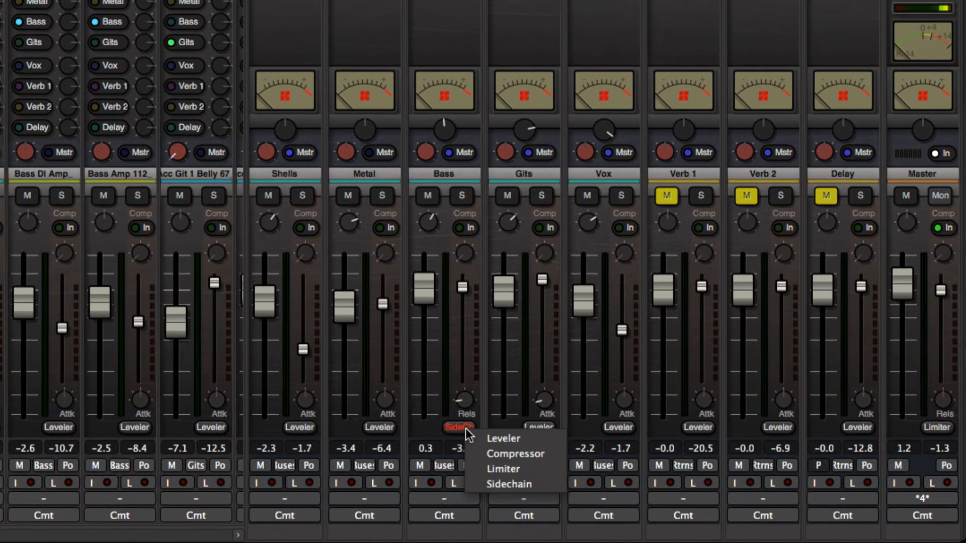
click(520, 482)
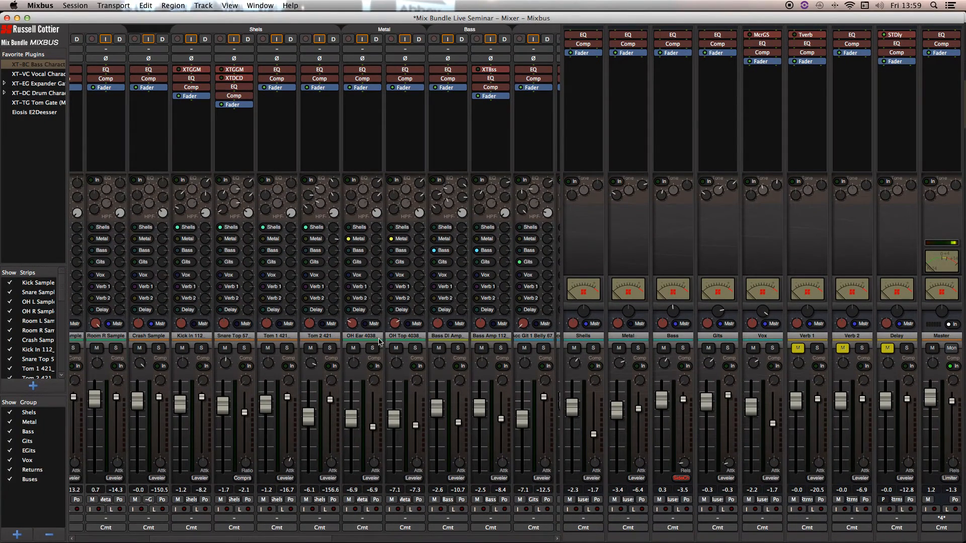
Toggle the Crash Sample strip to wide and back to narrow, and show and hide the Master's monitor section
double_click(152, 336)
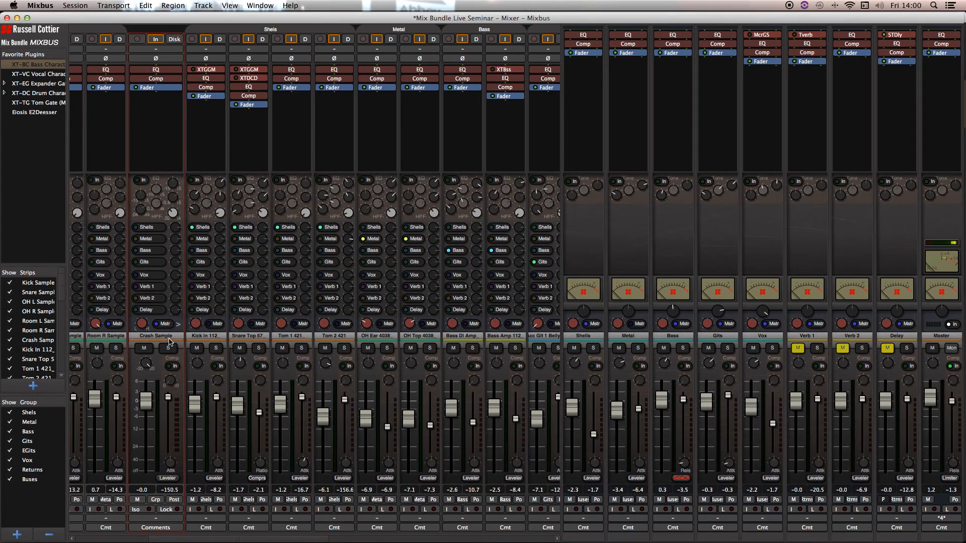
double_click(169, 339)
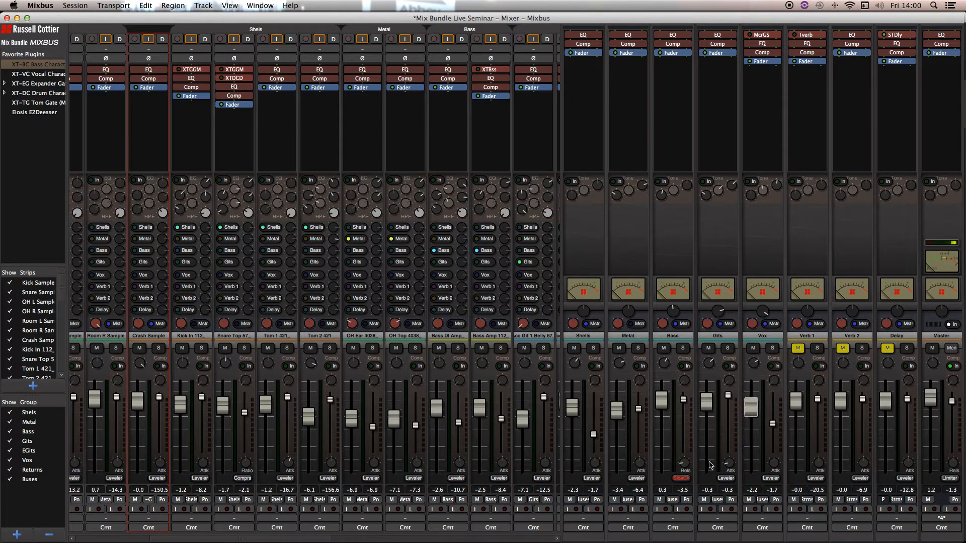
click(952, 350)
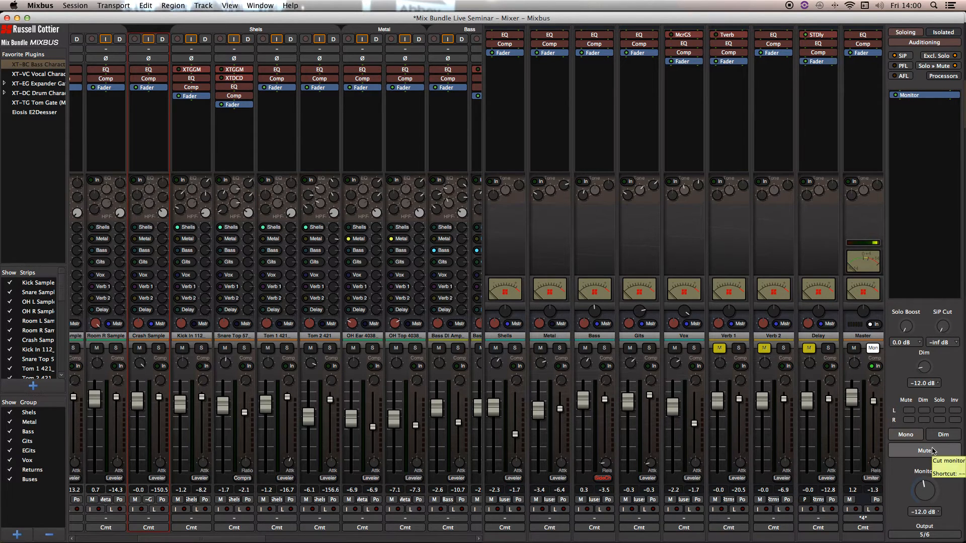
click(873, 348)
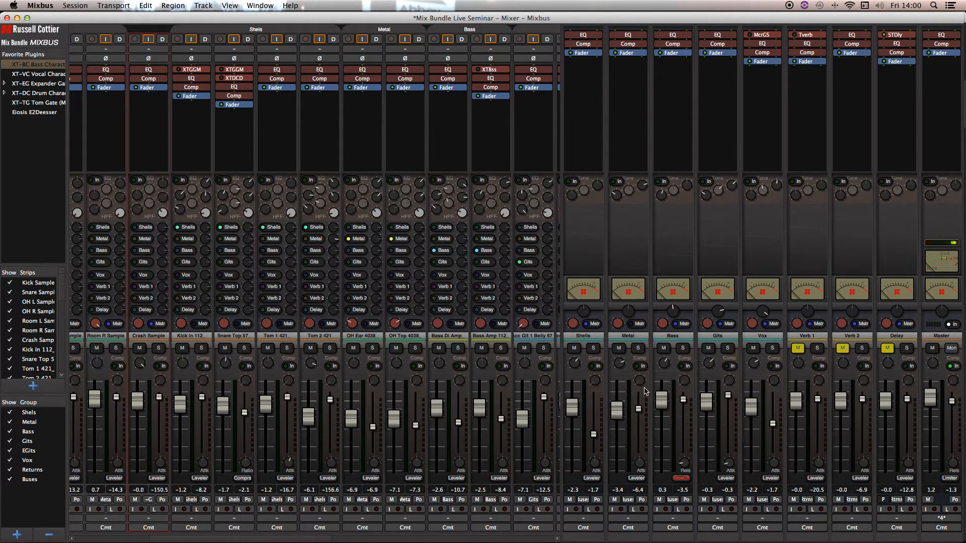
Bring the vocal channels into view and select the XT-EG Expander Gate among the favorite plugins
click(539, 540)
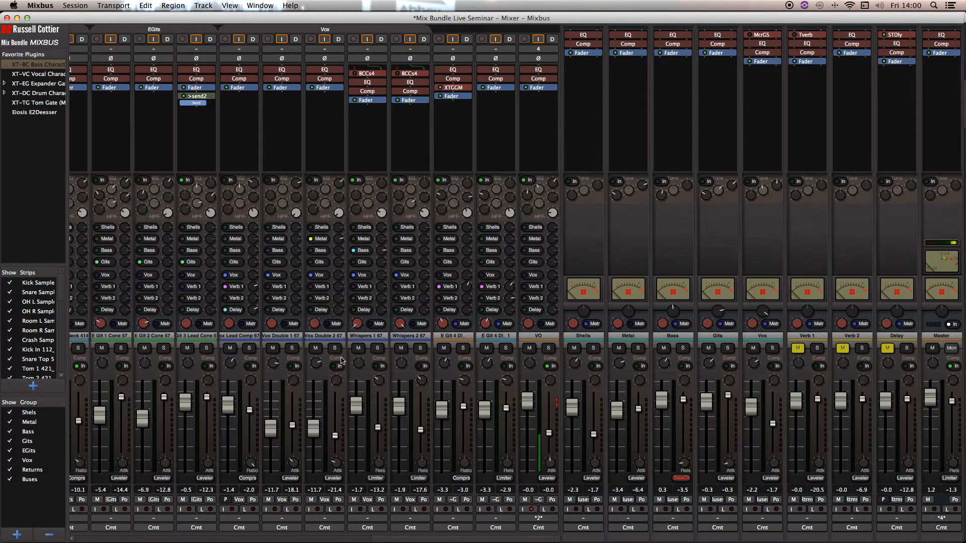
click(45, 85)
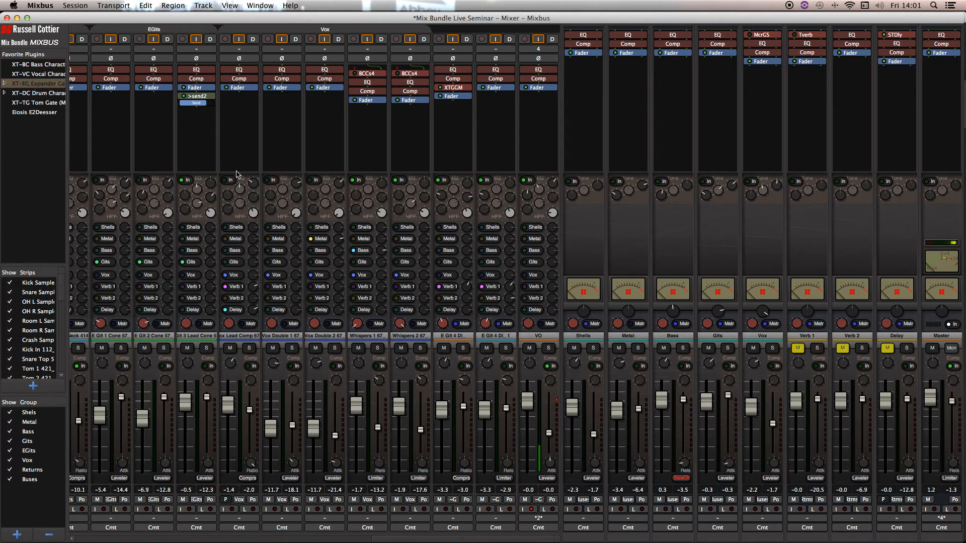
Bring the drum sample channels into view, and open and close the Plugin Manager from the Crash Sample strip
scroll(191, 159, left, 10)
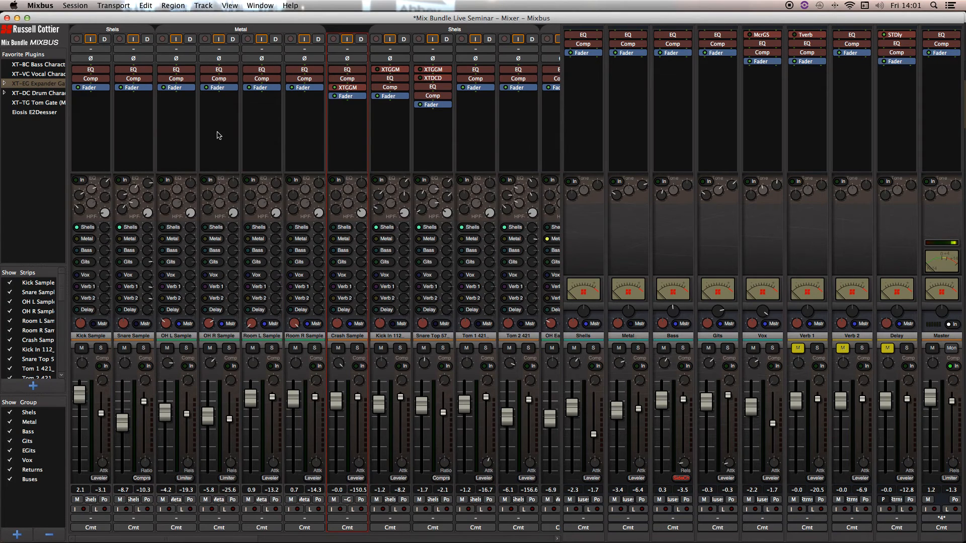
double_click(341, 130)
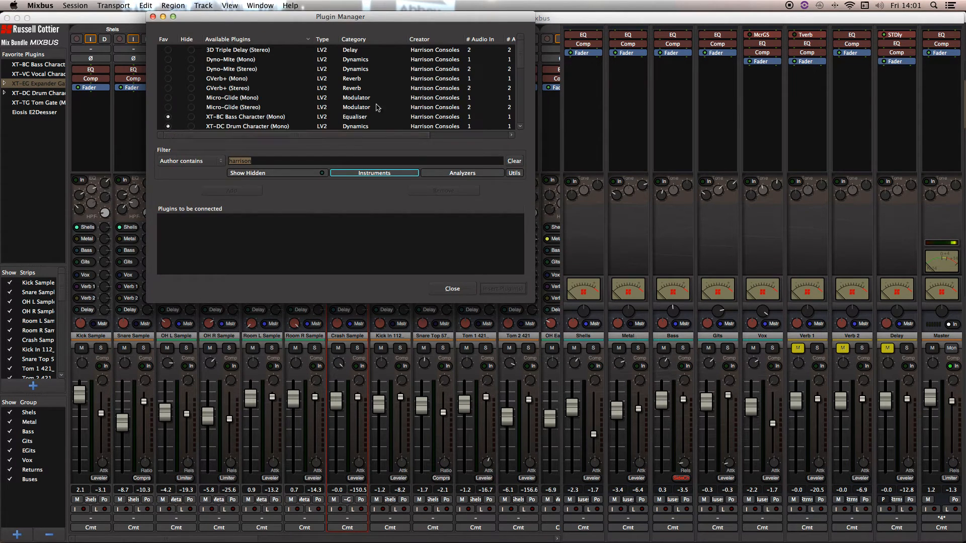
click(153, 17)
Open the XT-EG Expander Gate on the Snare Top channel, then solo that channel and start playback
scroll(342, 161, right, 3)
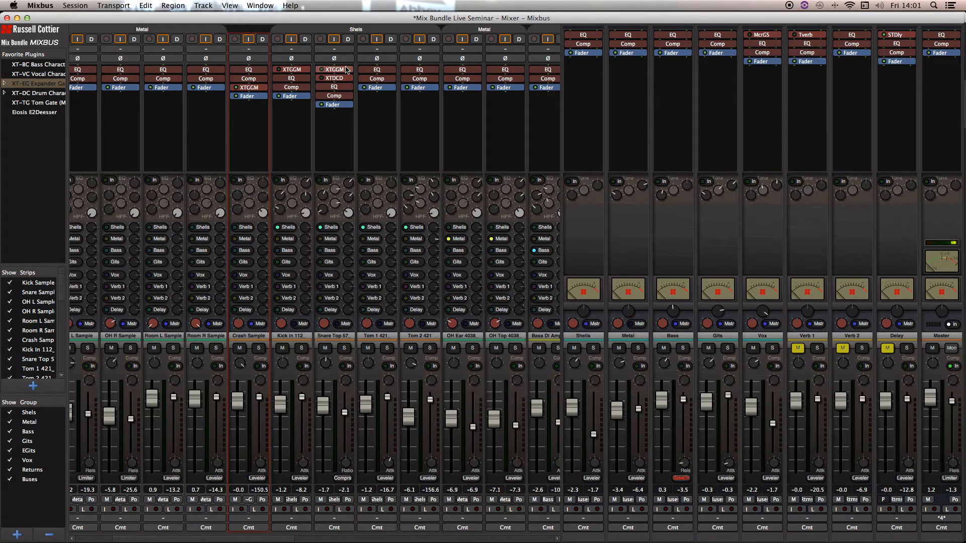
double_click(327, 70)
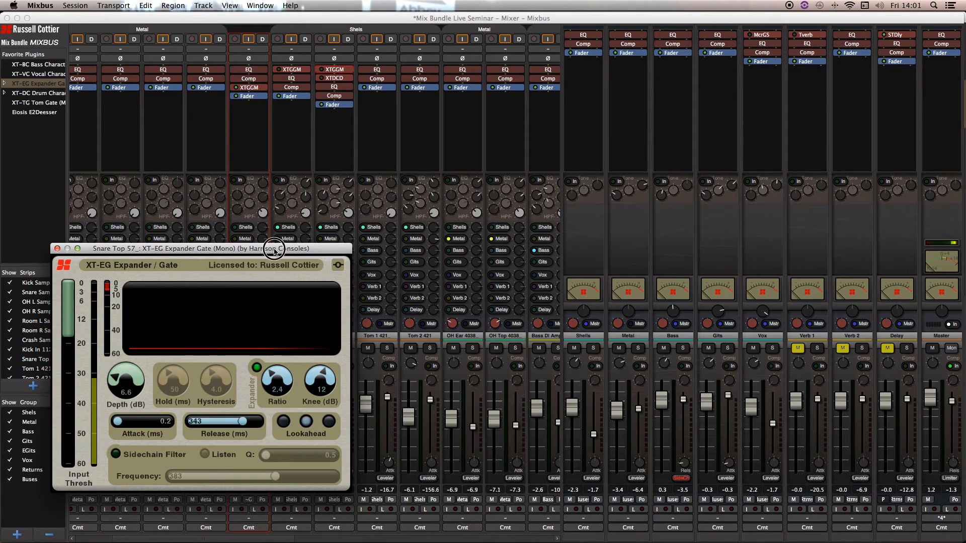
drag(279, 248, 676, 205)
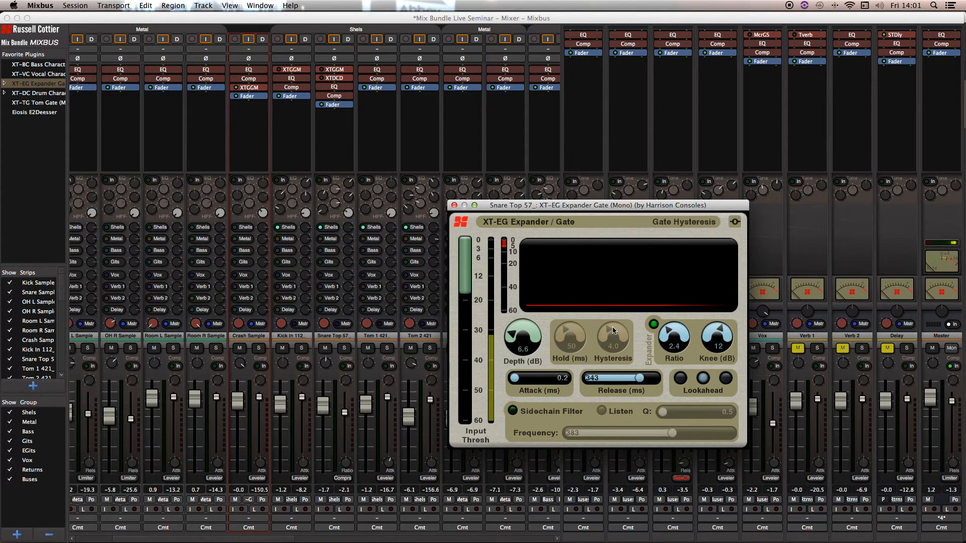
click(324, 72)
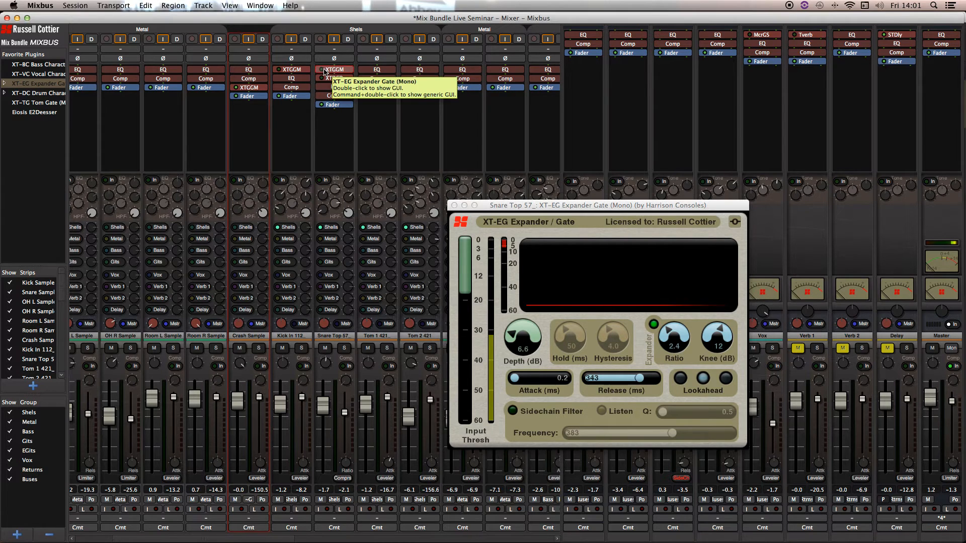
click(345, 349)
key(space)
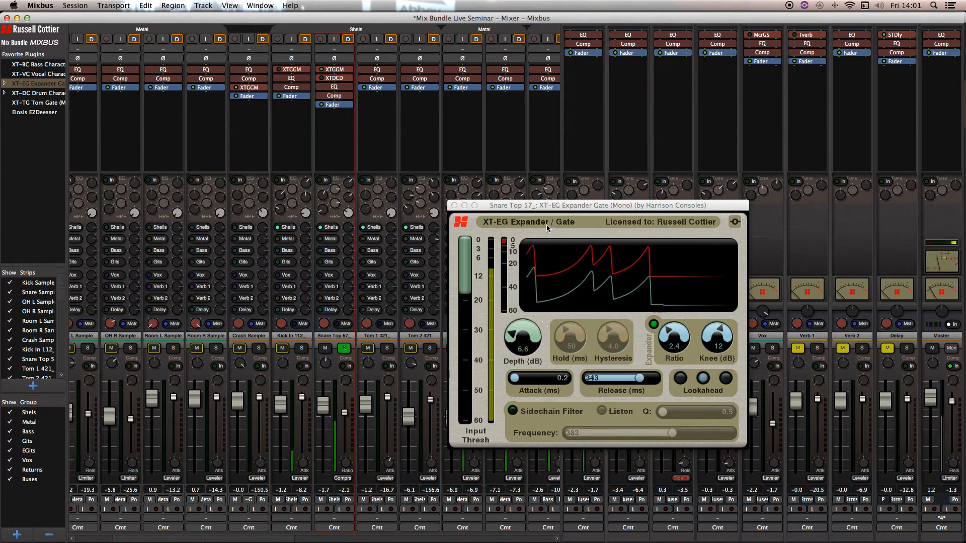
Switch the Expander Gate from expander to gate mode, with the threshold at about 15 dB and the depth at 25 dB
click(462, 288)
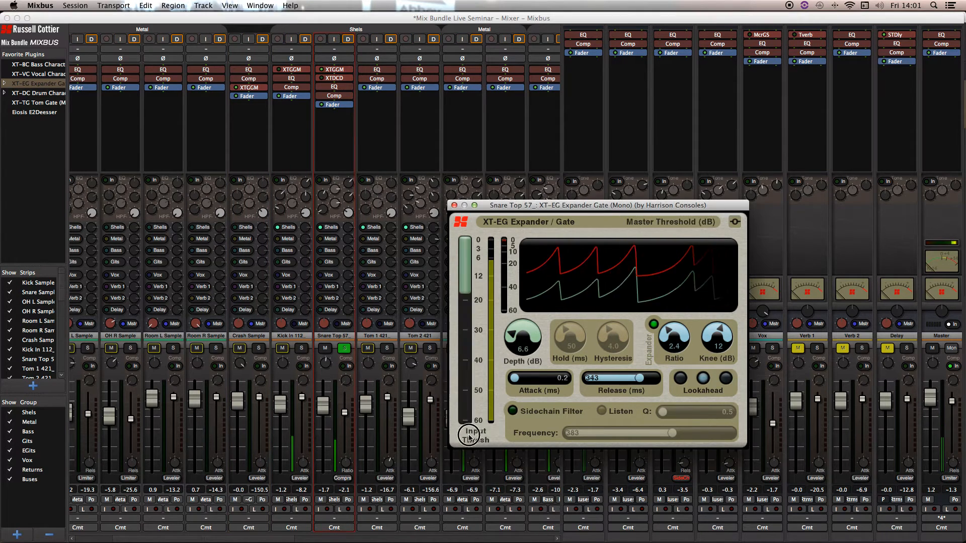
mouse_move(465, 288)
mouse_down()
mouse_move(472, 389)
mouse_move(463, 279)
mouse_up()
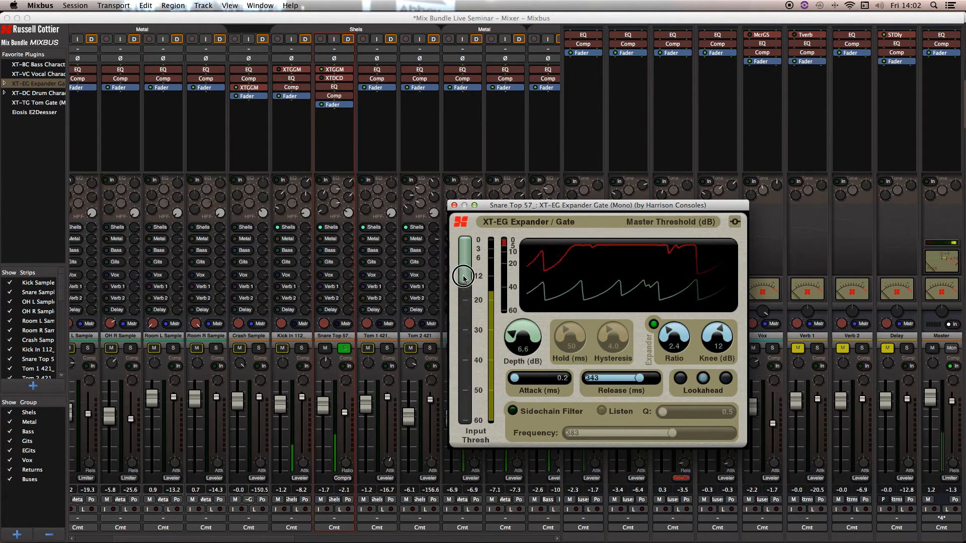
click(653, 325)
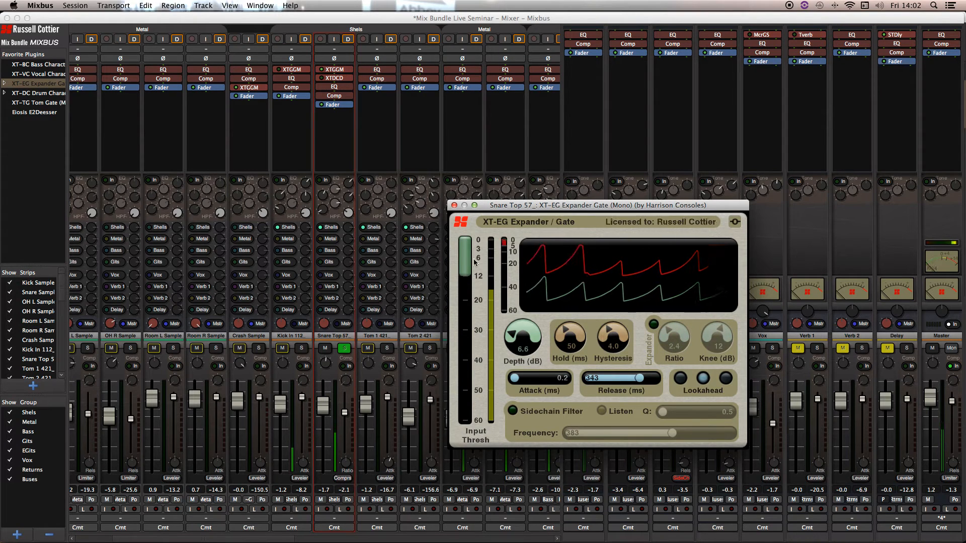
drag(463, 275, 463, 285)
drag(522, 340, 523, 308)
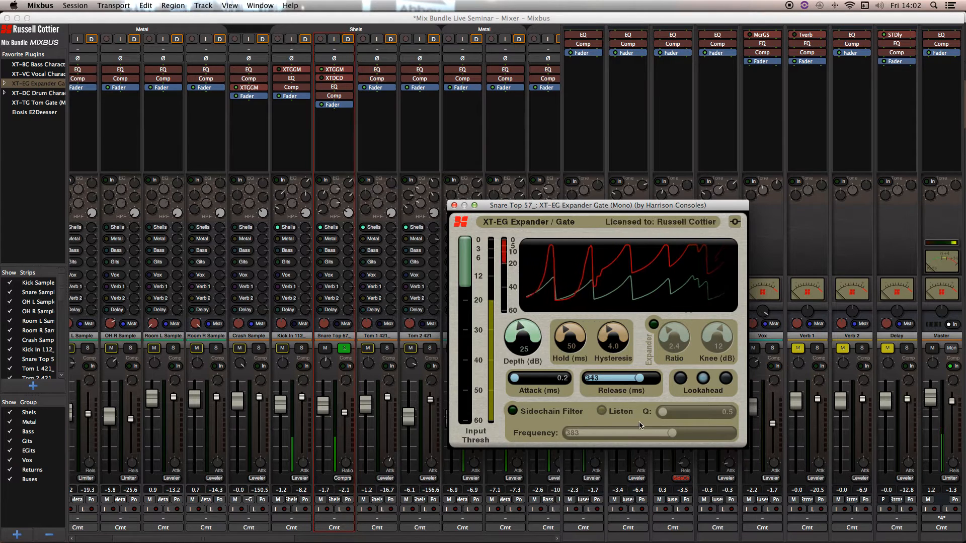
Enable the gate's sidechain filter and tune it to frequency 362 and Q 2.2 while monitoring it with Listen
click(513, 411)
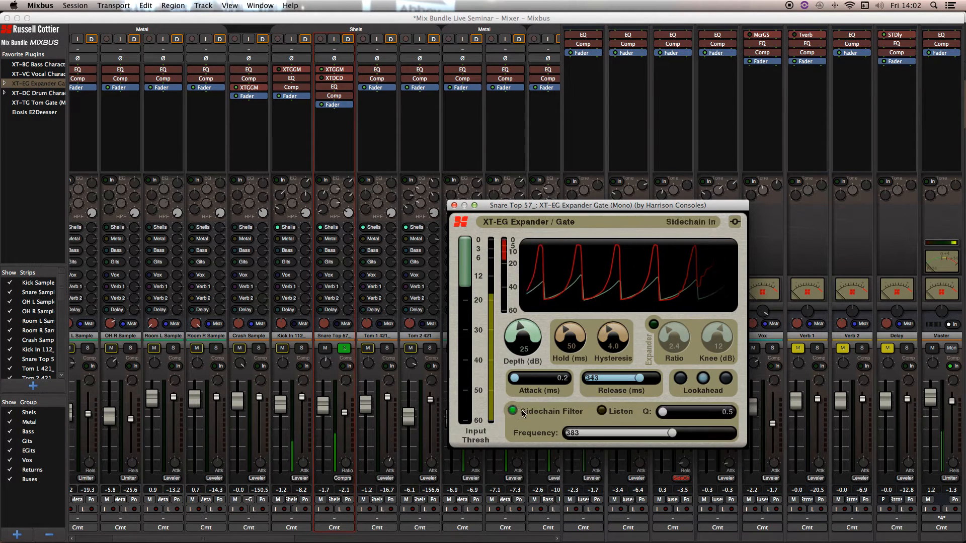
click(600, 411)
drag(673, 433, 675, 413)
click(601, 411)
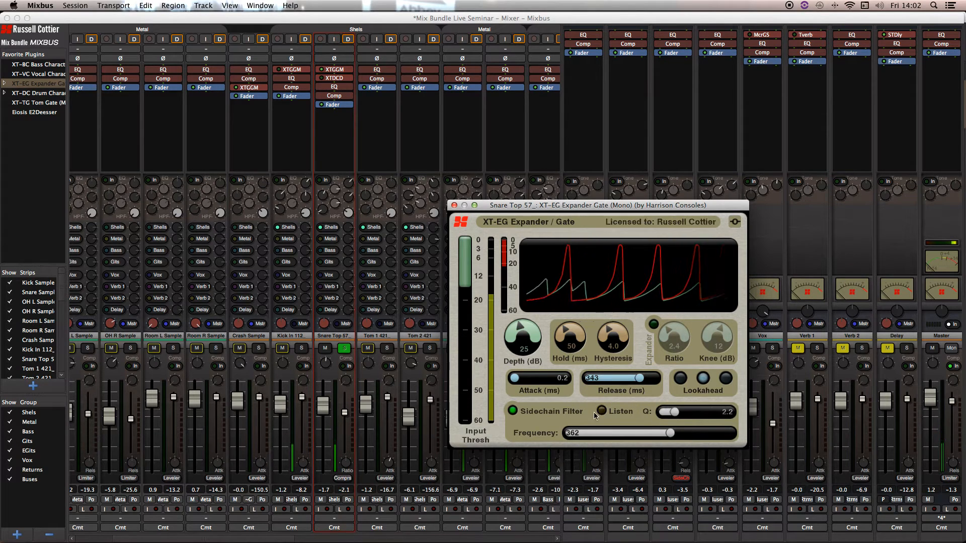
Lower the gate's threshold to about 20 dB, set the release to 444 ms and stop playback
mouse_move(467, 286)
mouse_down()
mouse_move(467, 275)
mouse_move(470, 303)
mouse_up()
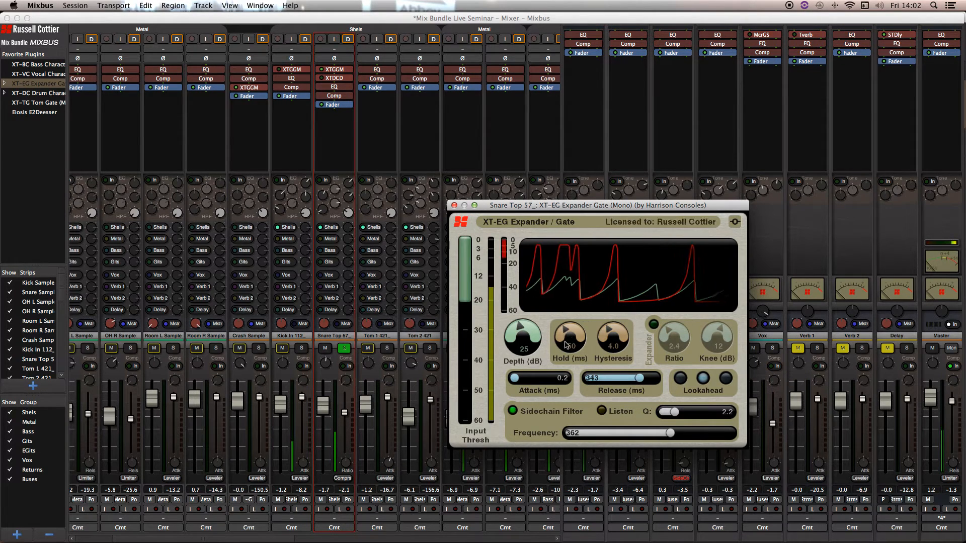
drag(640, 381, 643, 381)
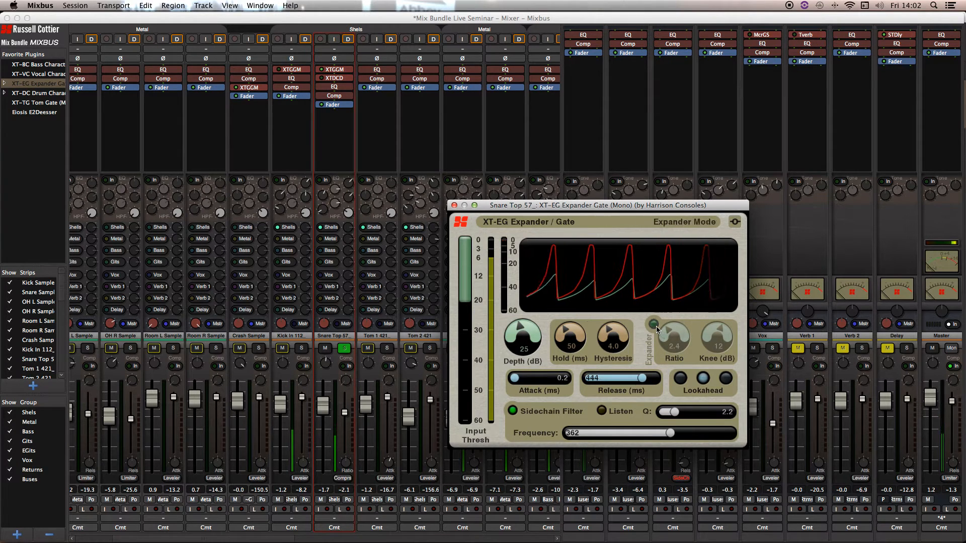
click(683, 197)
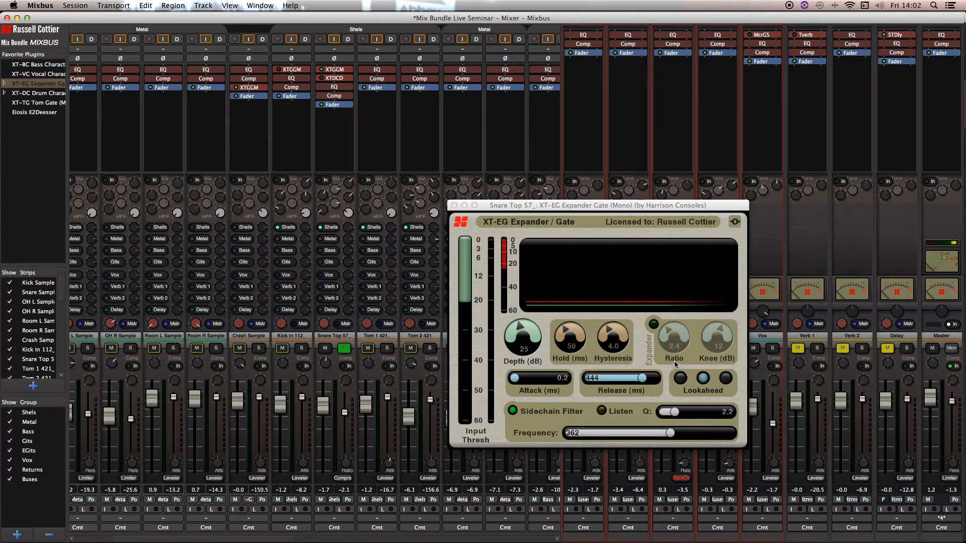
Turn the plugin's expander mode back on and resume playback of the soloed snare
click(656, 328)
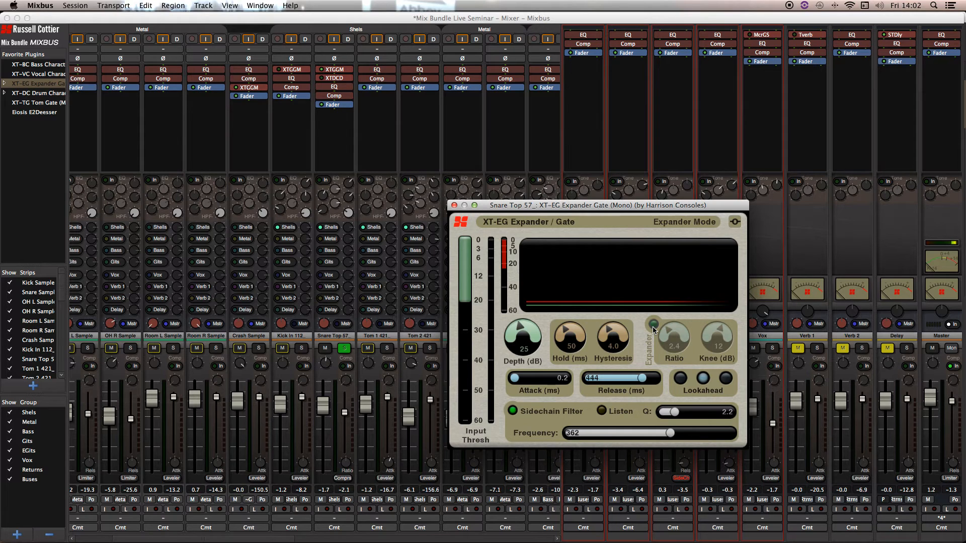
click(653, 326)
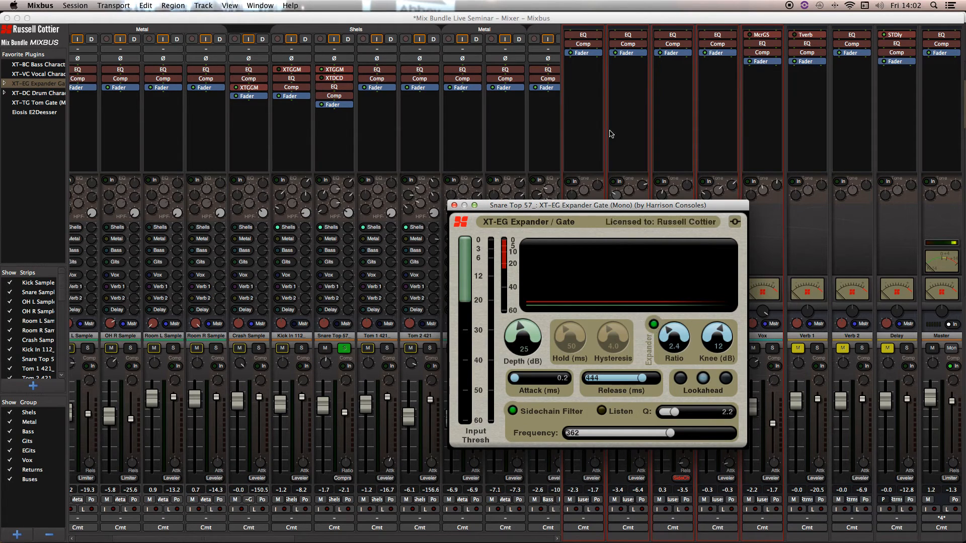
click(637, 141)
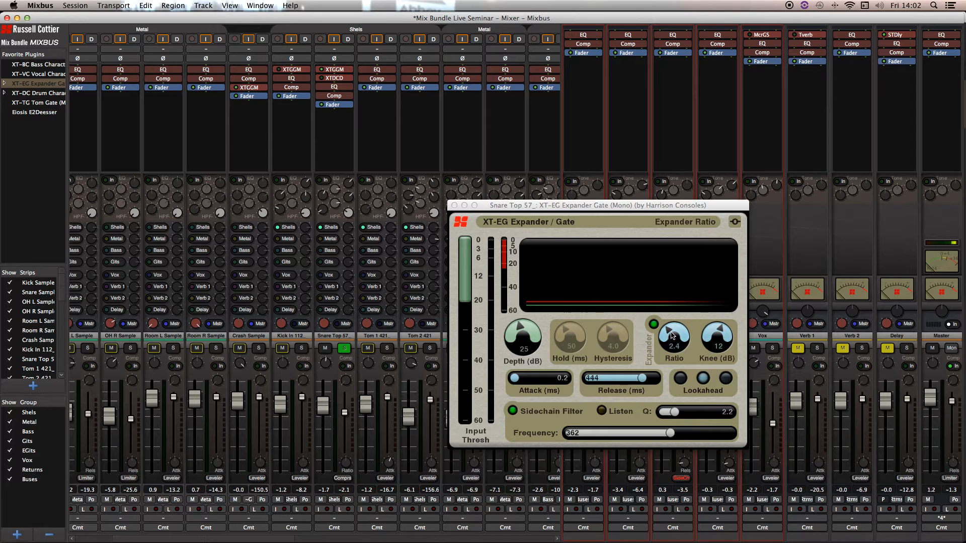
key(space)
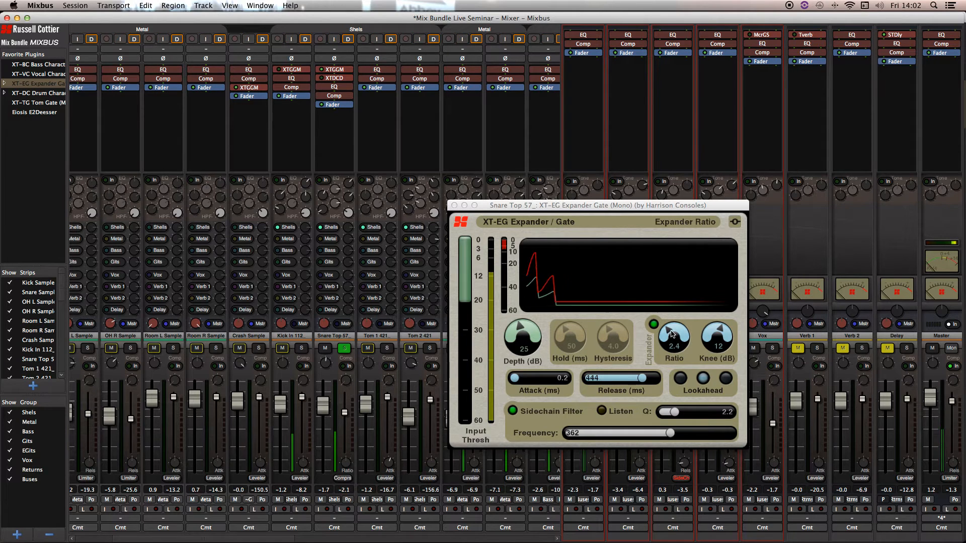
Sweep the expander ratio up to 6.0 and down to 1.7, and set the knee to 1.4 dB and the depth to 35 dB
click(672, 342)
drag(665, 336, 674, 195)
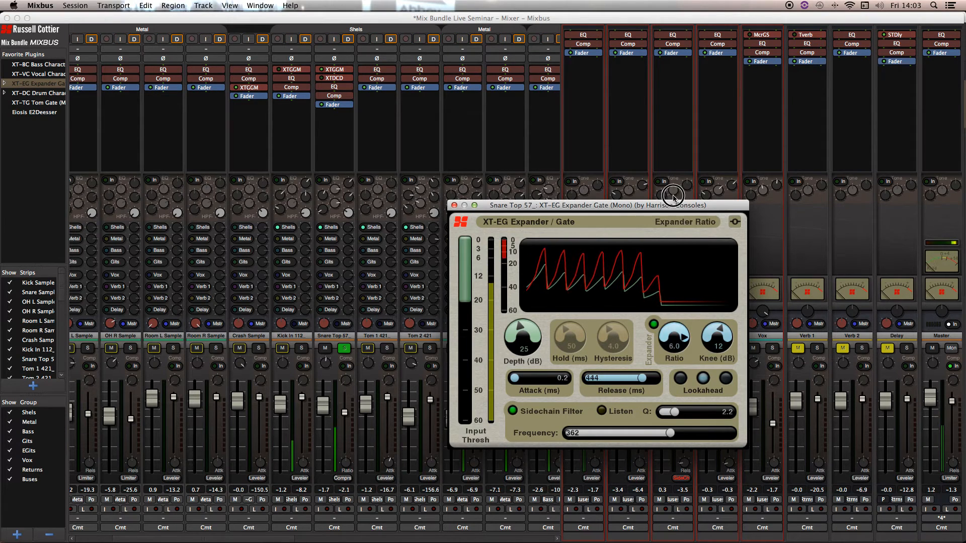
drag(683, 338, 720, 428)
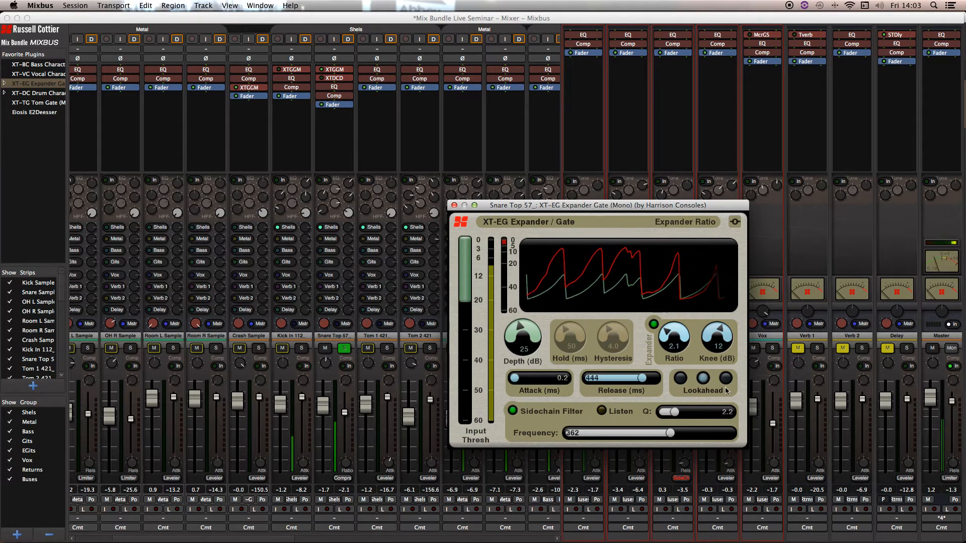
drag(717, 338, 722, 406)
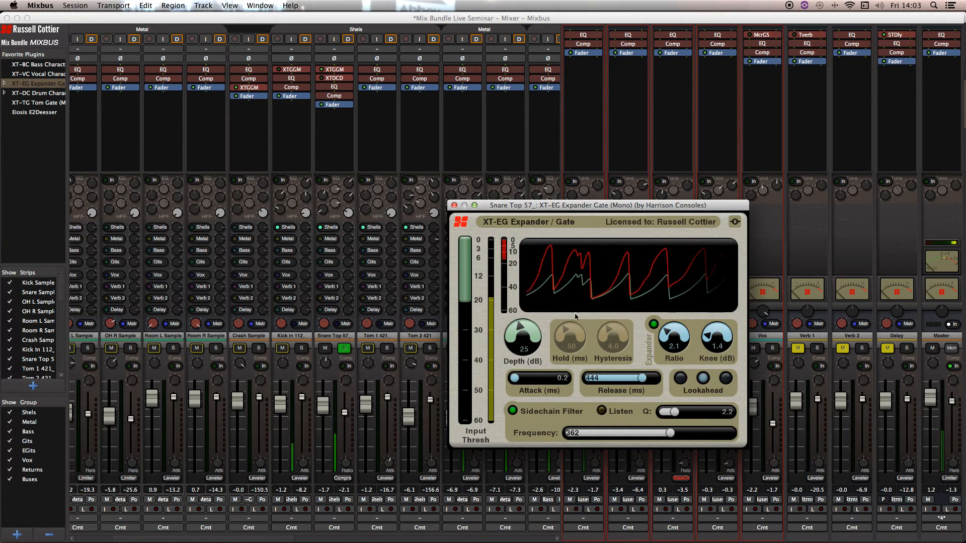
drag(524, 336, 529, 298)
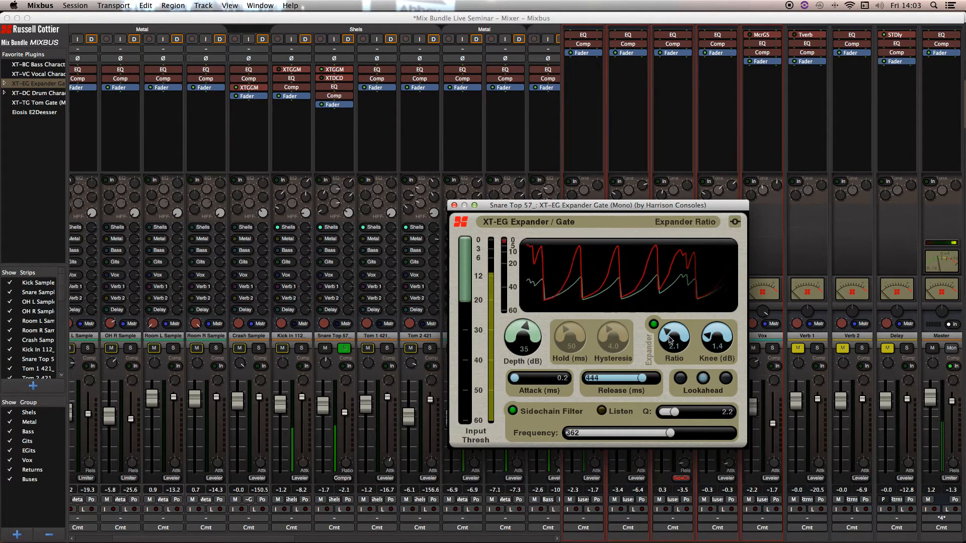
drag(633, 258, 634, 272)
drag(638, 320, 654, 347)
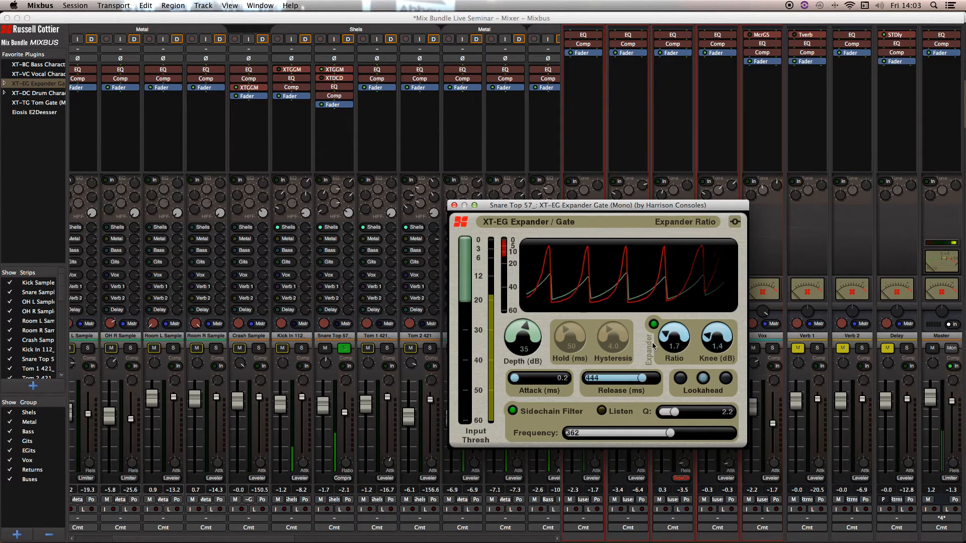
Return the plugin to gate mode, close its window and unsolo the Snare Top channel
click(654, 326)
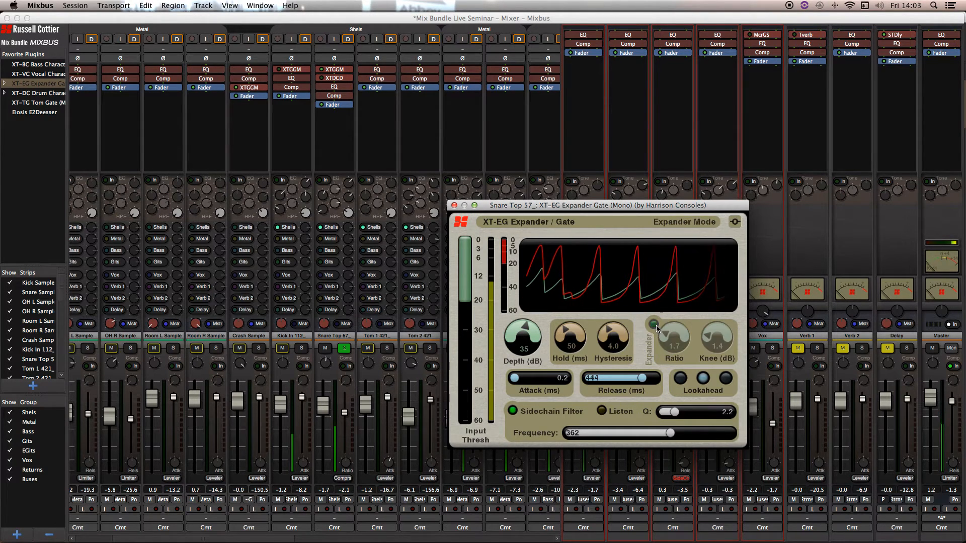
click(454, 205)
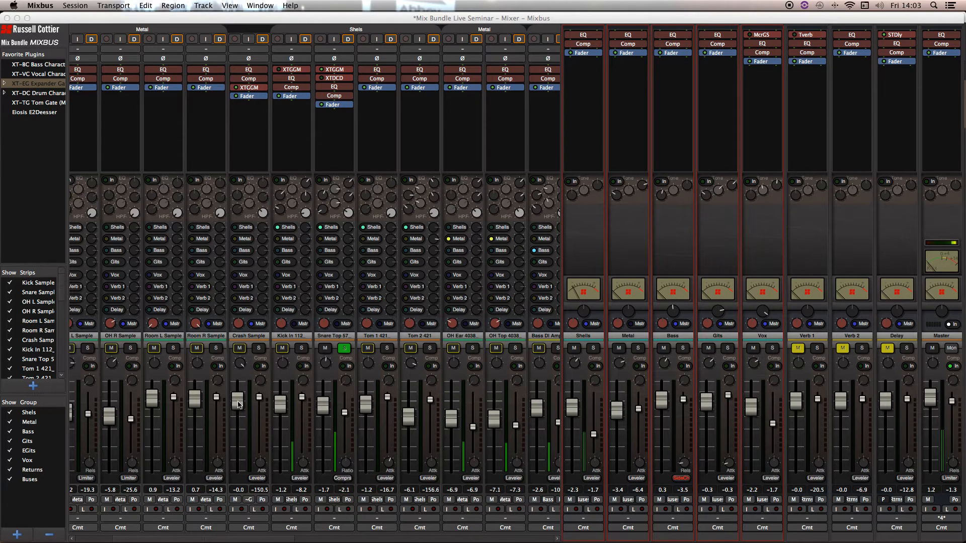
click(345, 349)
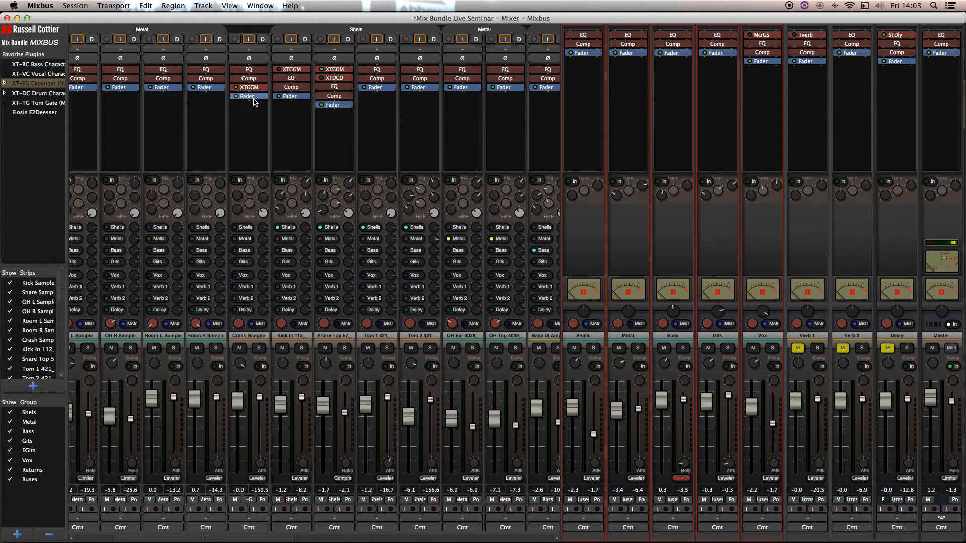
Open XT-DC Drum Character on the Snare Top channel and move its second Attack point to 2928 Hz with almost no boost
scroll(317, 113, right, 1)
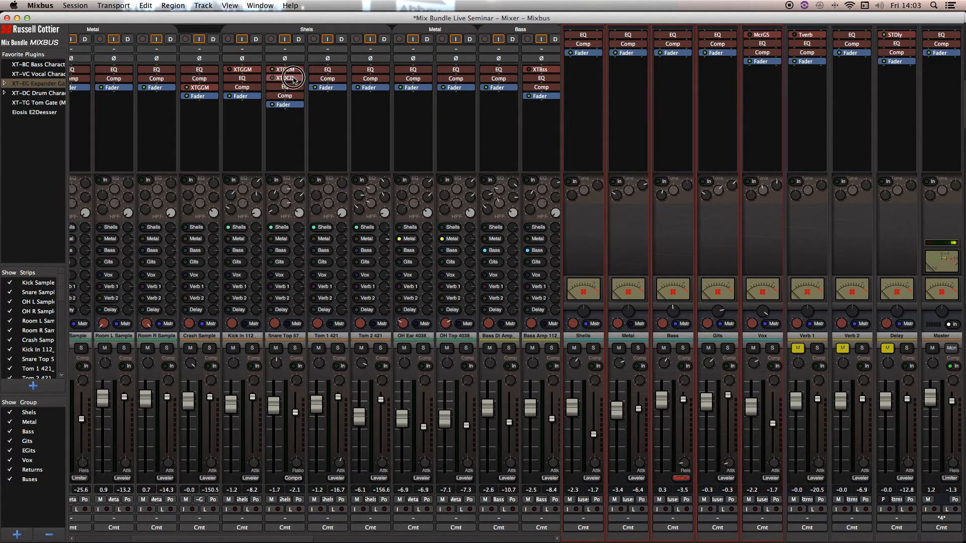
double_click(295, 81)
drag(236, 248, 530, 166)
drag(465, 169, 617, 81)
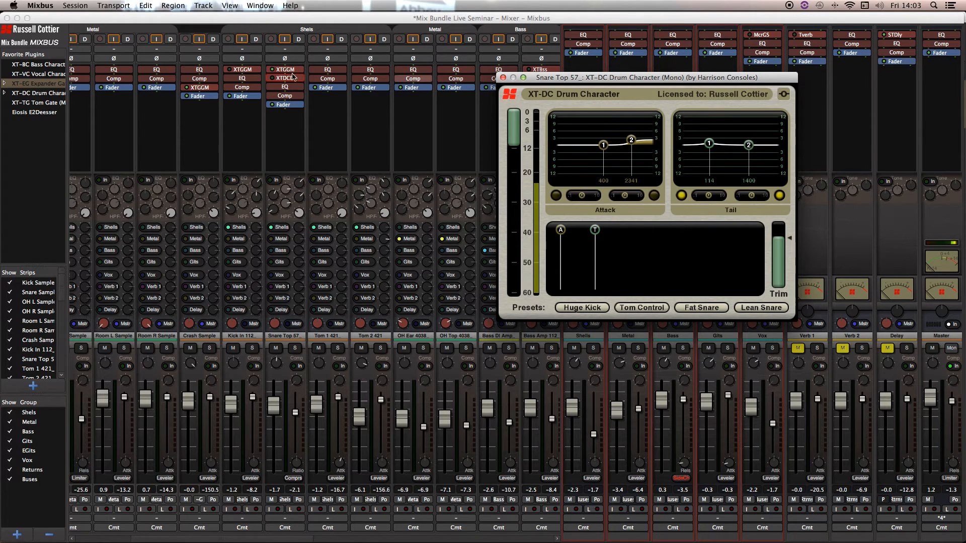
click(365, 116)
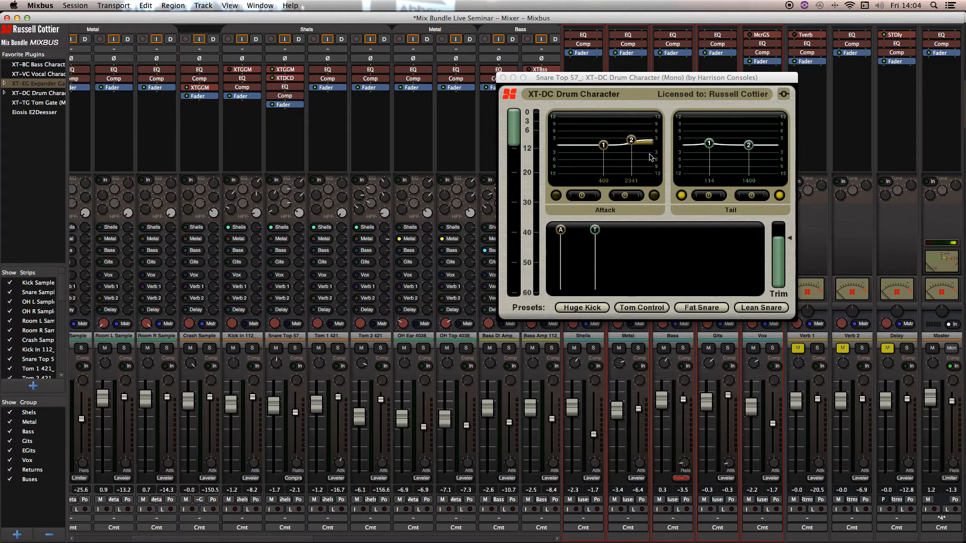
drag(631, 140, 633, 143)
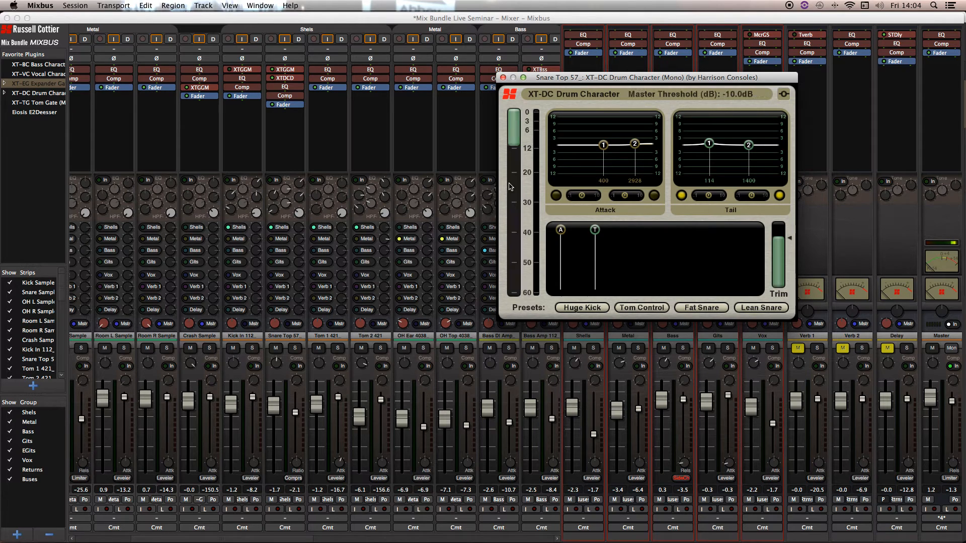
Move the Drum Character window clear of the drum channels, and play the session with Snare Top soloed
drag(627, 84, 536, 151)
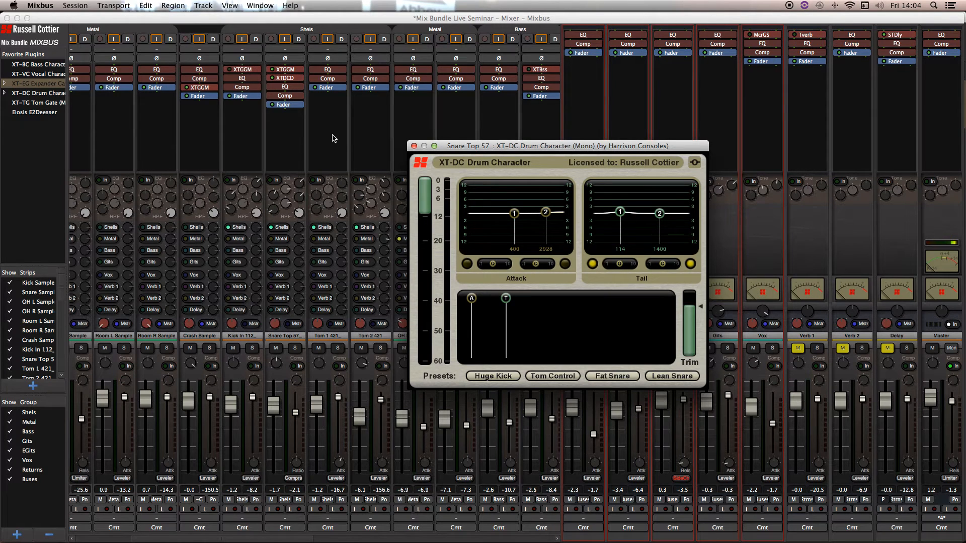
click(276, 163)
key(space)
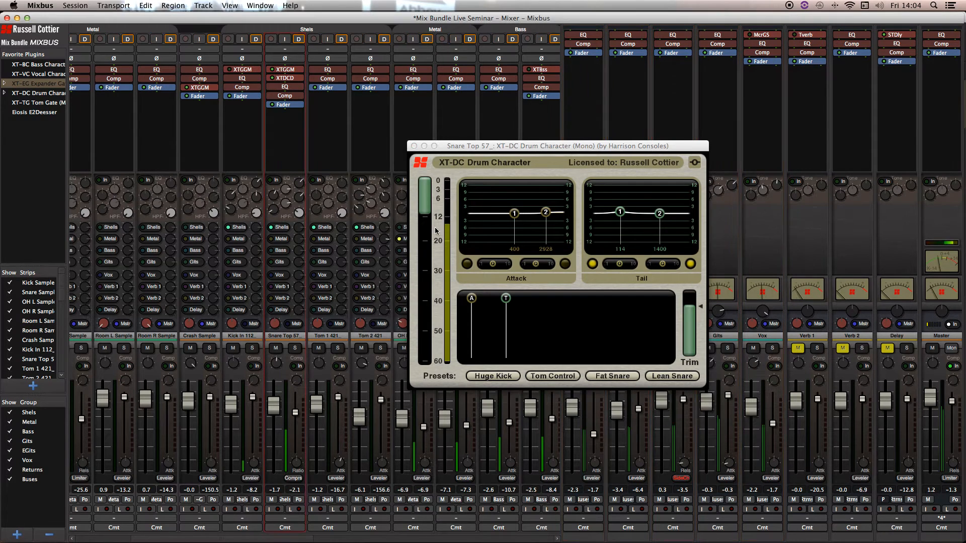
click(295, 348)
scroll(352, 382, left, 1)
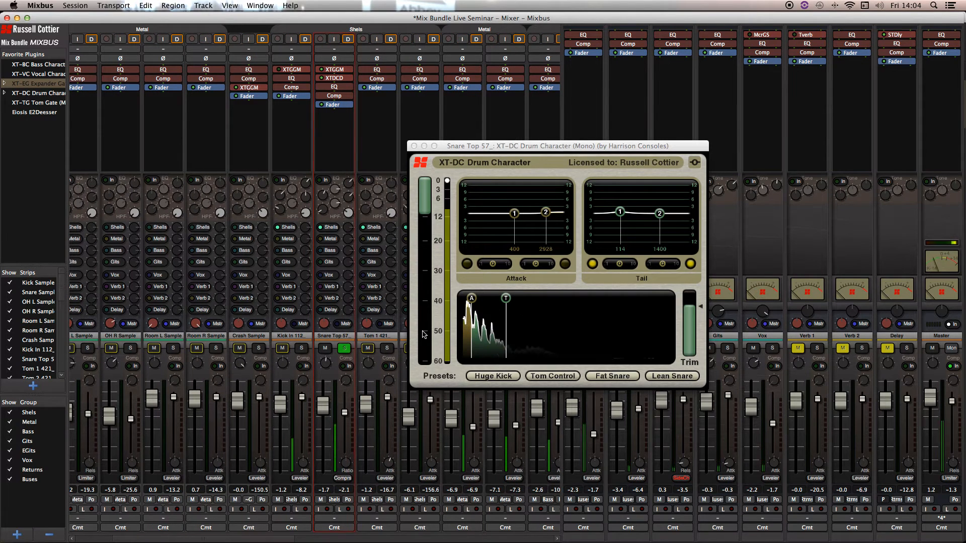
Enable the first Attack band and boost the second Attack point to about 12 dB at 3917 Hz, leaving a slight boost on the first
click(428, 199)
drag(514, 213, 488, 192)
click(467, 263)
drag(545, 211, 551, 164)
drag(495, 194, 492, 211)
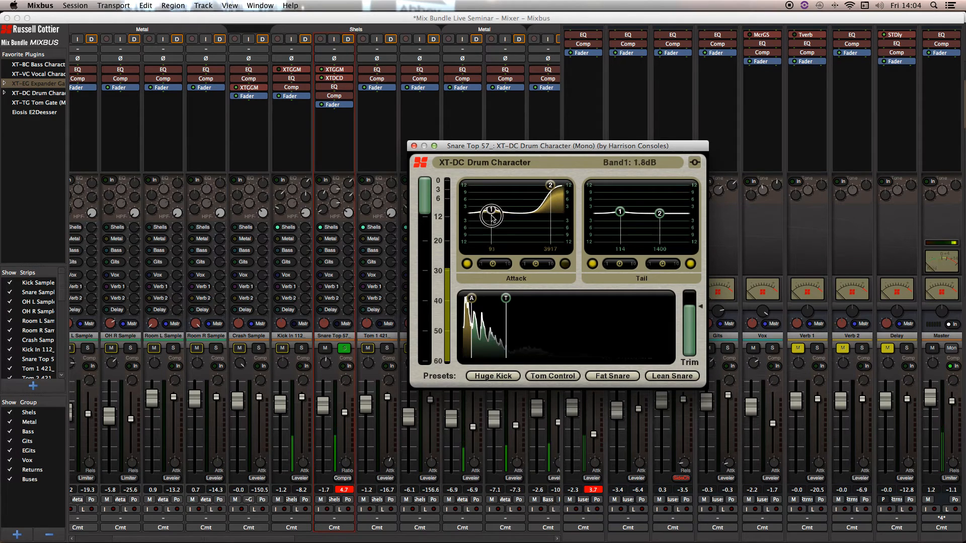
Boost the Tail points at 183 Hz and 4285 Hz, and raise the first Attack point at 62 Hz
drag(661, 222, 679, 204)
drag(620, 211, 638, 240)
drag(492, 211, 484, 202)
drag(638, 239, 623, 188)
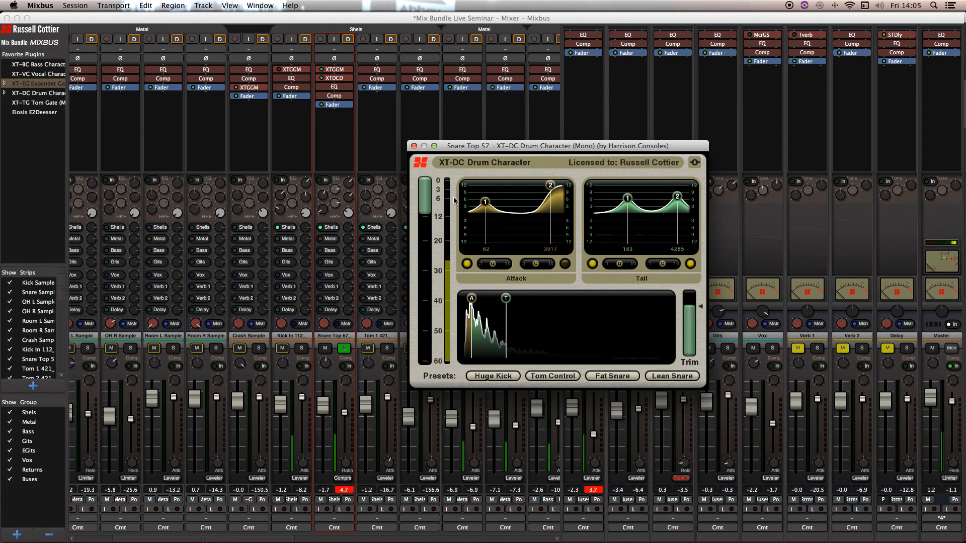
Cut the first Attack point at 292 Hz, slightly boost the enabled second one at 3062 Hz, and boost the first Tail point at 128 Hz
drag(484, 201, 509, 226)
click(547, 190)
drag(547, 190, 548, 213)
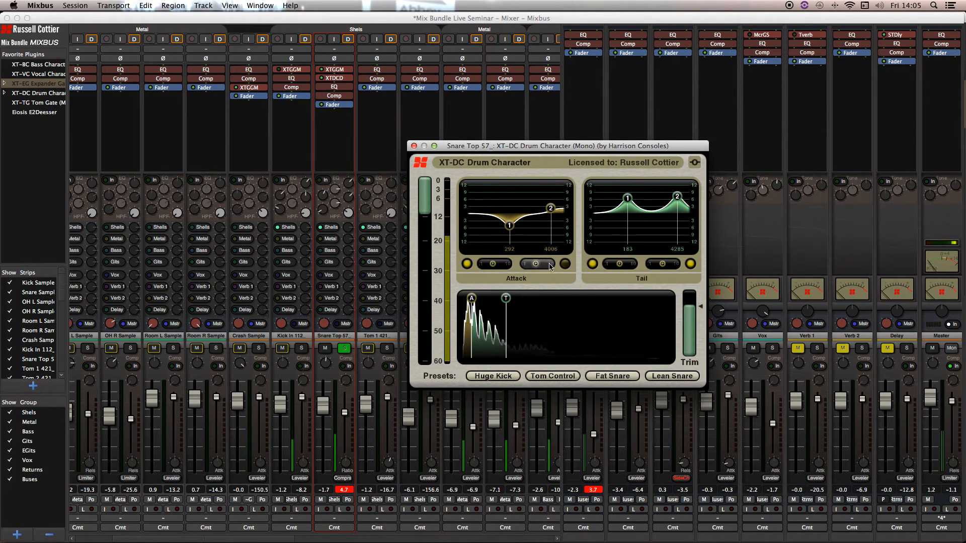
drag(555, 222, 552, 211)
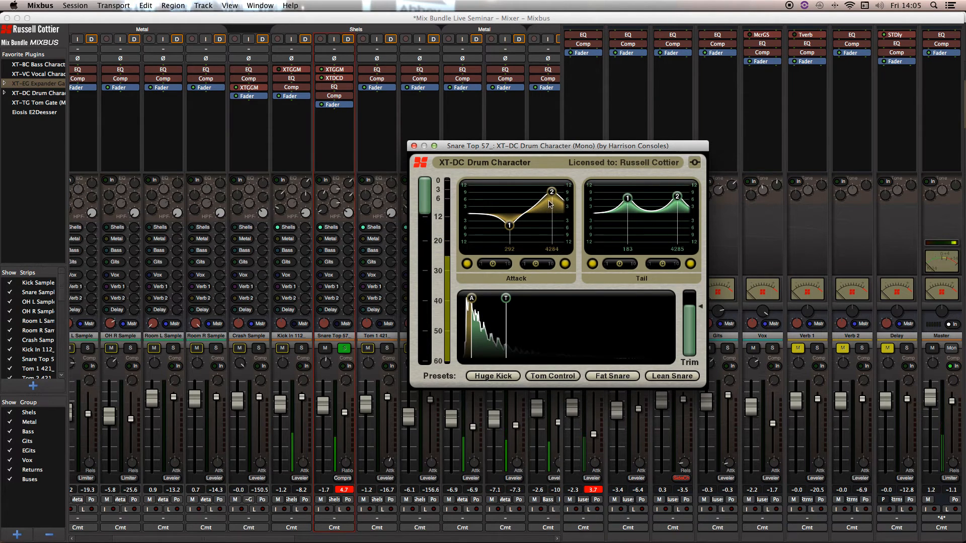
drag(551, 193, 546, 208)
mouse_move(627, 200)
mouse_down()
mouse_move(634, 195)
mouse_move(622, 194)
mouse_up()
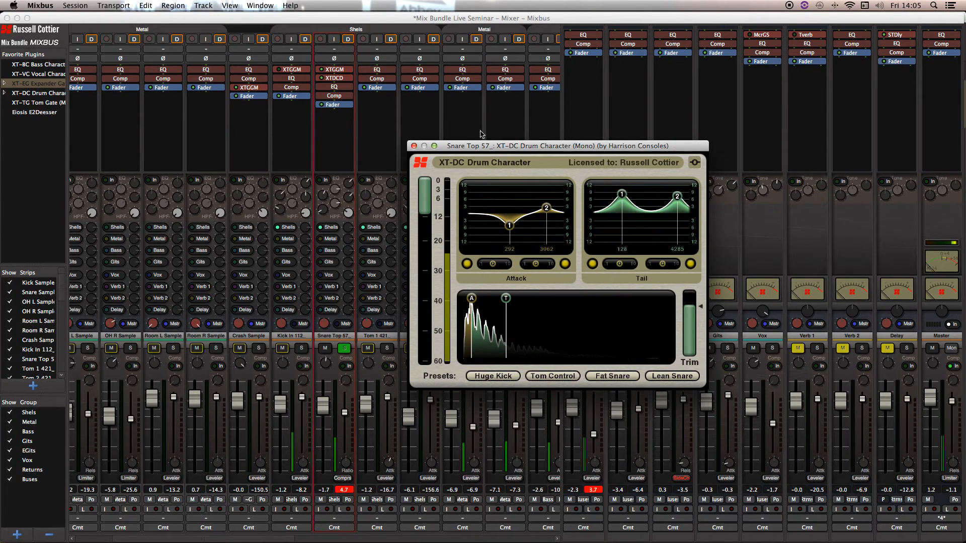
Copy Drum Character from Snare Top to Kick In, and play the session with only Kick In soloed
click(487, 122)
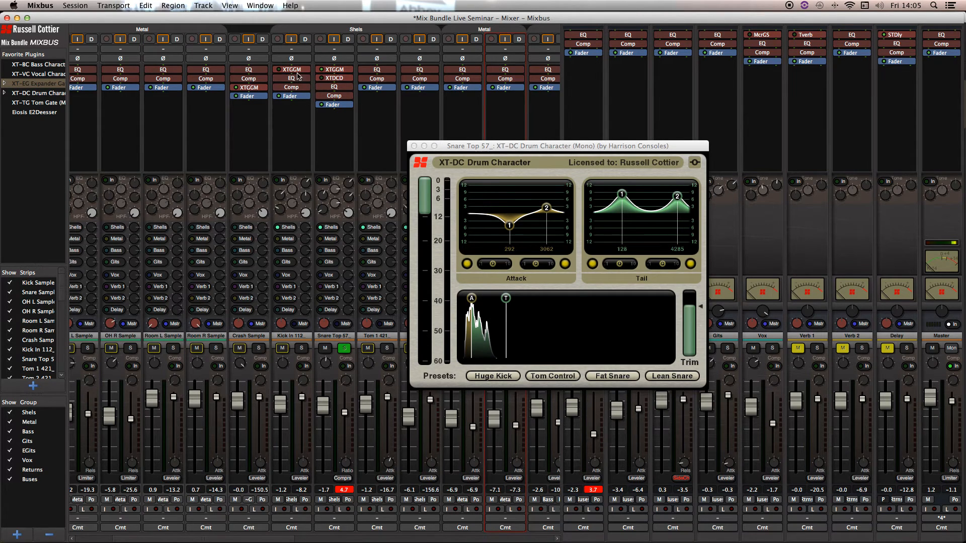
drag(337, 82, 292, 78)
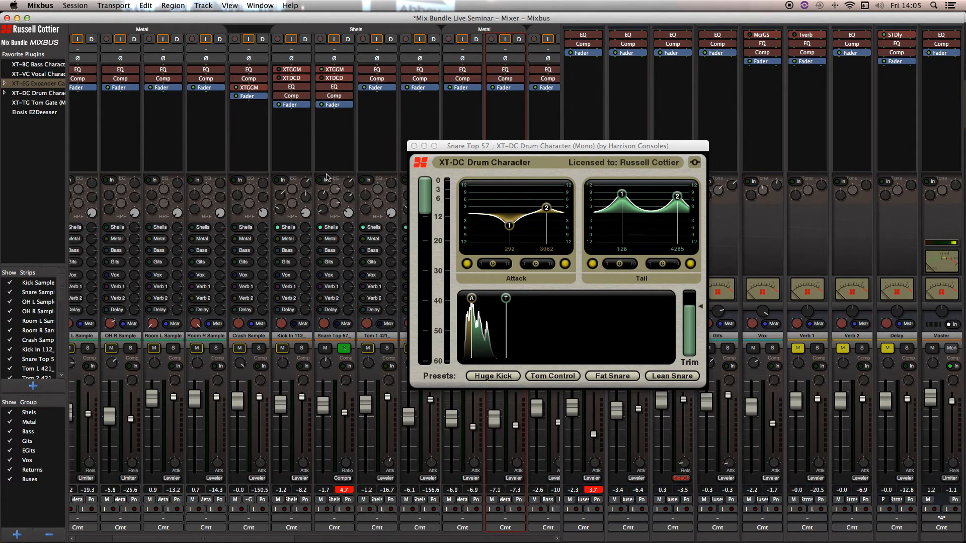
click(301, 351)
click(345, 348)
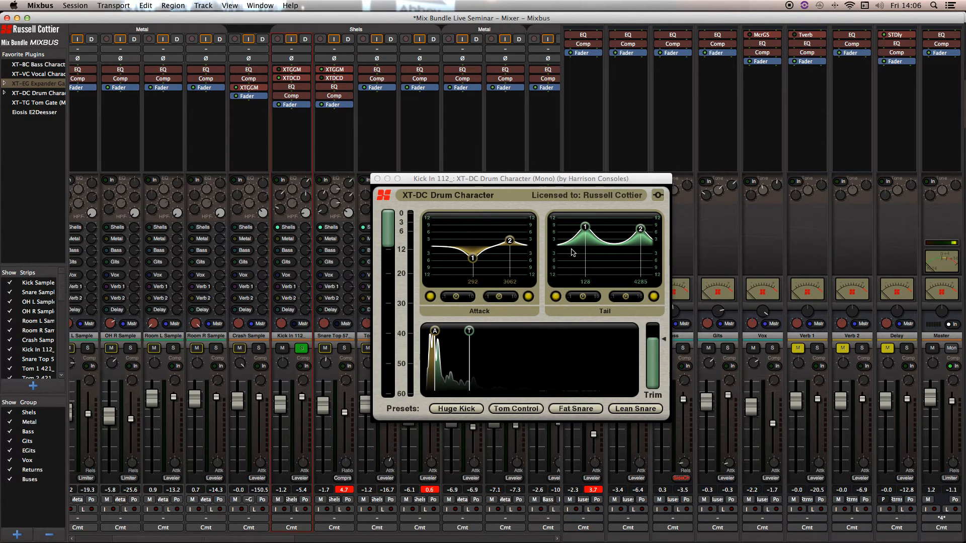
key(space)
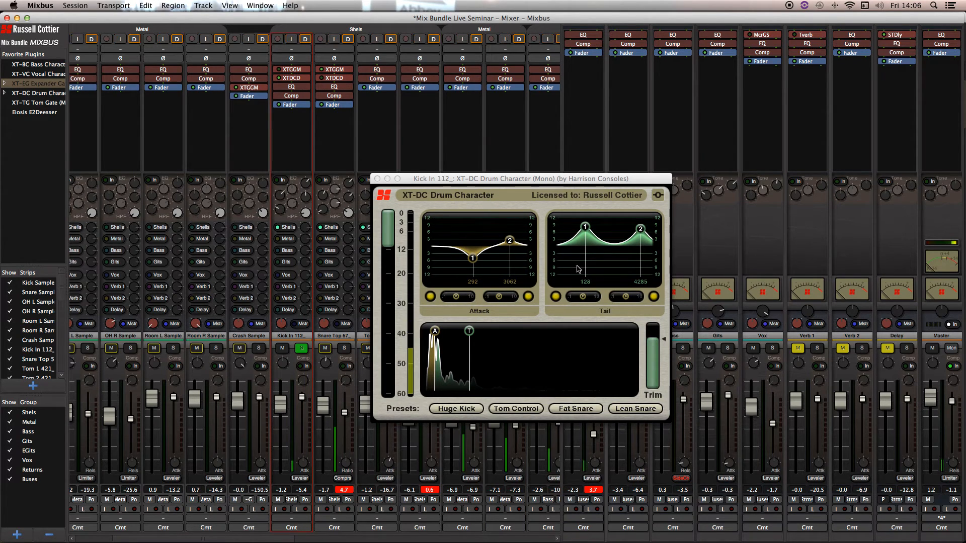
On Kick In, slightly boost Attack at 112 Hz, boost it strongly near 4.7 kHz, and cut the first Tail point at 375 Hz
click(588, 243)
drag(480, 259, 437, 213)
drag(586, 228, 602, 268)
drag(510, 241, 531, 214)
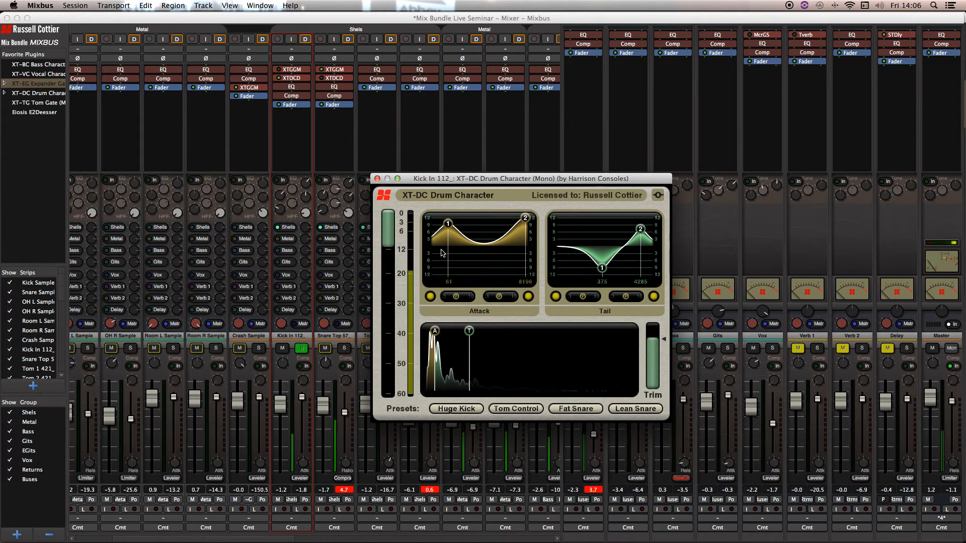
drag(447, 224, 457, 241)
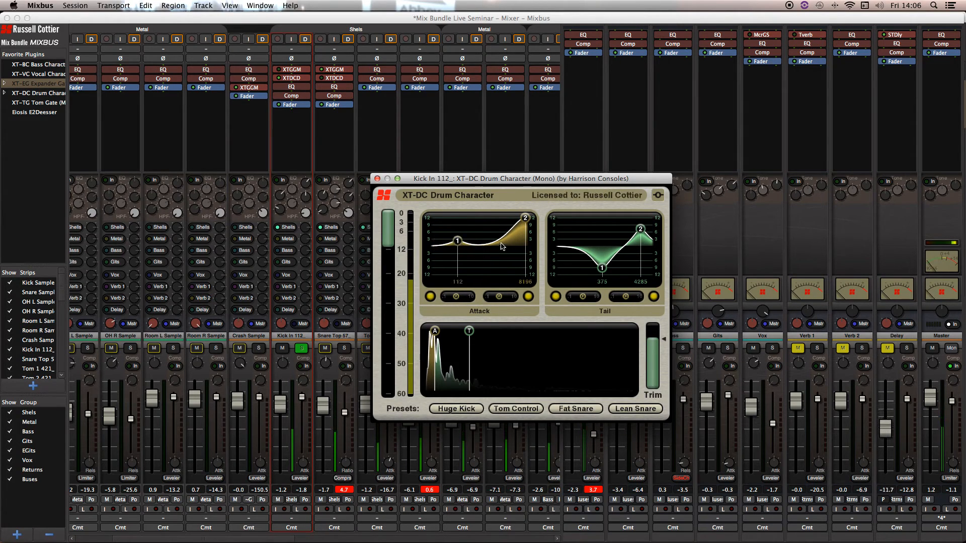
click(523, 220)
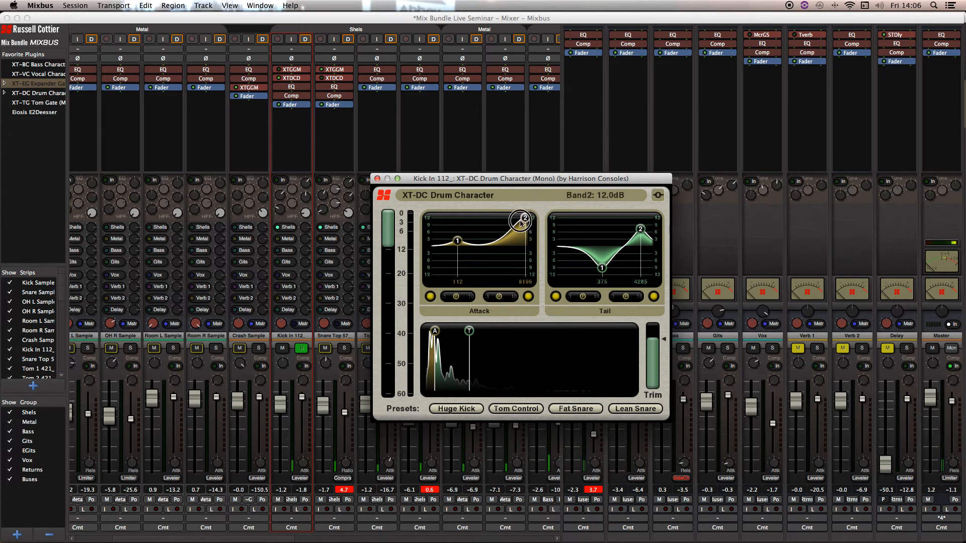
drag(524, 223, 514, 223)
Stop playback, switch to the editor to restart the session from the beginning, and return to the mixer
key(space)
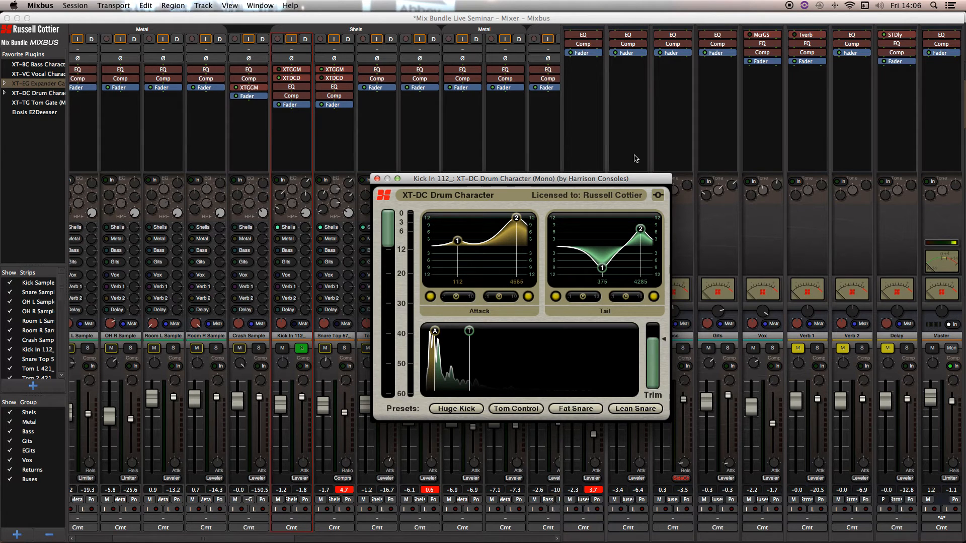
key(alt+m)
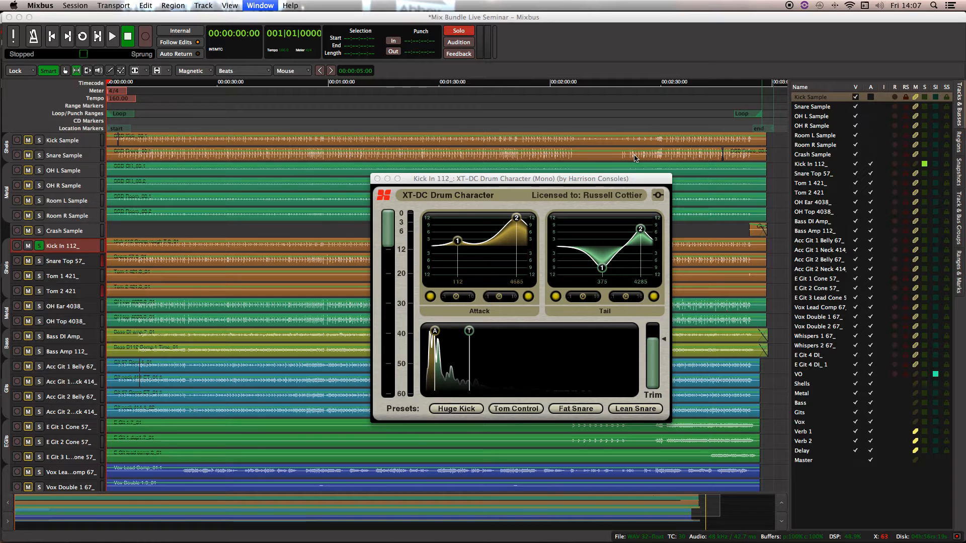
key(space)
key(alt+m)
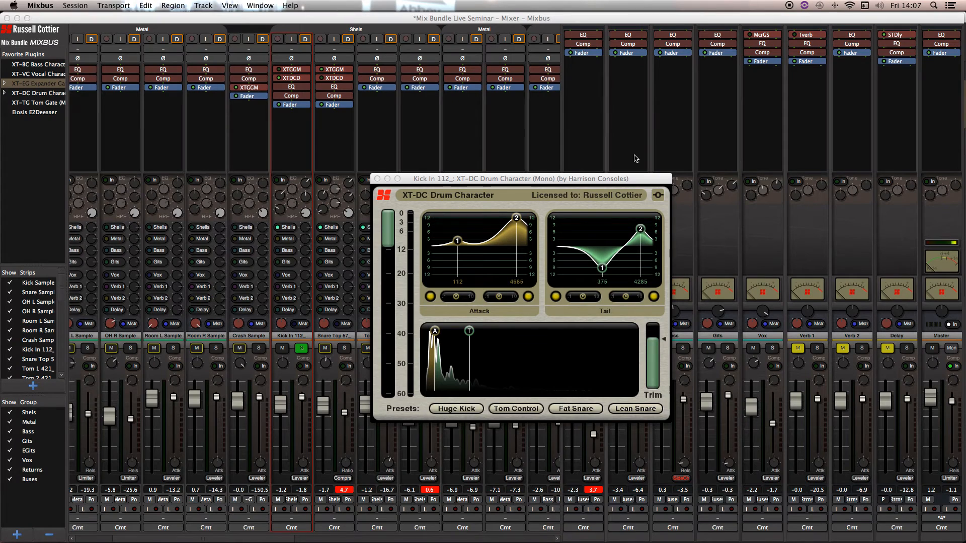
Adjust the second Attack band's width, move the Attack points to 175 Hz and 2561 Hz, and boost the first Tail point at 140 Hz
click(498, 297)
drag(499, 298, 502, 297)
mouse_move(516, 217)
mouse_down()
mouse_move(514, 242)
mouse_move(513, 222)
mouse_move(494, 223)
mouse_move(506, 222)
mouse_up()
mouse_move(457, 241)
mouse_down()
mouse_move(451, 252)
mouse_move(465, 250)
mouse_up()
drag(602, 268, 587, 231)
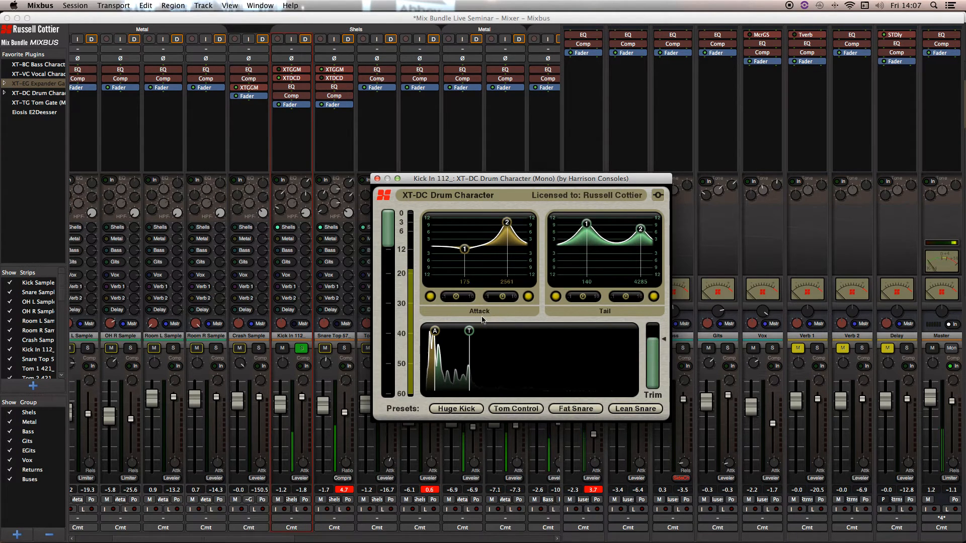
Delay the Tail marker, lower the threshold, boost Attack at 82 Hz and 4791 Hz, and set the first Tail point to 48 Hz
drag(479, 334, 488, 334)
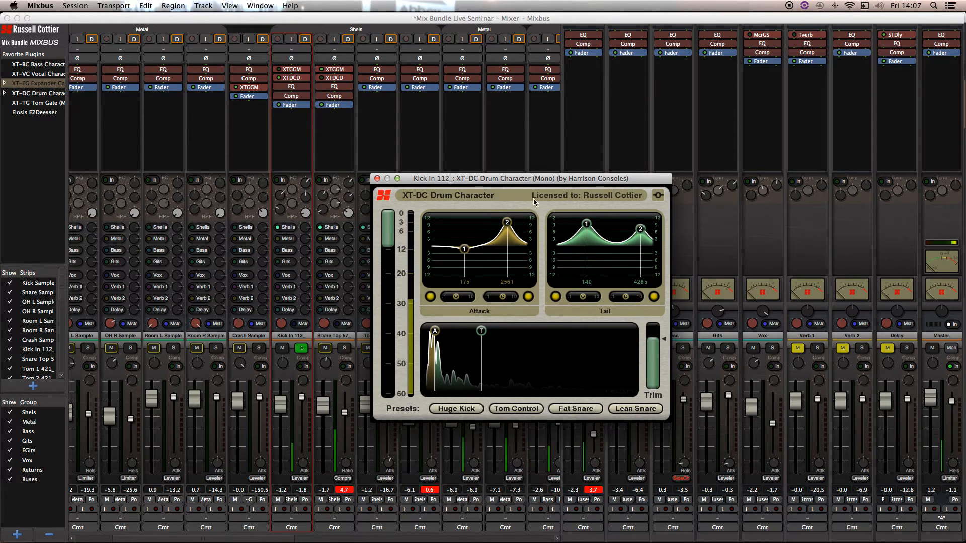
drag(507, 222, 517, 233)
drag(592, 230, 575, 242)
drag(380, 217, 381, 251)
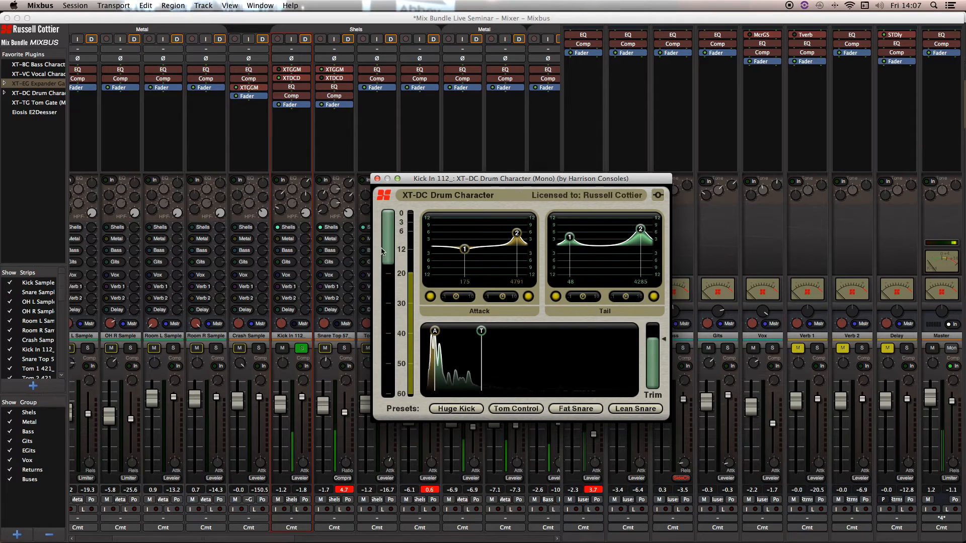
mouse_move(465, 251)
drag(465, 249, 452, 232)
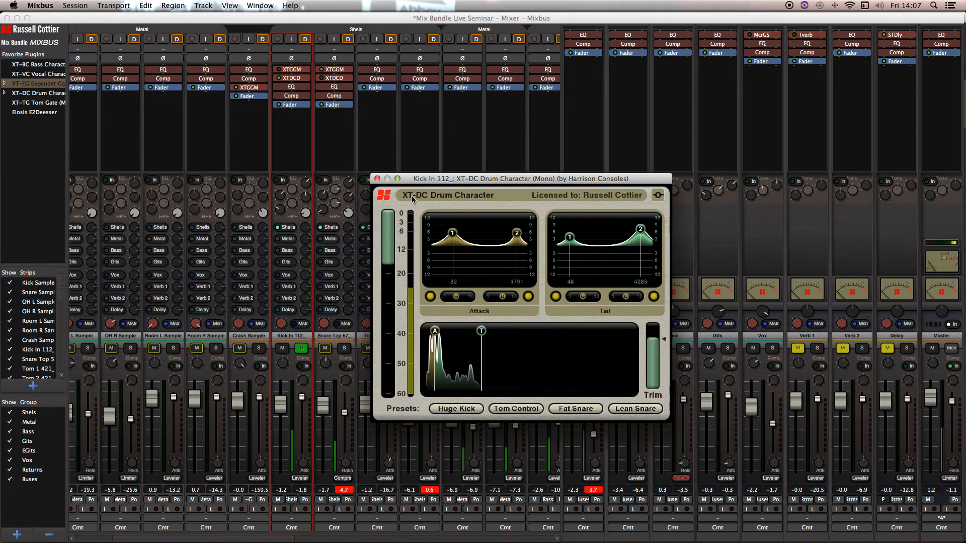
Close the Drum Character window, stop playback and unsolo Kick In
click(377, 178)
key(space)
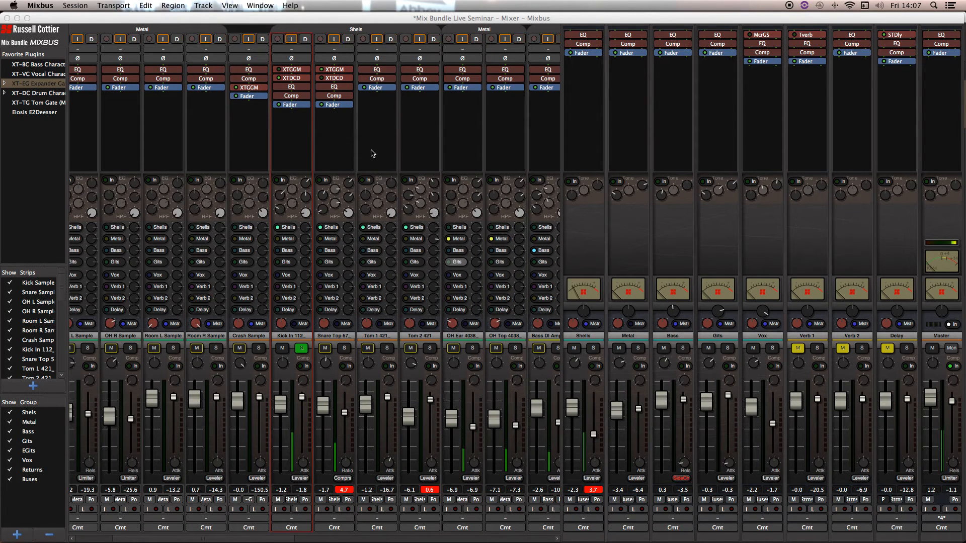
click(302, 351)
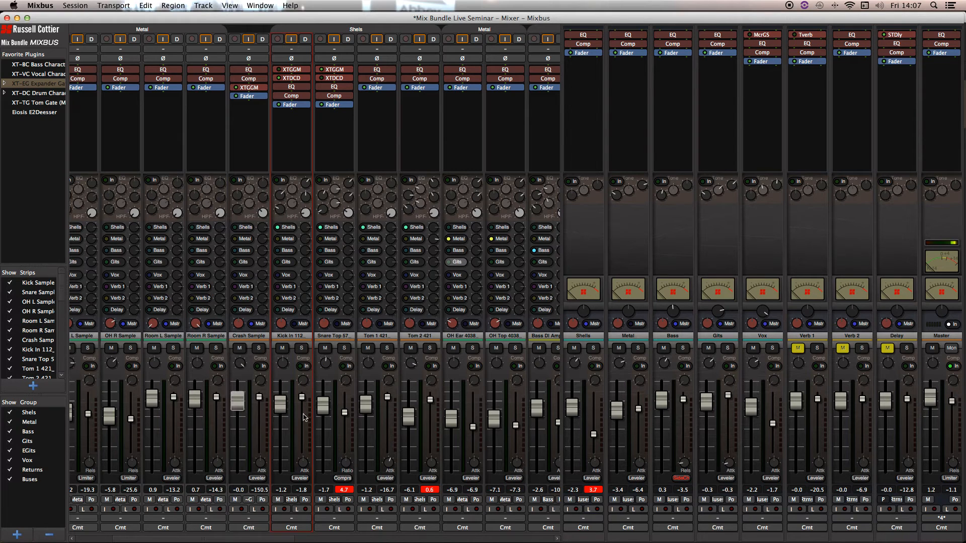
Solo the Bass DI channel, open XT-BC Bass Character on Bass Amp 112, and move its window clear of the bass channels
drag(174, 535, 316, 541)
click(309, 348)
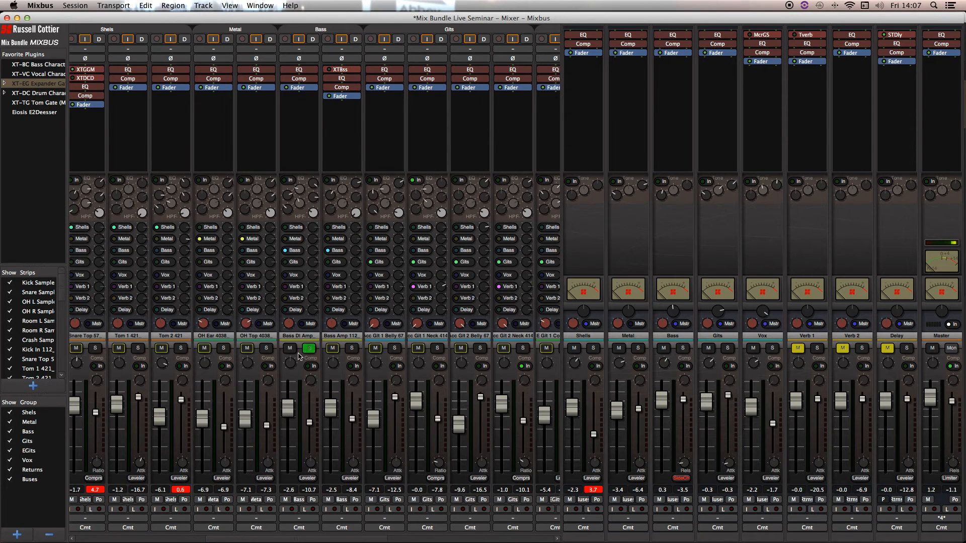
double_click(344, 70)
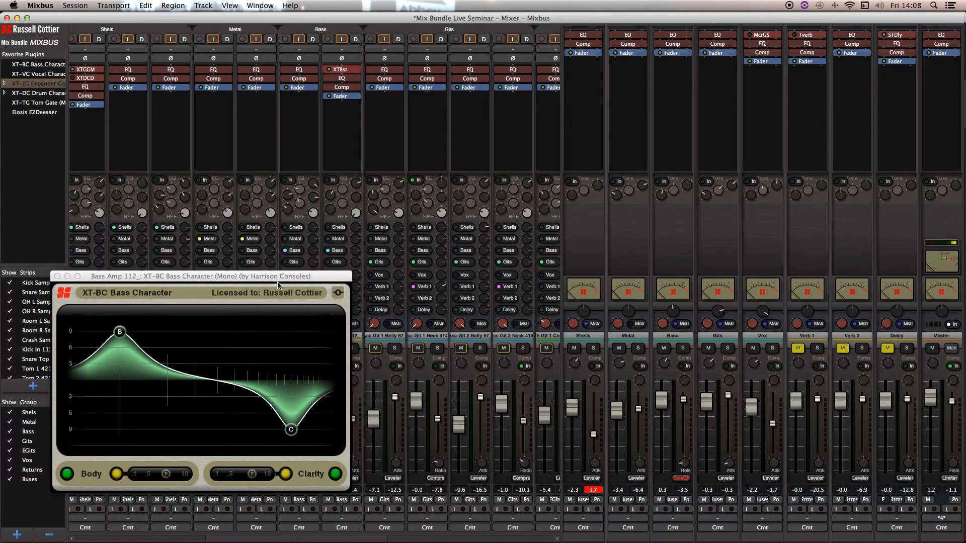
drag(285, 283, 635, 170)
Bring the Body and Clarity points of Bass Character close to 0 dB
drag(469, 220, 468, 270)
drag(641, 316, 648, 272)
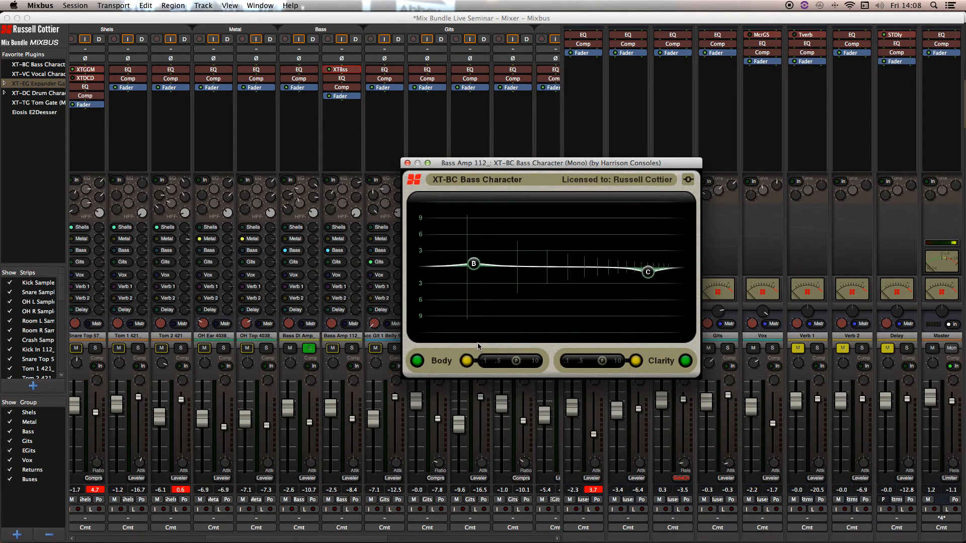
mouse_move(474, 265)
mouse_down()
mouse_move(461, 252)
mouse_move(468, 218)
mouse_move(469, 278)
mouse_move(468, 217)
mouse_move(469, 263)
mouse_move(541, 326)
mouse_move(462, 272)
mouse_move(543, 272)
mouse_move(556, 298)
mouse_move(464, 252)
mouse_move(469, 265)
mouse_up()
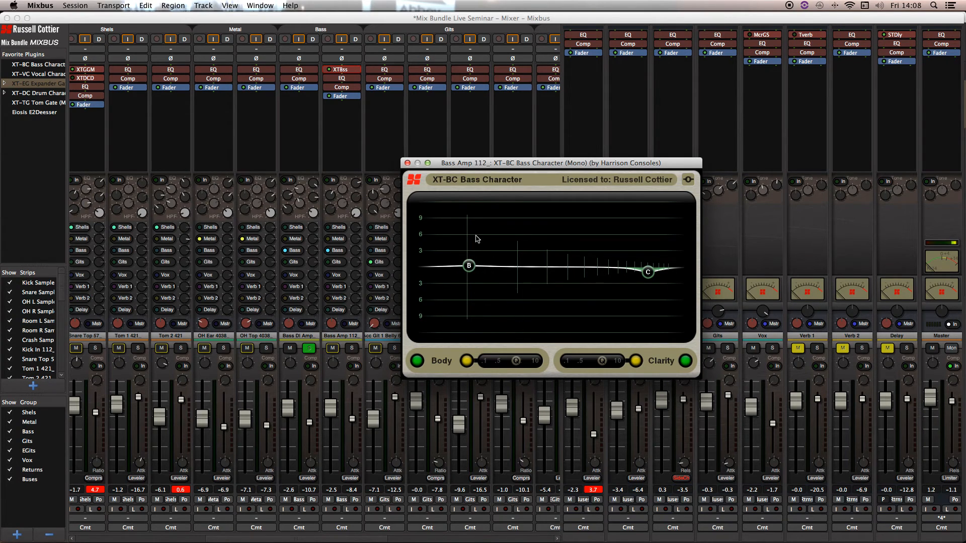
Boost the Clarity point to about 3.5 dB and the Body point to about 5 dB
drag(650, 273, 638, 247)
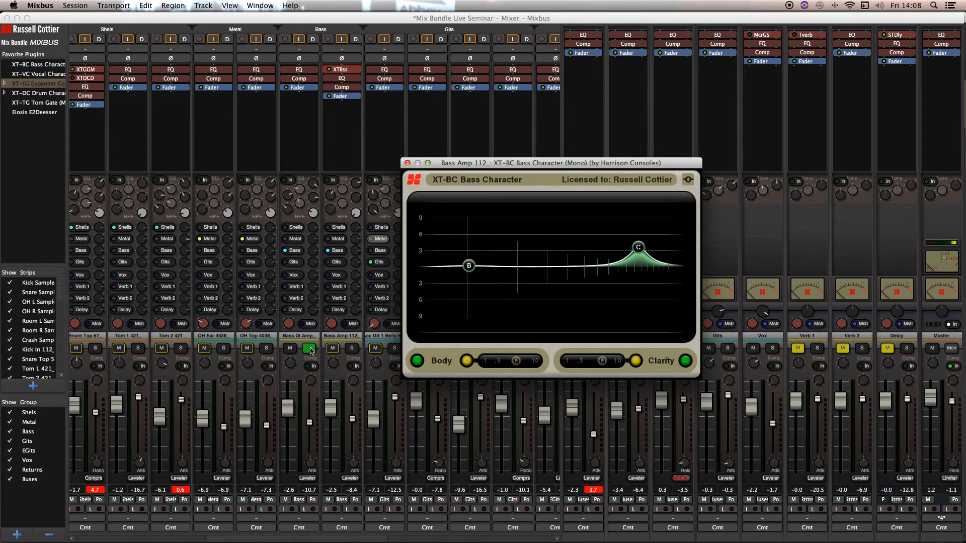
drag(469, 265, 468, 238)
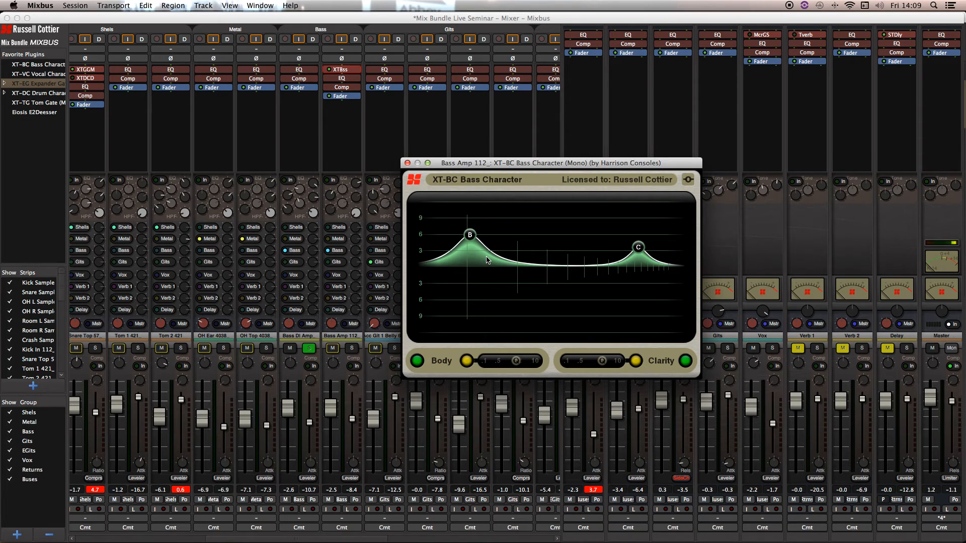
drag(470, 235, 470, 241)
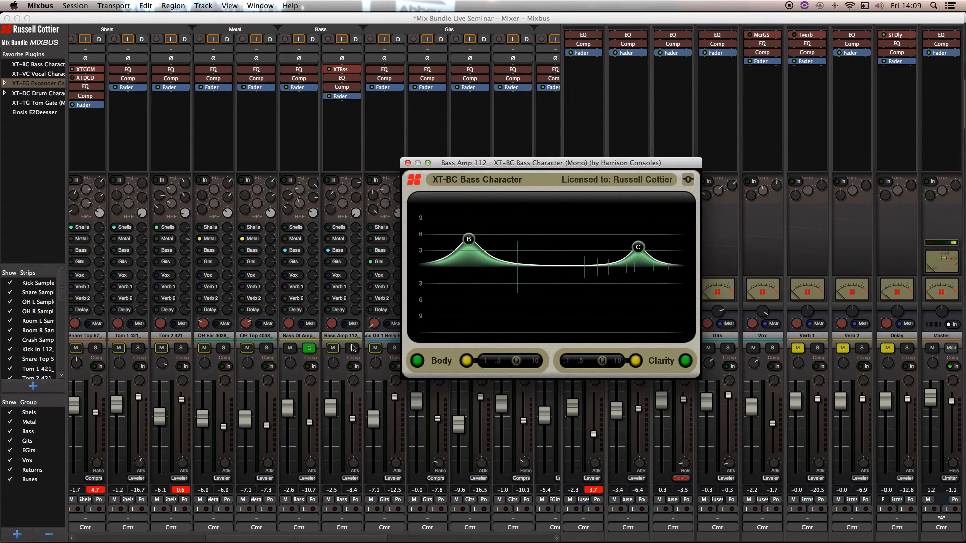
Start playback and flatten the Clarity and Body points to 0 dB
click(310, 351)
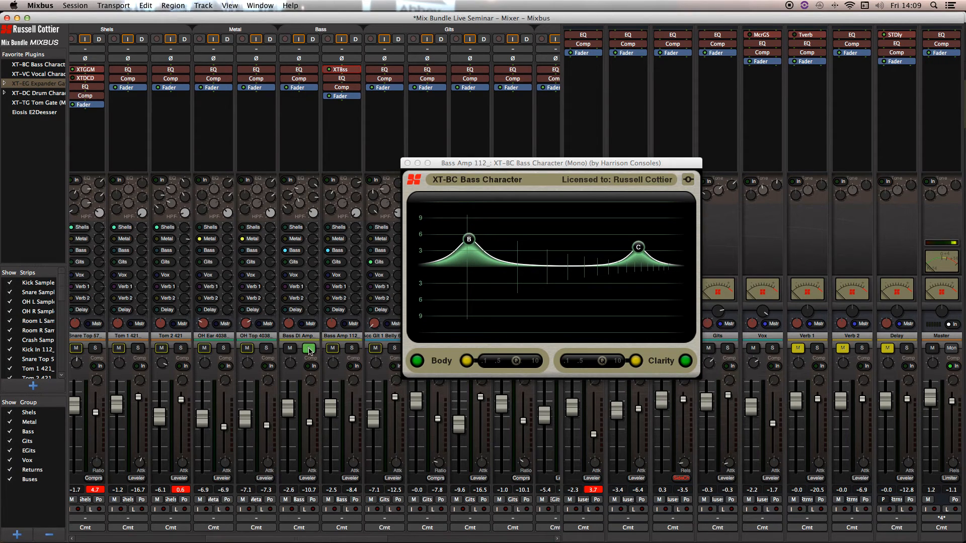
key(space)
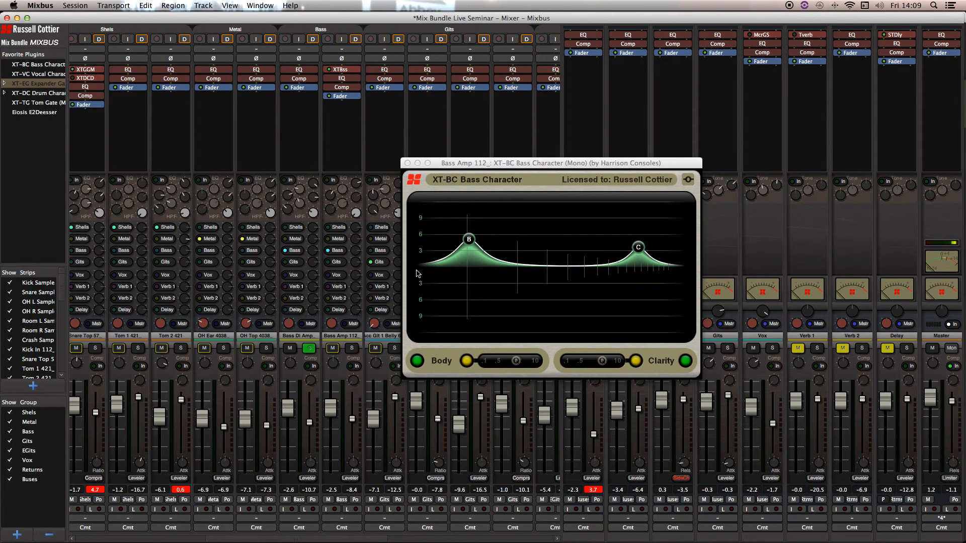
drag(639, 248, 641, 267)
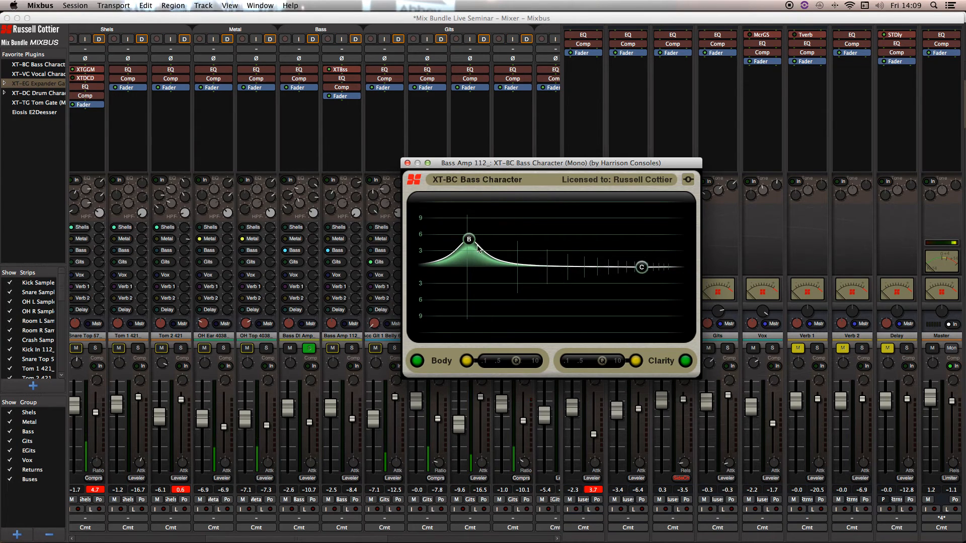
drag(472, 246, 470, 267)
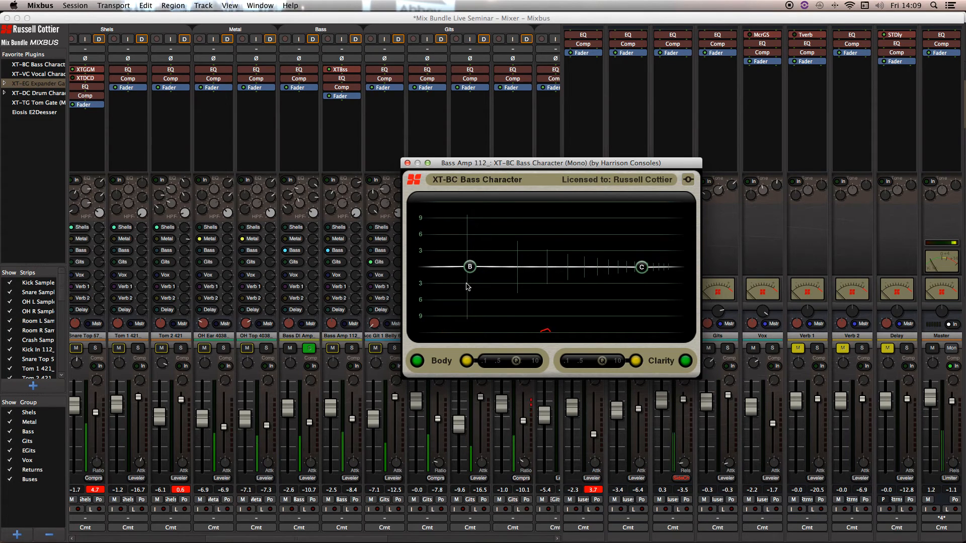
Boost the Body point, solo Bass Amp 112 alongside Bass DI, and raise Body further to about 11 dB
drag(469, 267, 471, 222)
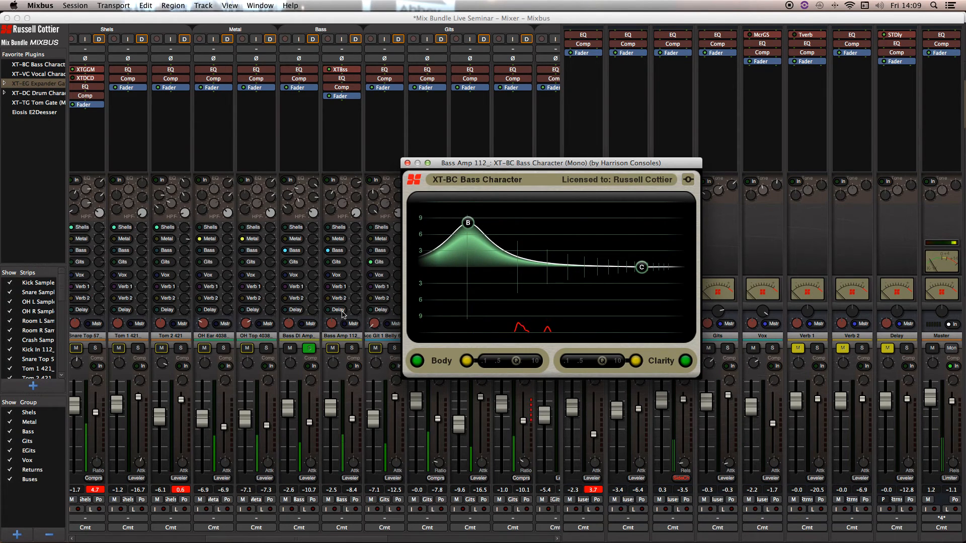
click(350, 349)
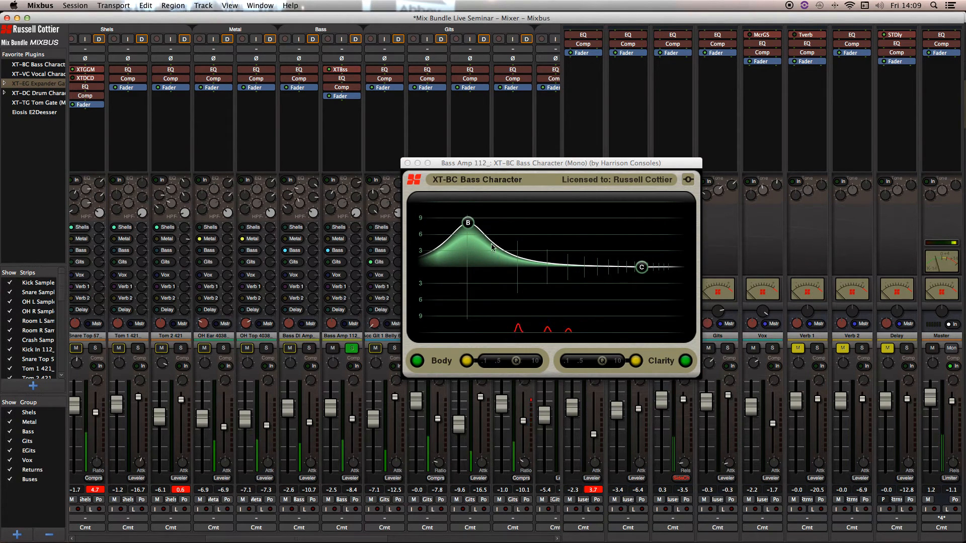
mouse_move(472, 234)
mouse_down()
mouse_move(467, 272)
mouse_move(474, 209)
mouse_move(471, 222)
mouse_up()
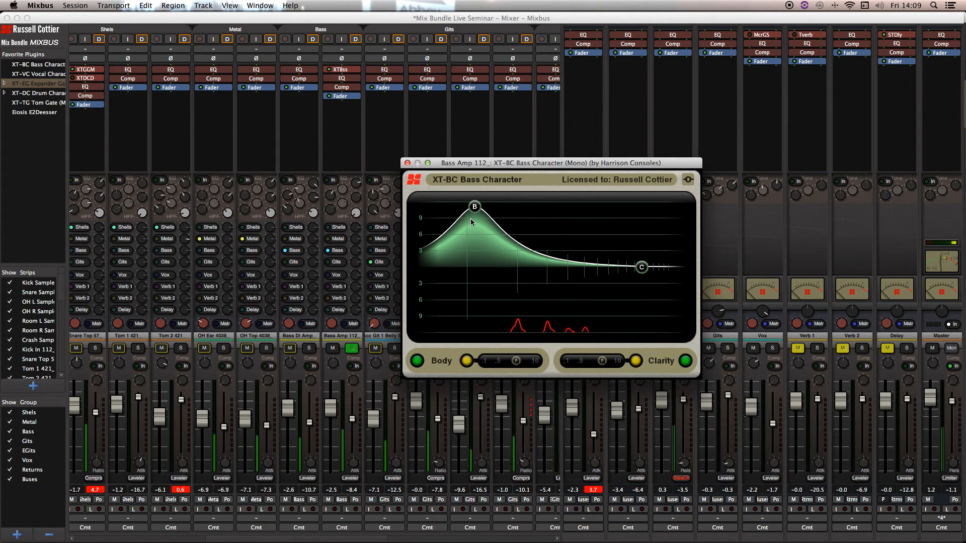
Cut Bass Character's Body point to about -7.5 dB, boost Clarity to about 9 dB, and return Body to roughly 0 dB
drag(472, 216, 467, 307)
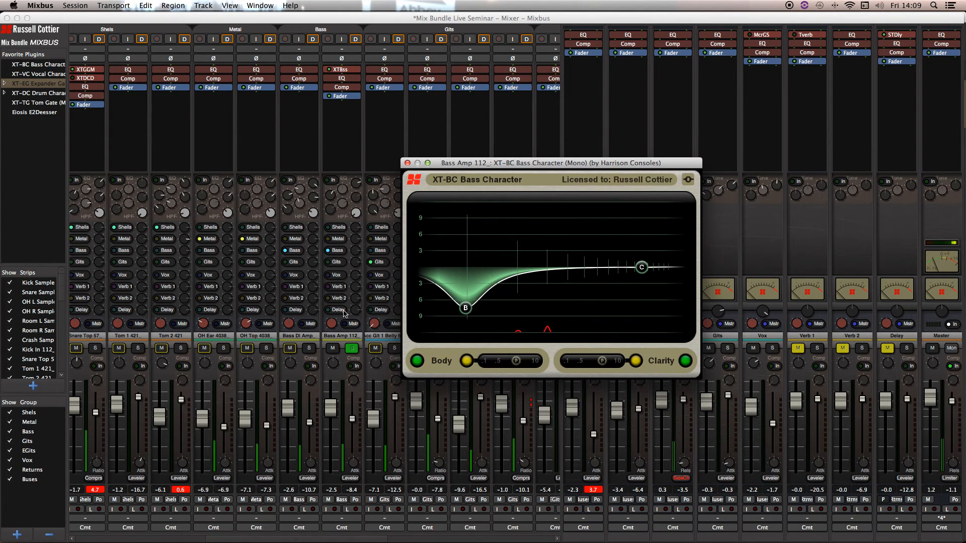
drag(642, 266, 651, 218)
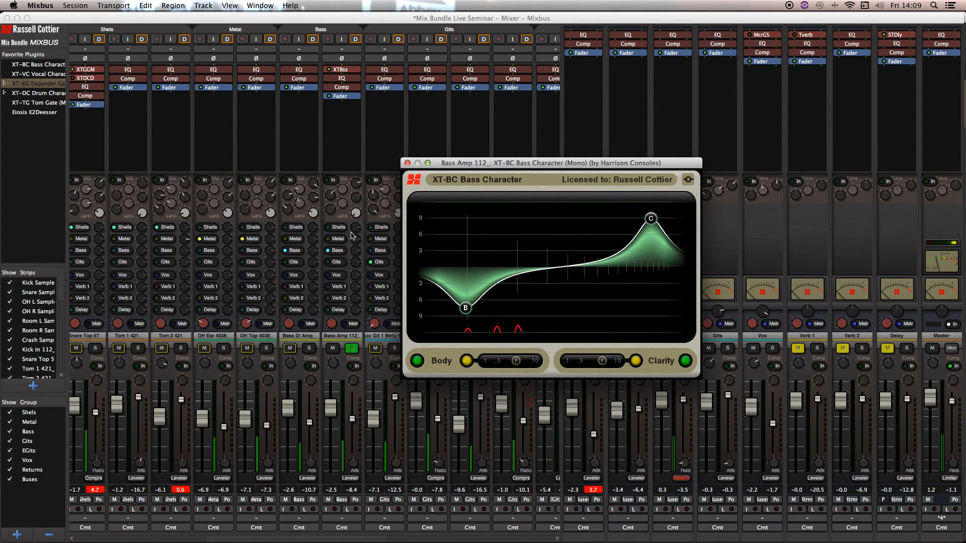
drag(465, 308, 468, 269)
drag(334, 364, 337, 339)
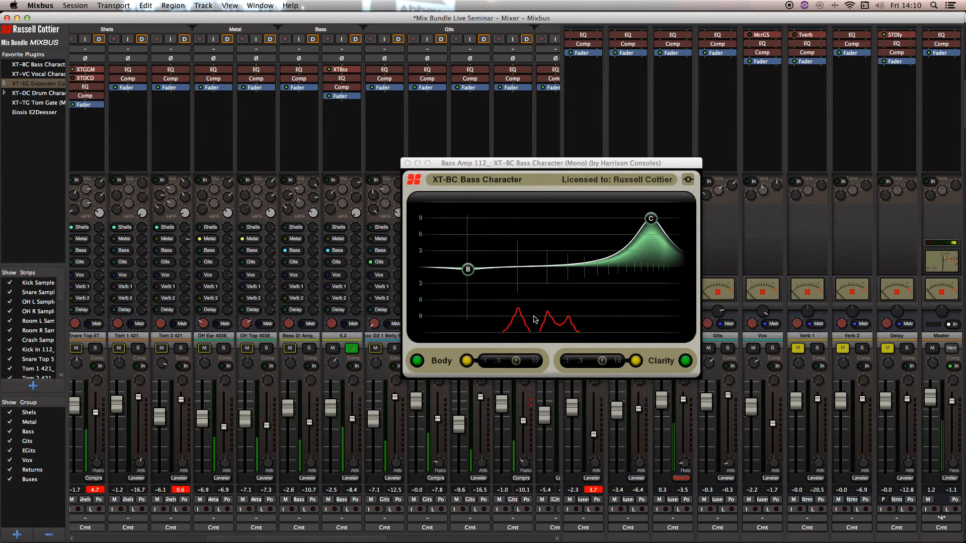
Lower Clarity to about 1.5 dB, shift the Body point to a higher frequency at about 7 dB, and stop playback
drag(651, 219, 643, 258)
drag(470, 272, 542, 228)
click(377, 158)
key(space)
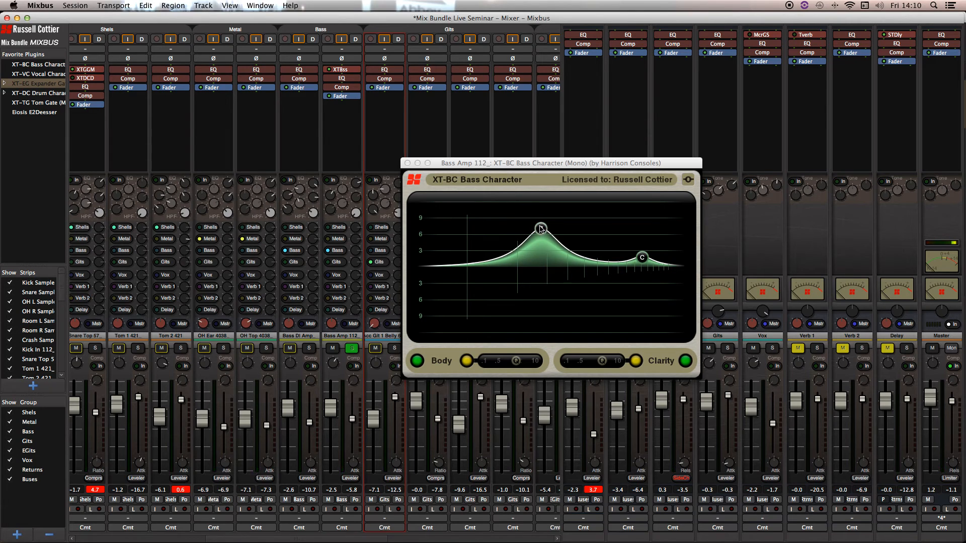
Return Body to the fundamental at about 6.5 dB, set Clarity to about 4 dB, then close the plugin and unsolo Bass Amp 112
click(540, 229)
drag(541, 228, 469, 232)
mouse_move(643, 258)
mouse_down()
mouse_move(602, 252)
mouse_move(662, 242)
mouse_move(632, 246)
mouse_up()
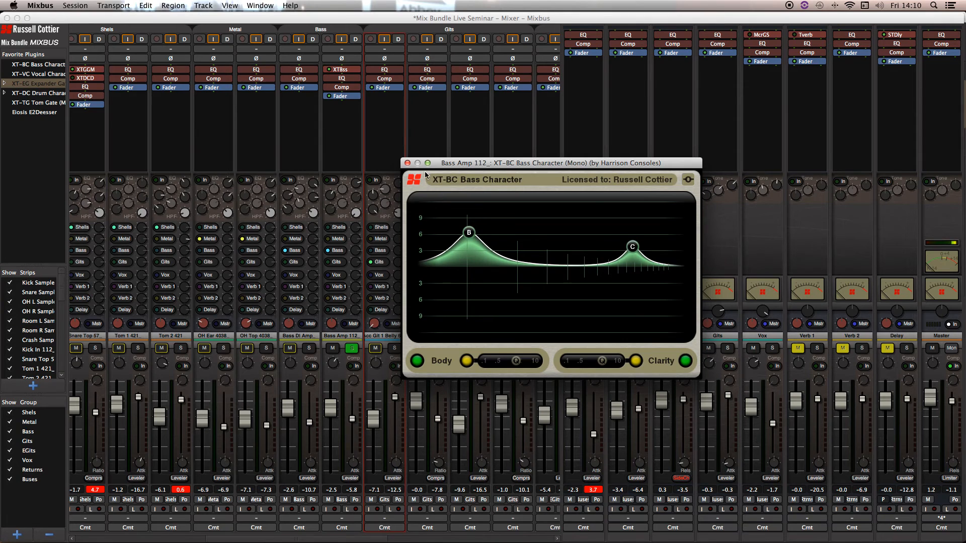
click(407, 163)
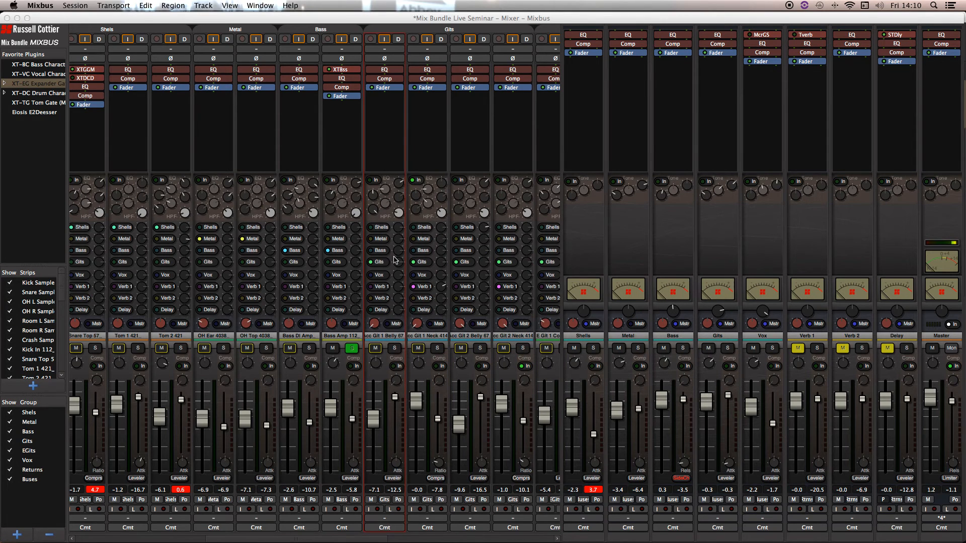
click(352, 348)
Look across the mixer strips and clear the peak readings of Snare Top 57 and Tom 2 421
drag(243, 537, 360, 539)
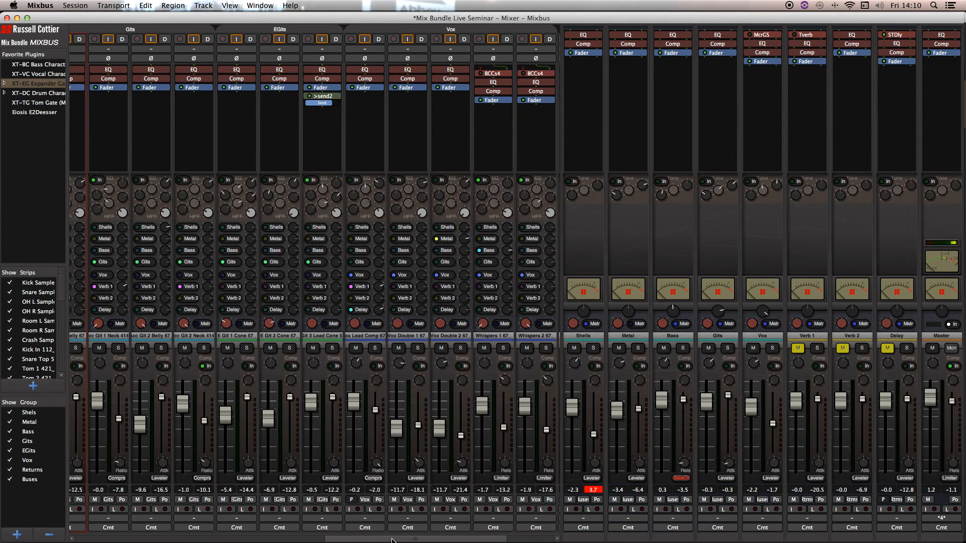
scroll(433, 538, right, 5)
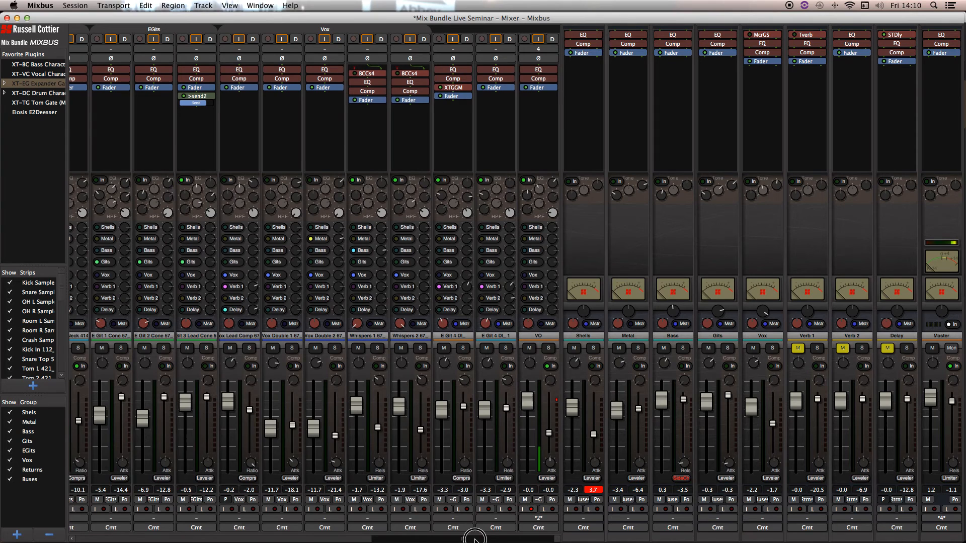
scroll(345, 537, left, 8)
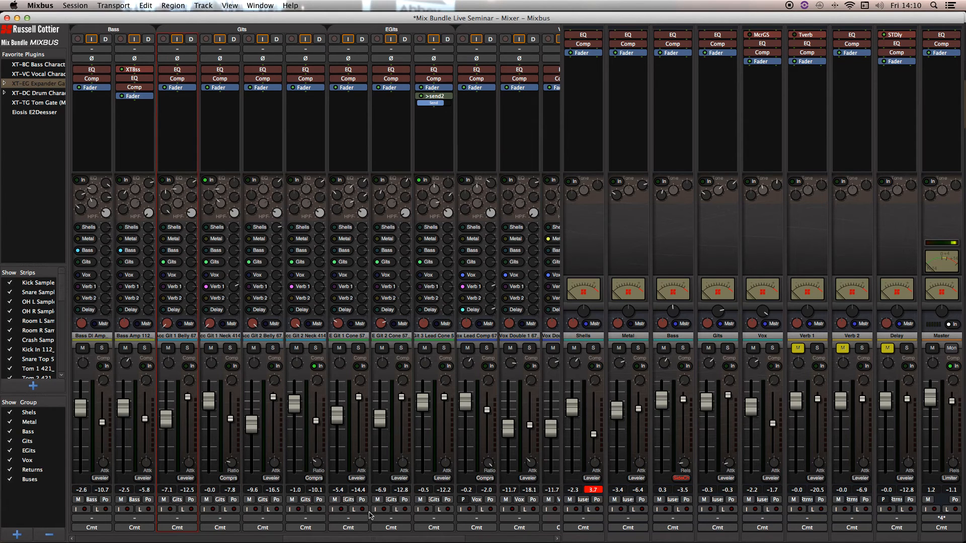
click(438, 537)
drag(437, 537, 279, 537)
click(310, 490)
click(396, 490)
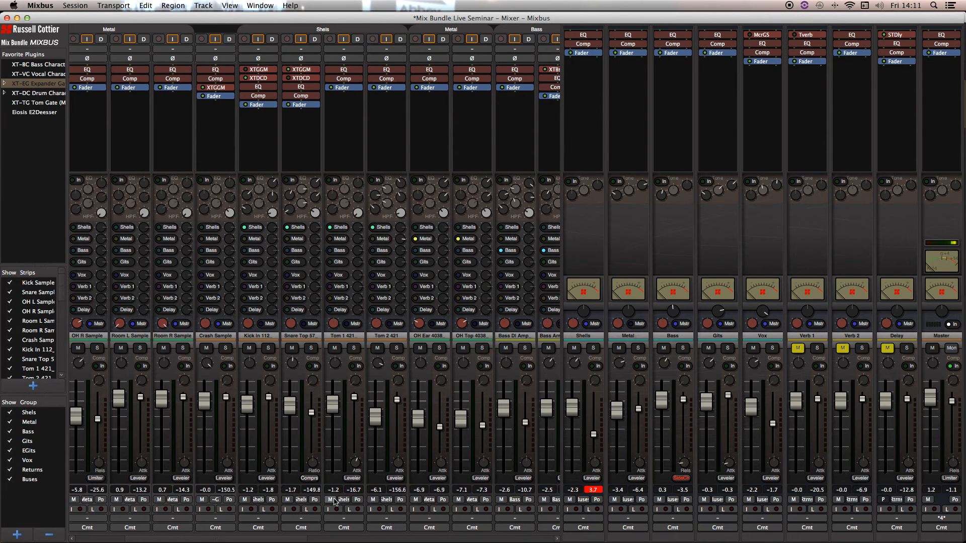
drag(283, 541, 377, 540)
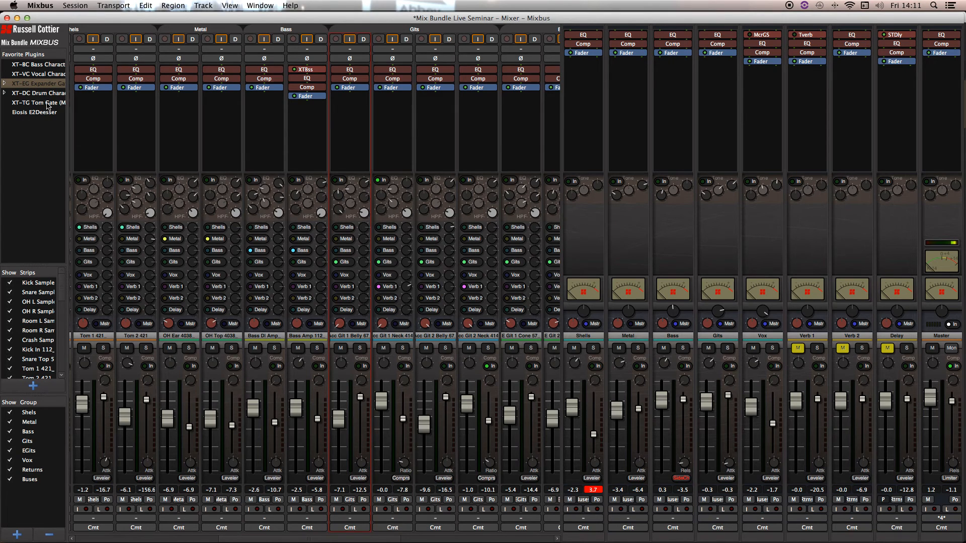
double_click(46, 75)
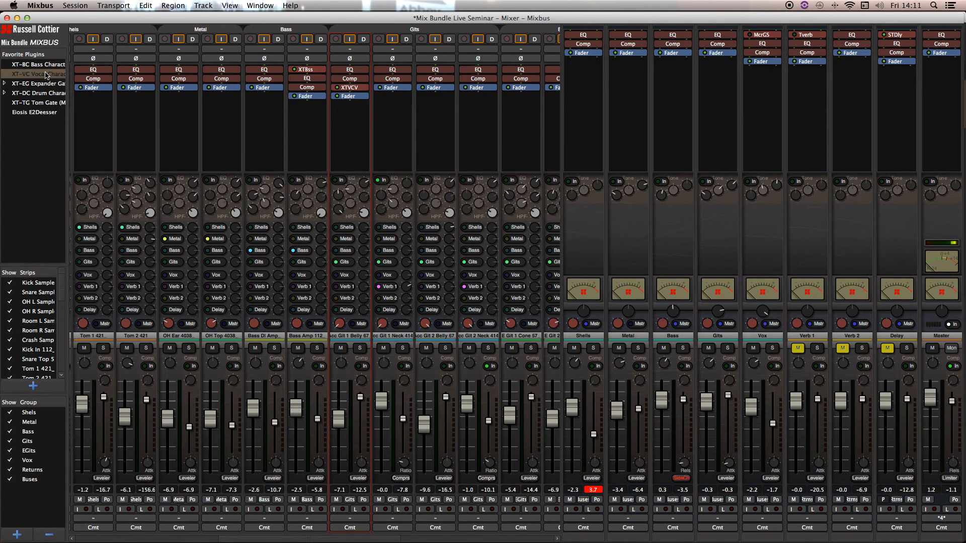
drag(350, 89, 380, 96)
scroll(356, 89, left, 2)
right_click(356, 89)
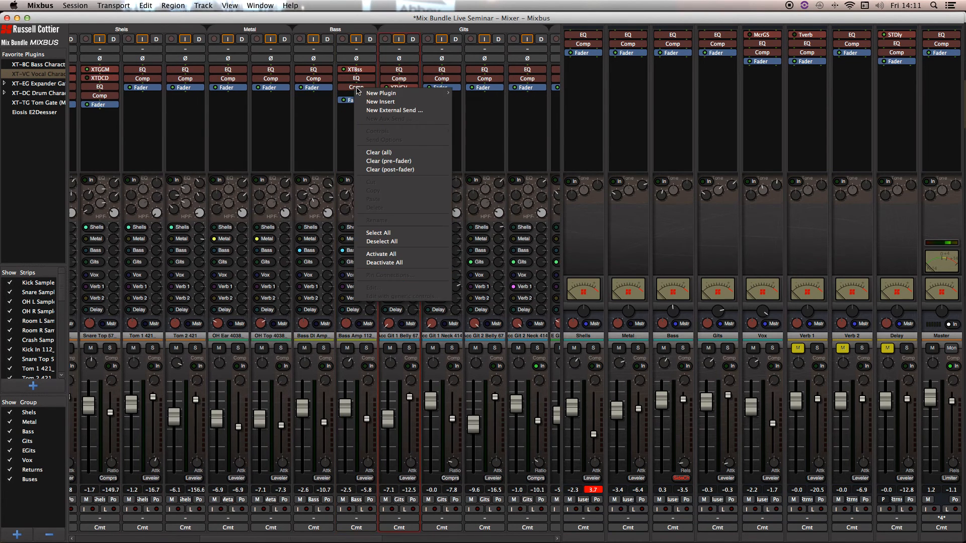
click(319, 125)
right_click(397, 91)
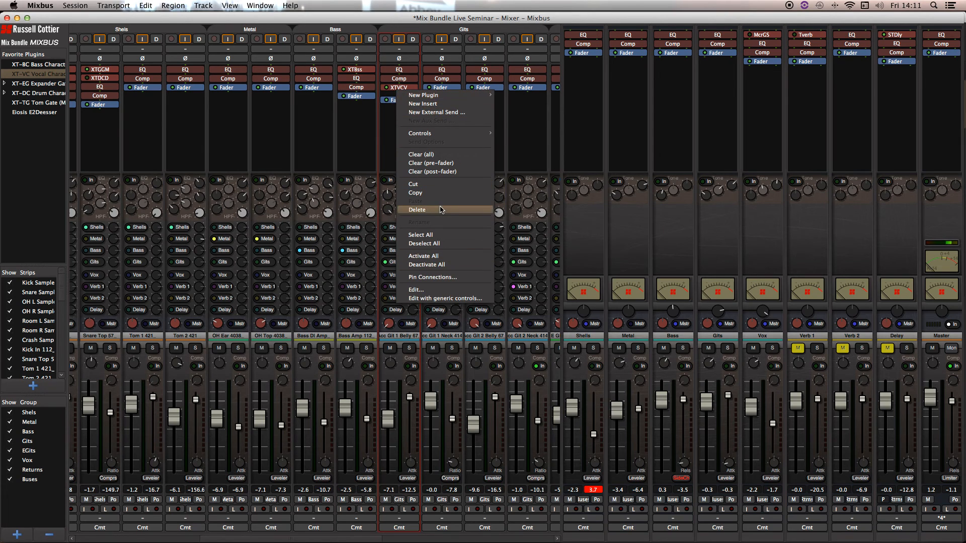
click(384, 106)
key(Delete)
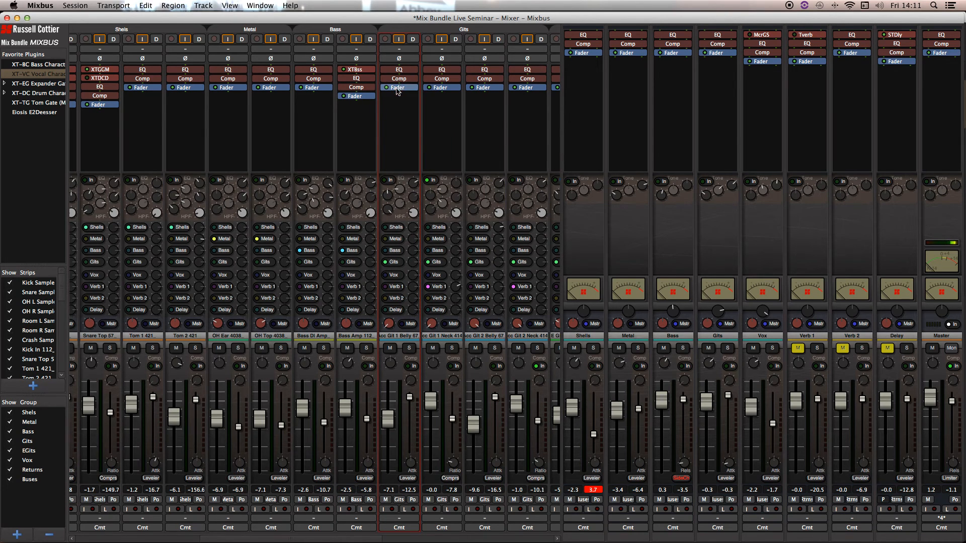
Insert XT-VC Vocal Character before the EQ on Vox Lead Comp 67 and open it clear of the vocal strips
drag(327, 541, 472, 540)
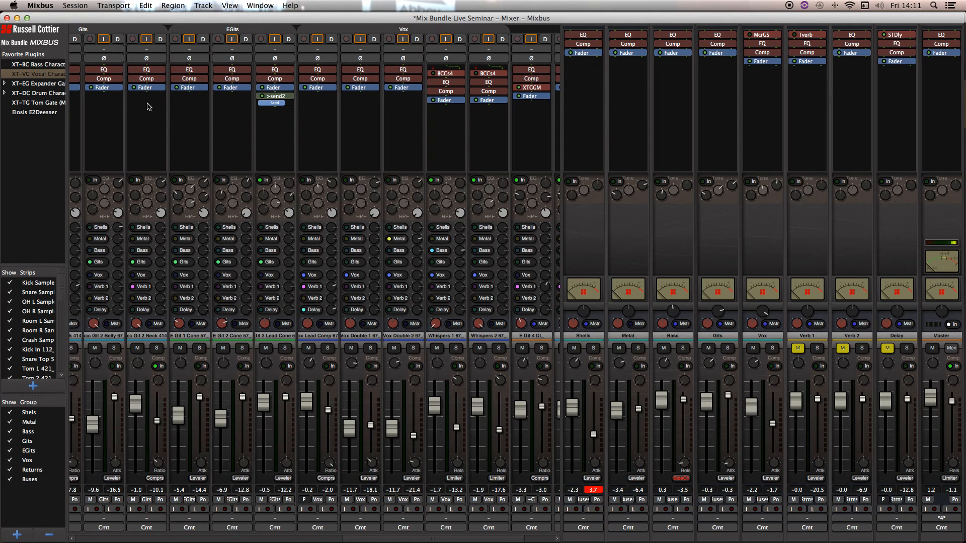
click(40, 78)
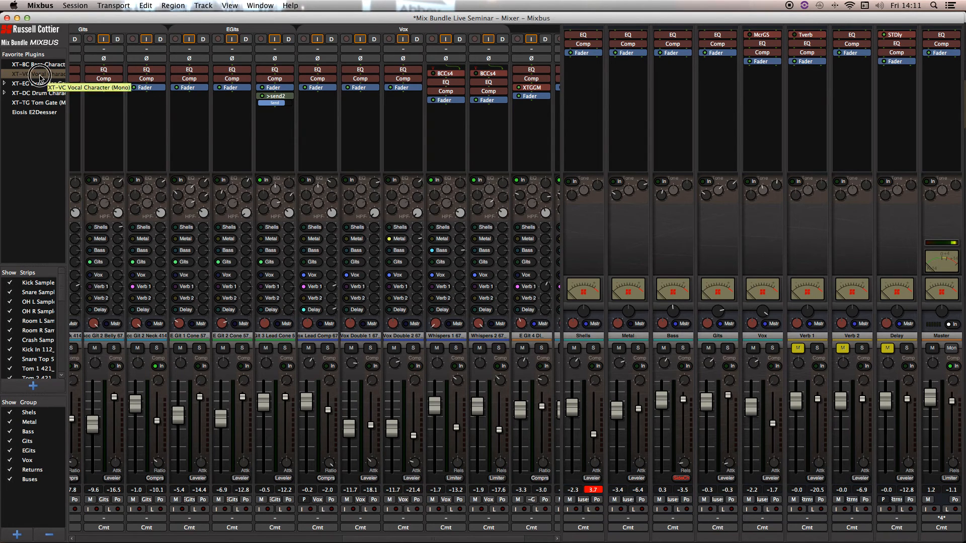
drag(41, 78, 326, 69)
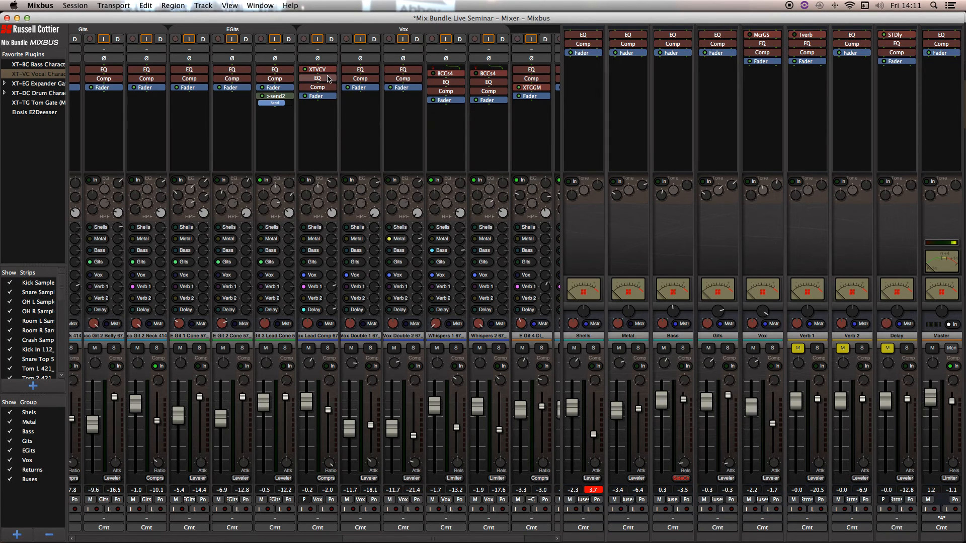
double_click(327, 70)
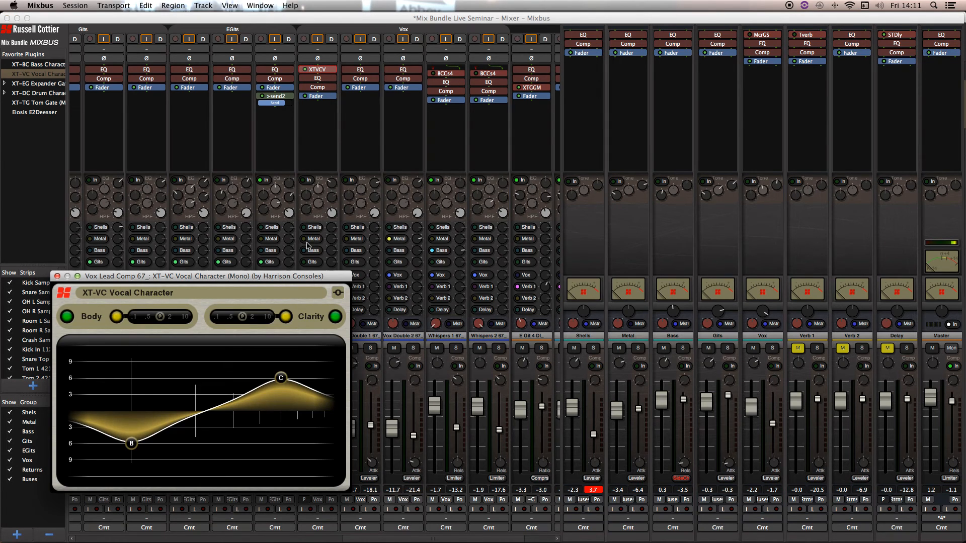
drag(293, 276, 405, 251)
drag(340, 247, 682, 159)
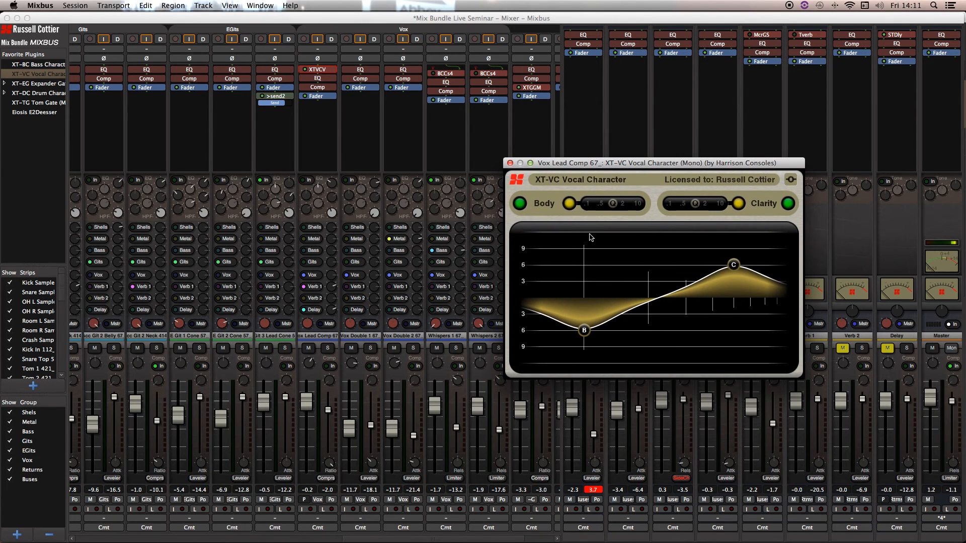
Flatten the Body and Clarity points of Vocal Character to roughly 0 dB
drag(585, 331, 592, 296)
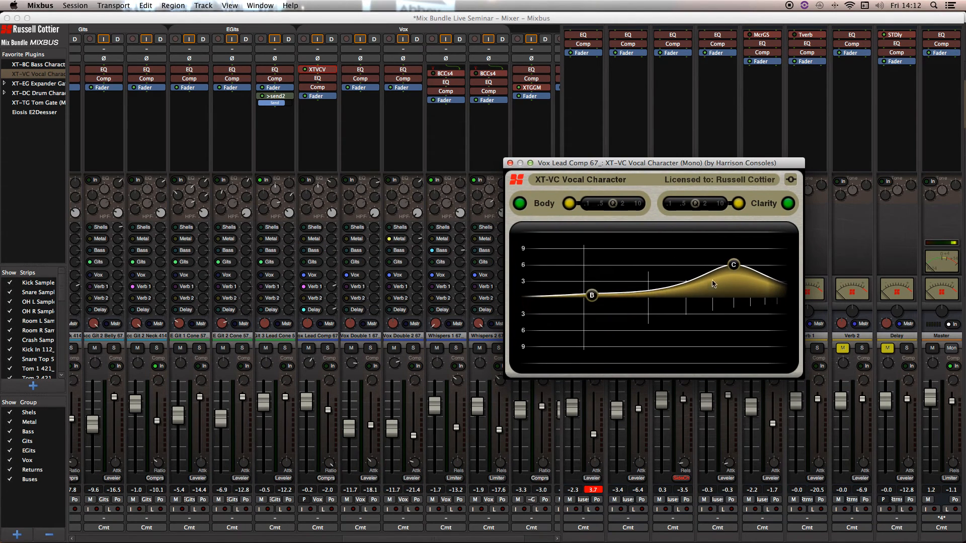
drag(734, 265, 732, 295)
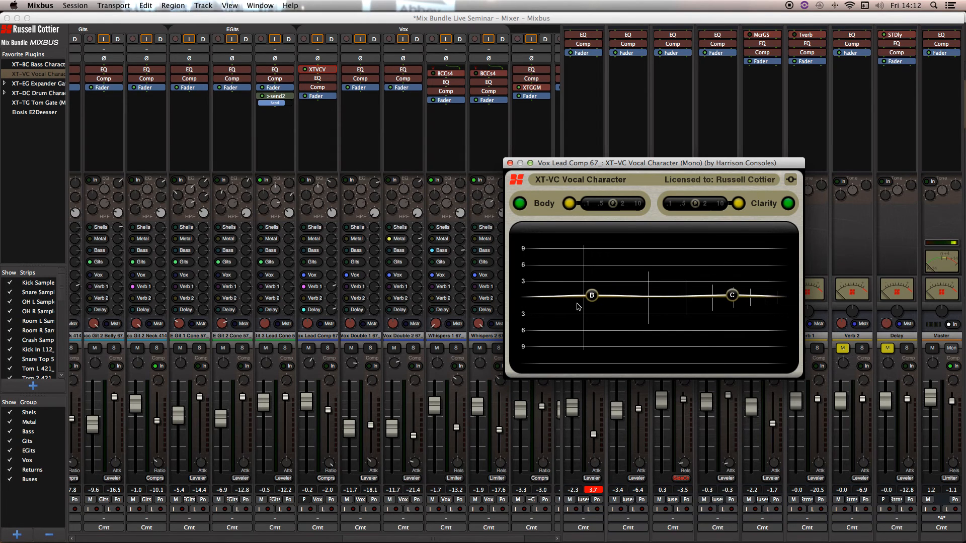
drag(585, 299, 587, 297)
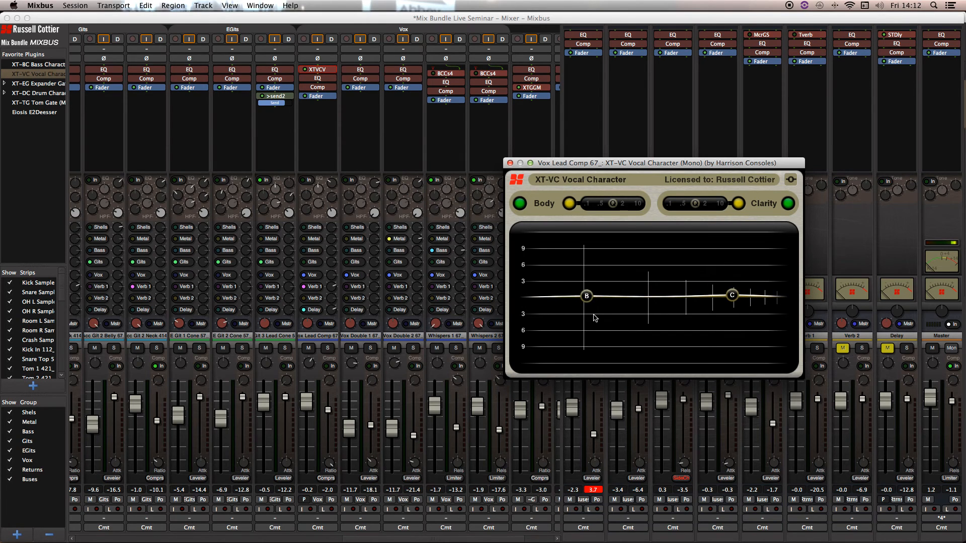
Solo Vox Lead Comp 67, play the session while lowering its fader to -10.3 dB, and stop playback
click(327, 348)
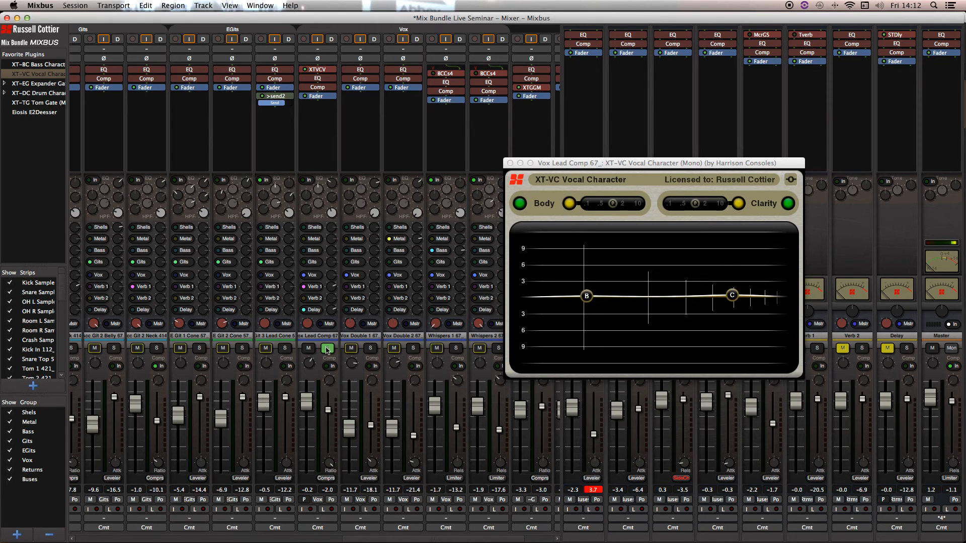
key(space)
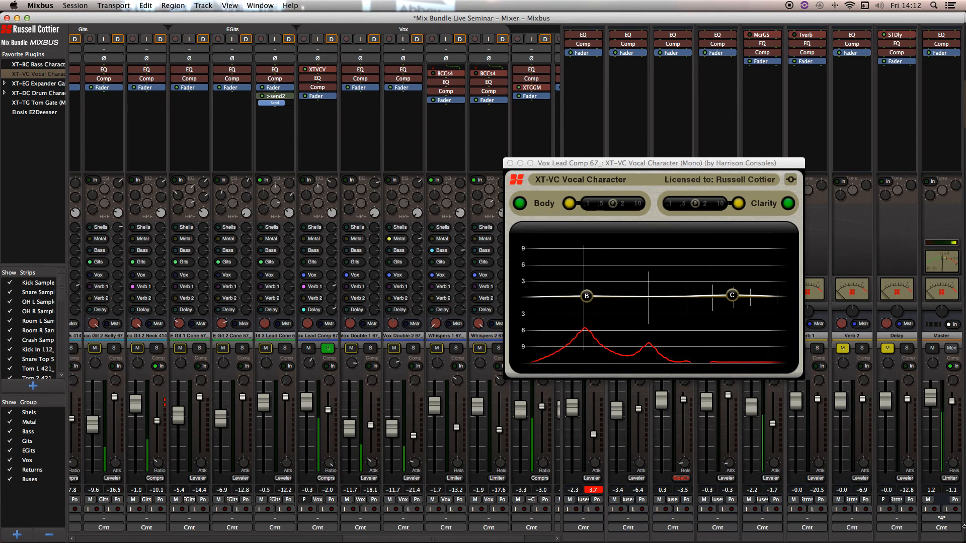
drag(307, 402, 300, 434)
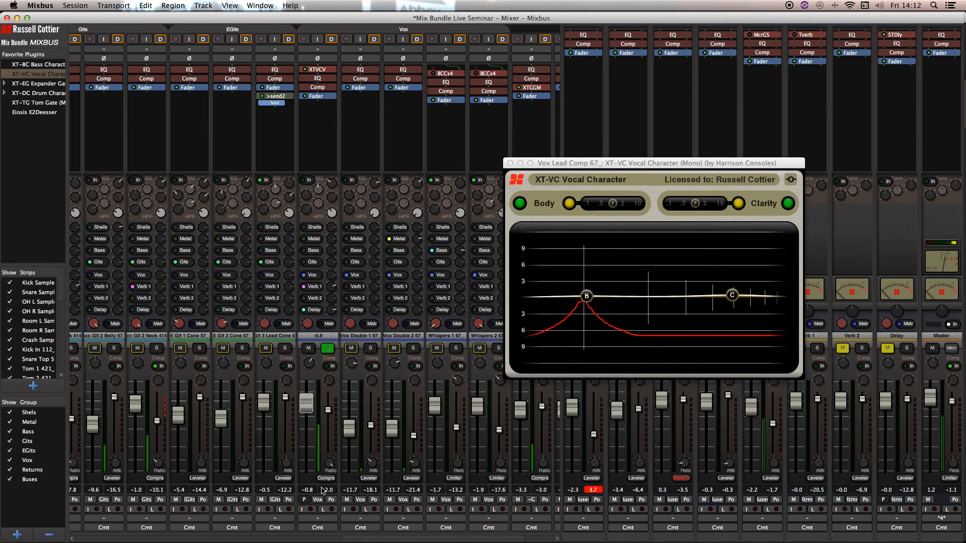
click(304, 499)
click(326, 505)
drag(307, 402, 309, 449)
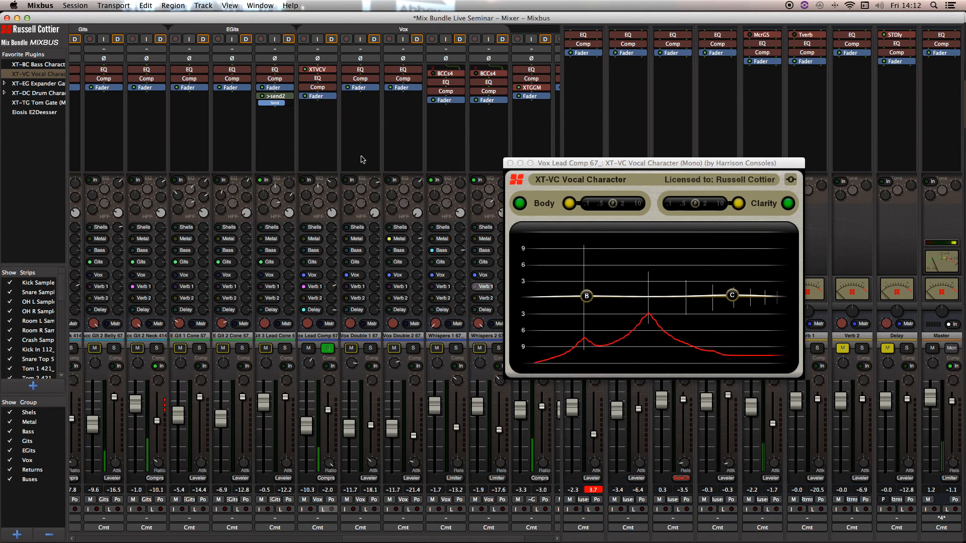
key(space)
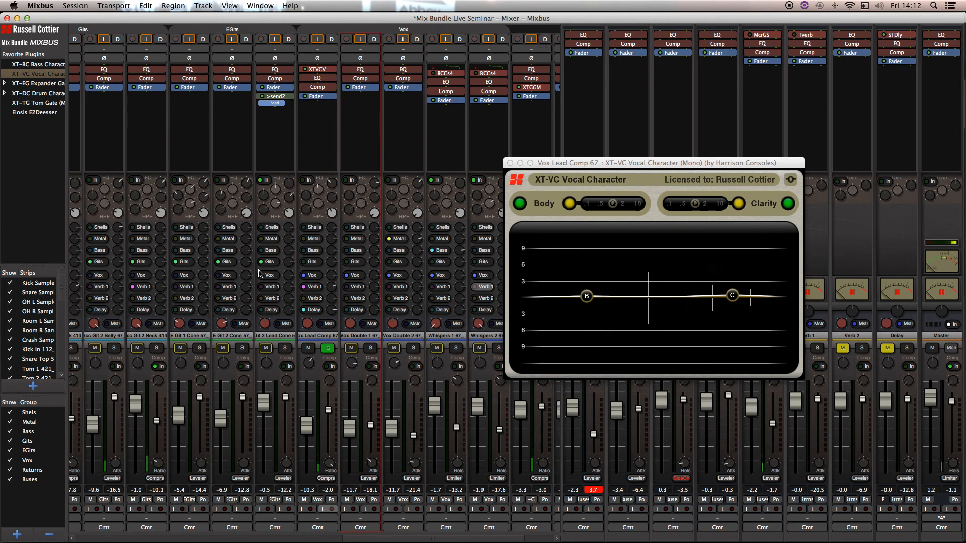
Delete the XT drum character and expander gate plugins from the Snare Top 57 and Kick In 112 strips
drag(398, 540, 189, 540)
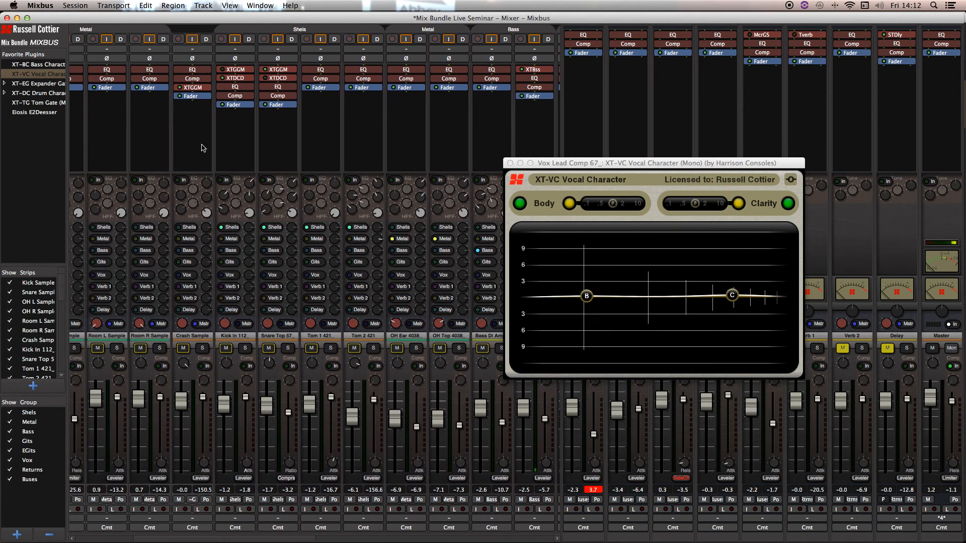
shift+right_click(281, 76)
shift+right_click(280, 71)
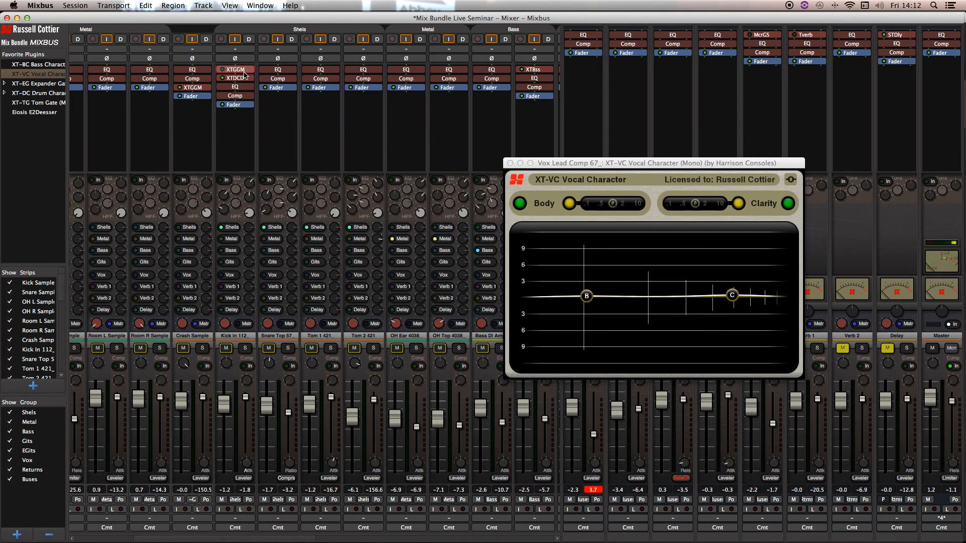
shift+right_click(245, 76)
shift+right_click(242, 73)
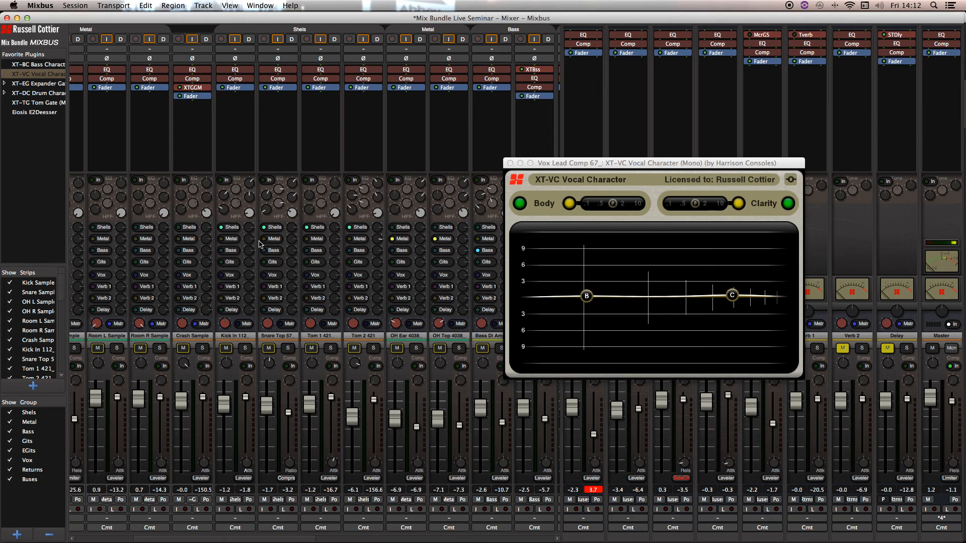
Play the soloed lead vocal and boost Vocal Character's Body point to about 7.5 dB
drag(301, 538, 487, 539)
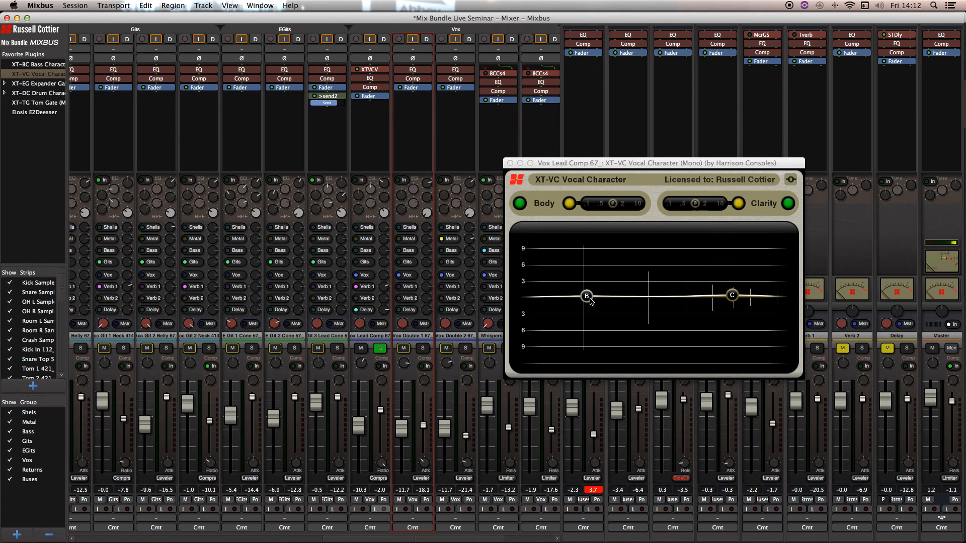
key(space)
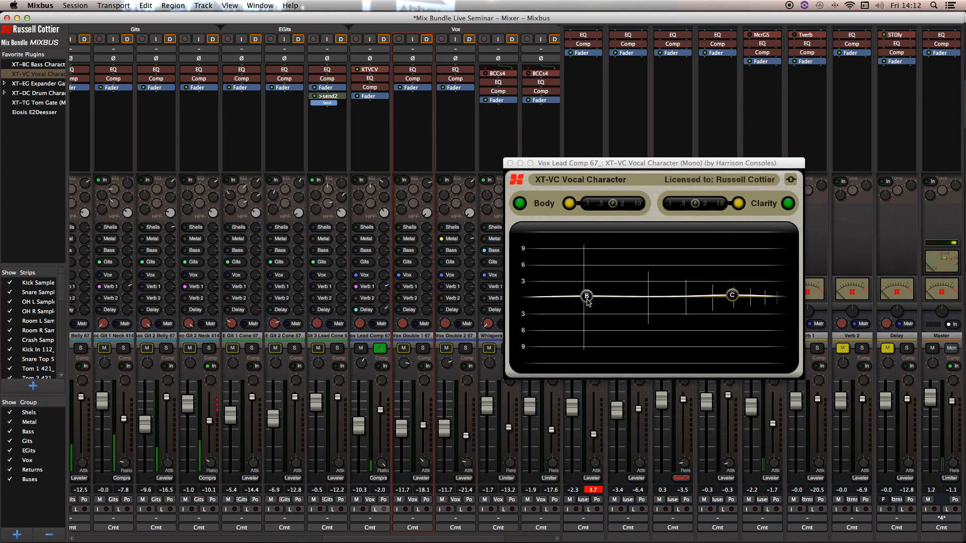
click(587, 297)
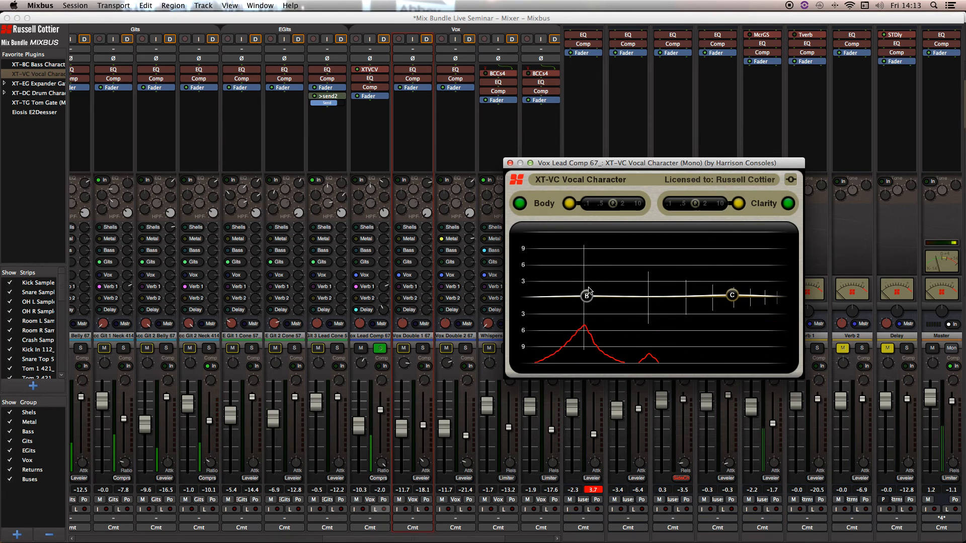
drag(587, 296, 584, 259)
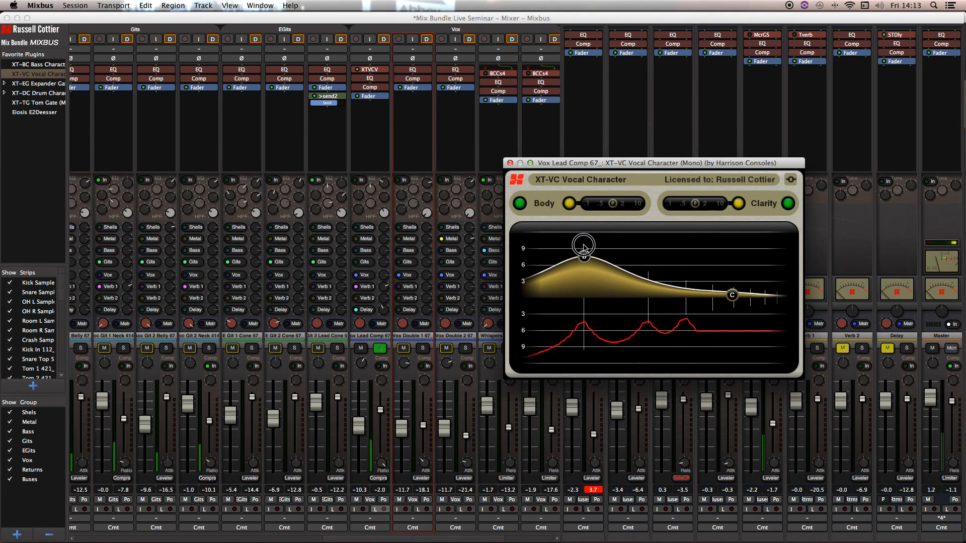
Narrow the Body and Clarity bands of Vocal Character, lowering Body to about 3 dB and boosting Clarity to about 10.5 dB
mouse_move(612, 203)
mouse_down()
mouse_move(600, 205)
mouse_move(624, 203)
mouse_up()
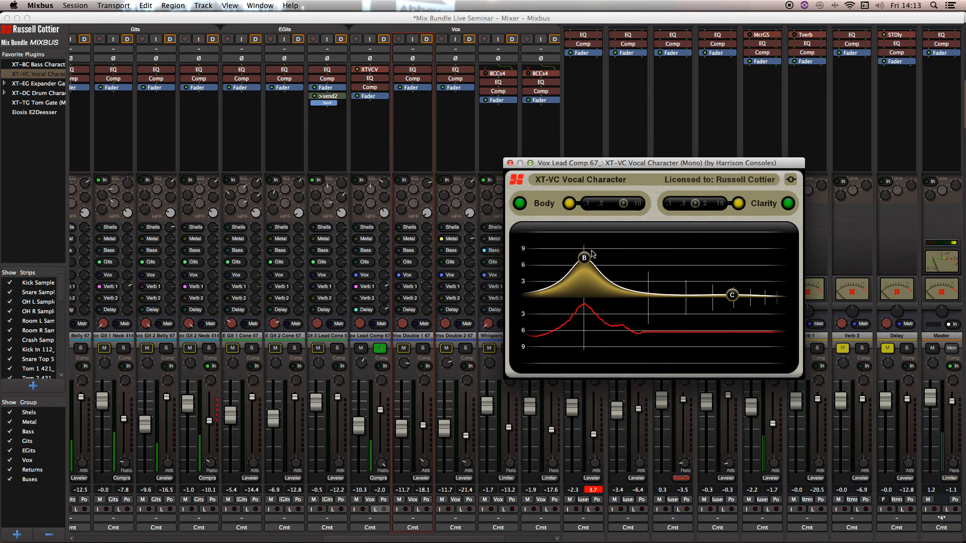
drag(584, 258, 591, 276)
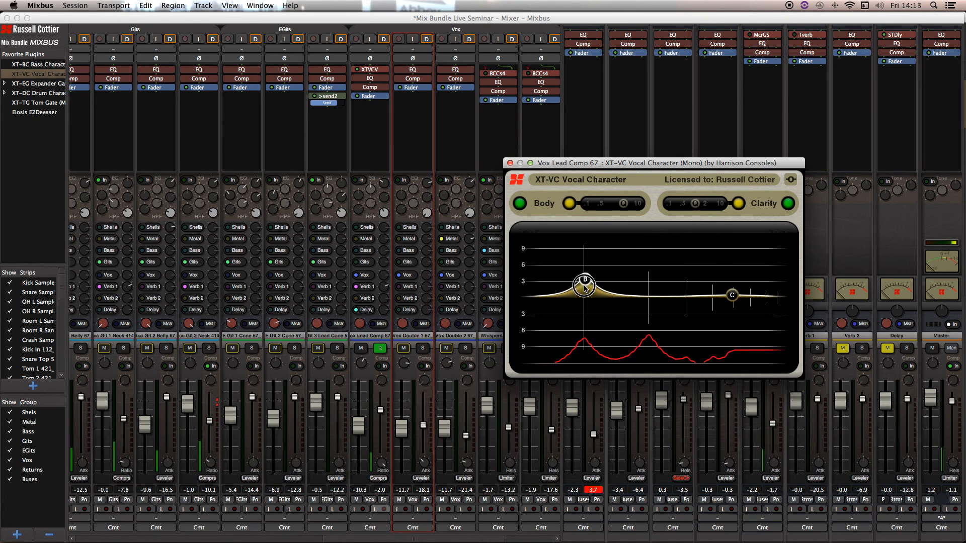
drag(732, 295, 751, 246)
drag(699, 204, 738, 205)
mouse_move(754, 255)
mouse_down()
mouse_move(697, 249)
mouse_move(742, 240)
mouse_up()
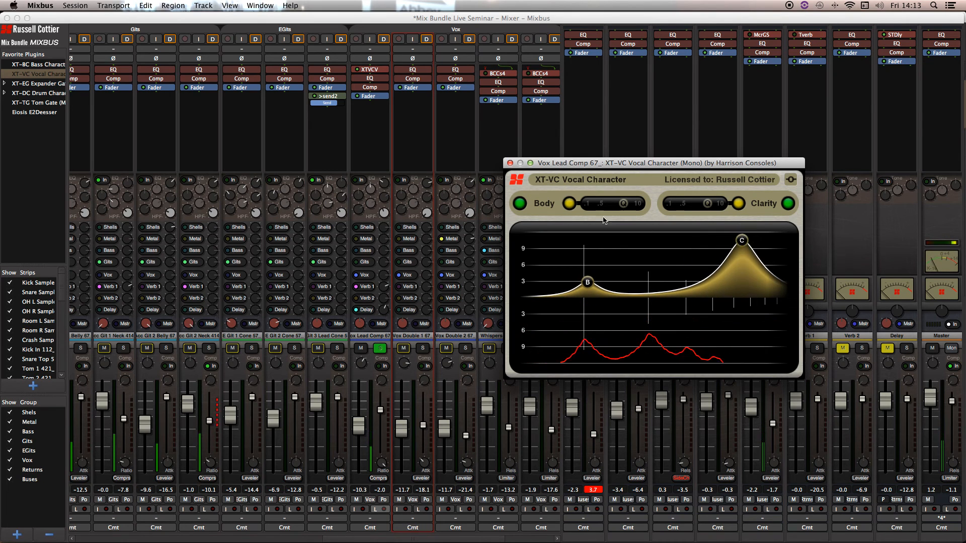
Try a Body cut of about 7 dB at a higher frequency, and settle on boosts of about 6 dB Body and 7 dB Clarity
mouse_move(583, 282)
mouse_down()
mouse_move(578, 326)
mouse_move(589, 362)
mouse_move(622, 339)
mouse_up()
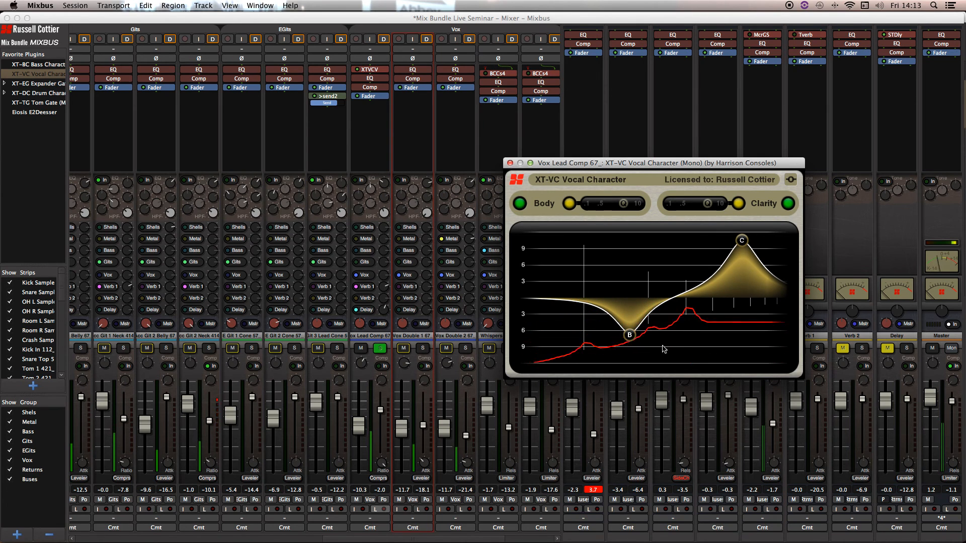
drag(629, 335, 585, 251)
drag(741, 242, 757, 258)
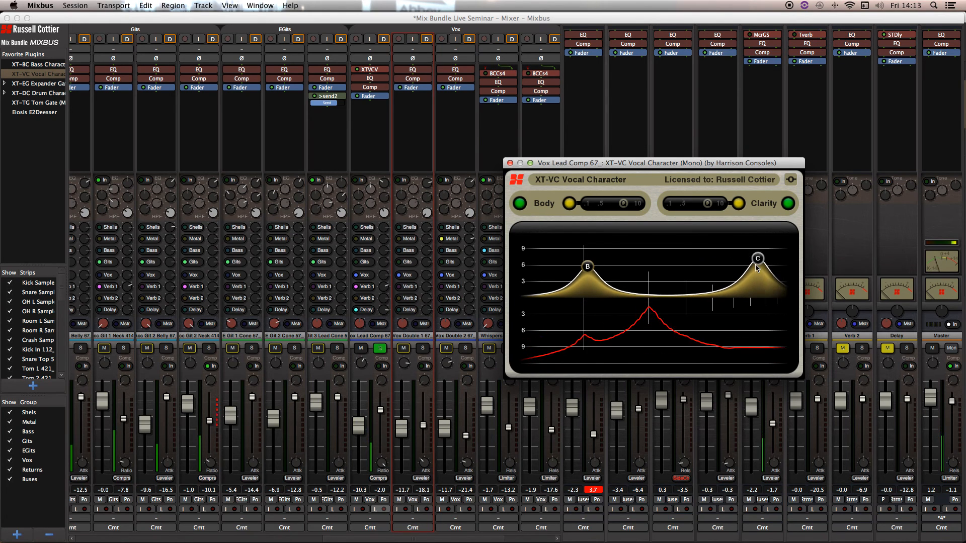
Close the Vocal Character window, unsolo Vox Lead Comp 67, and bring the last channel strips up to VO into view
click(509, 163)
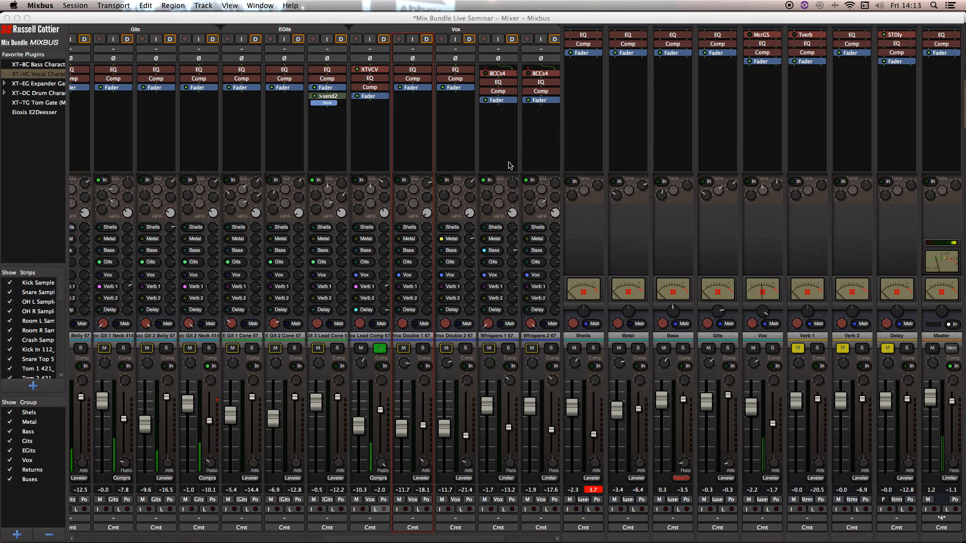
click(380, 348)
click(553, 539)
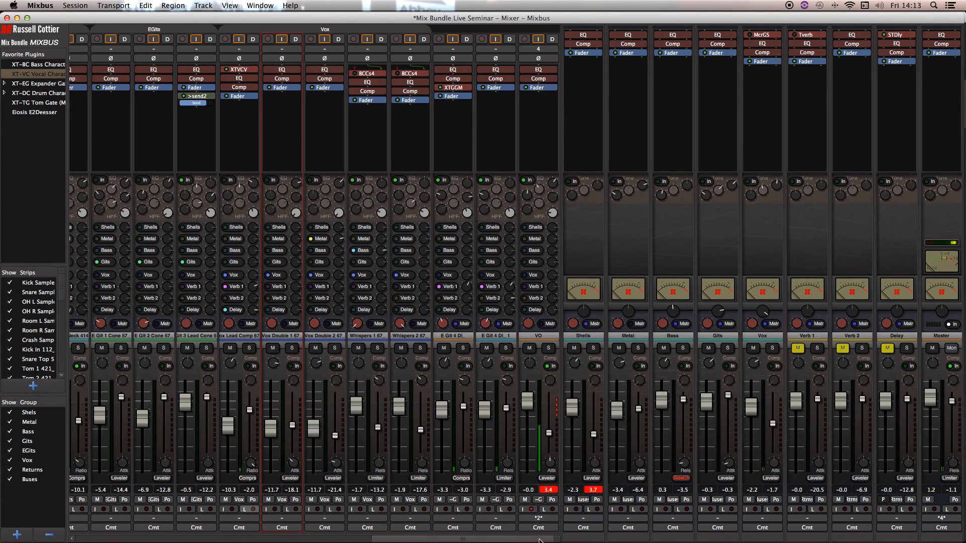